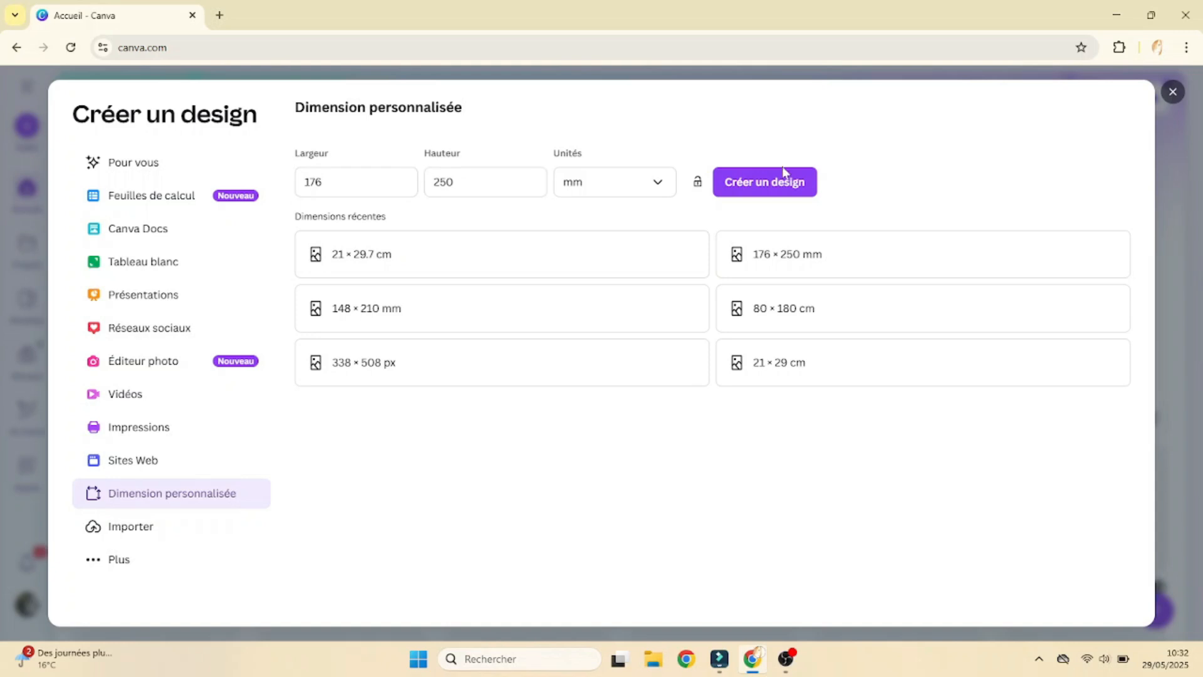
Create a 176 × 250 mm design and search the elements for "dotted paper"
click(791, 181)
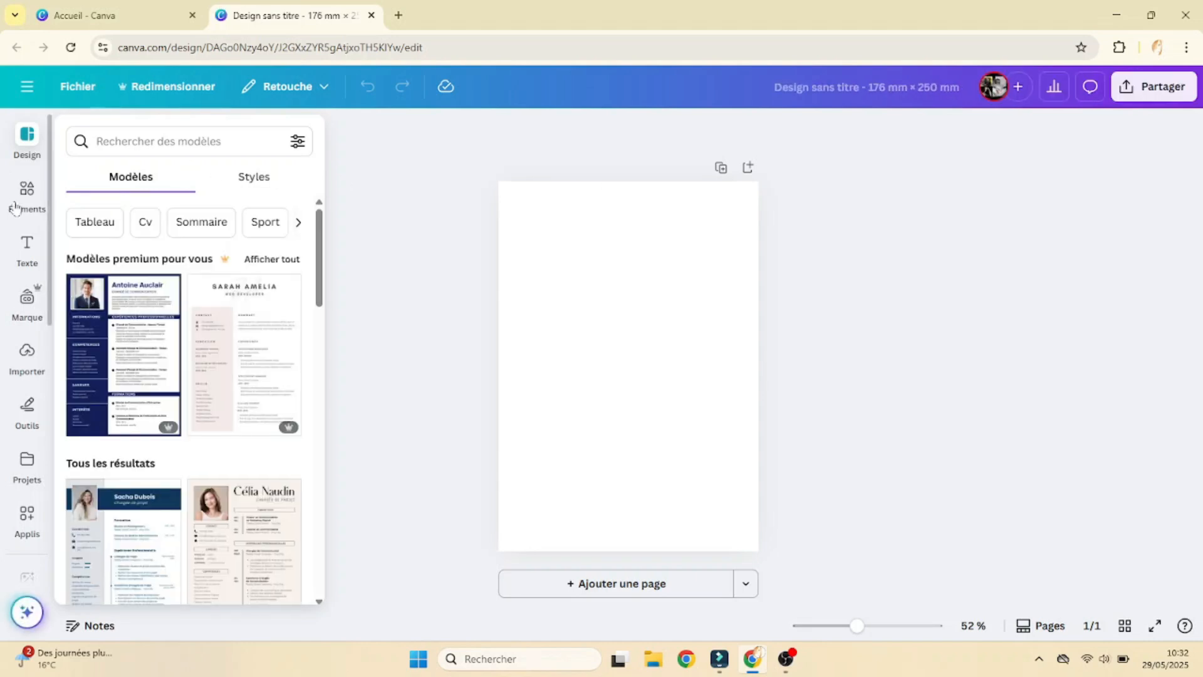
click(27, 195)
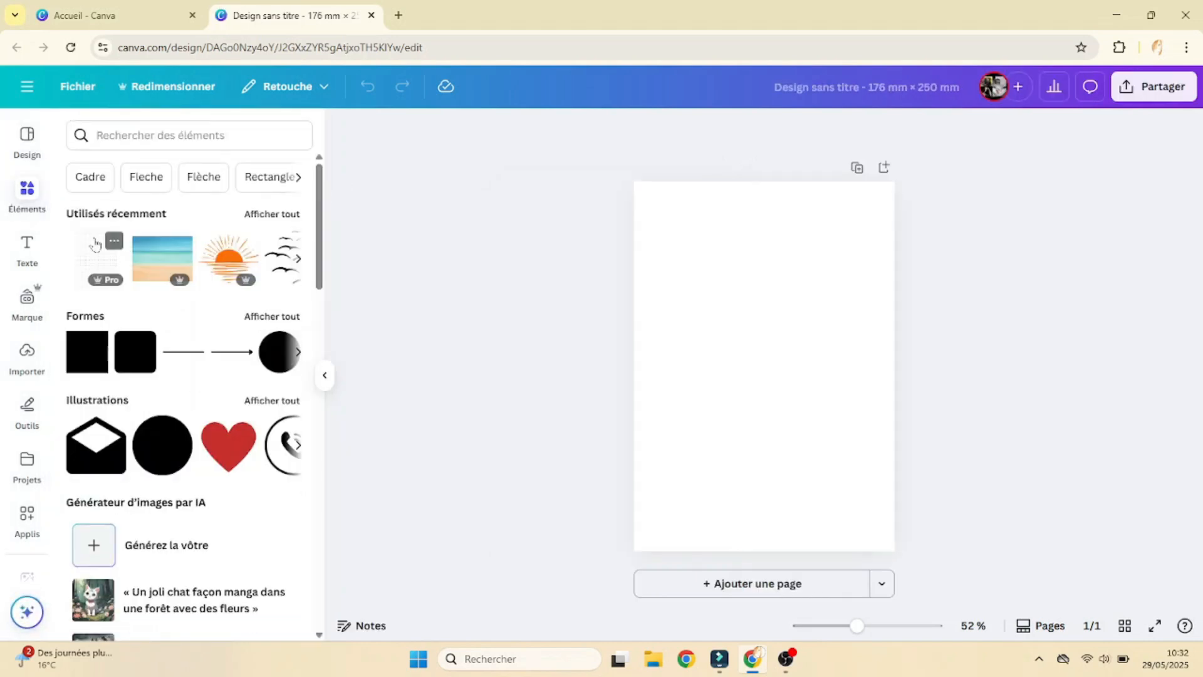
click(145, 133)
click(114, 200)
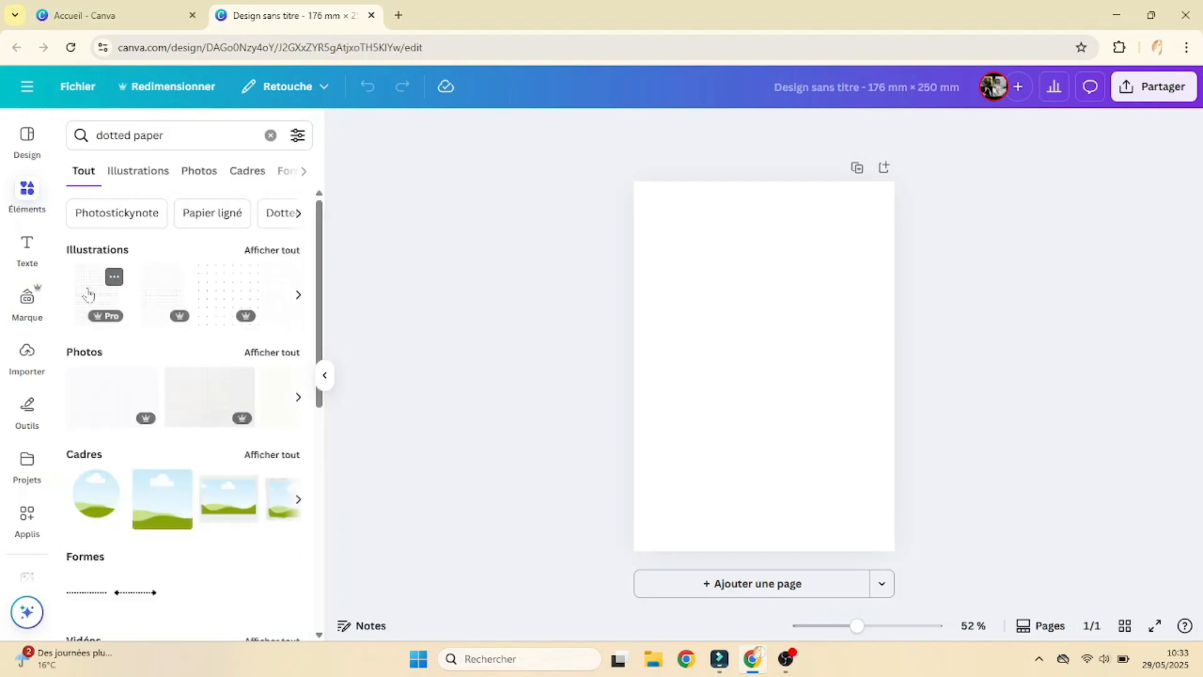
Insert the first dotted-paper illustration and enlarge it to cover the whole page
click(88, 295)
drag(712, 290, 637, 183)
drag(817, 441, 896, 551)
click(1000, 483)
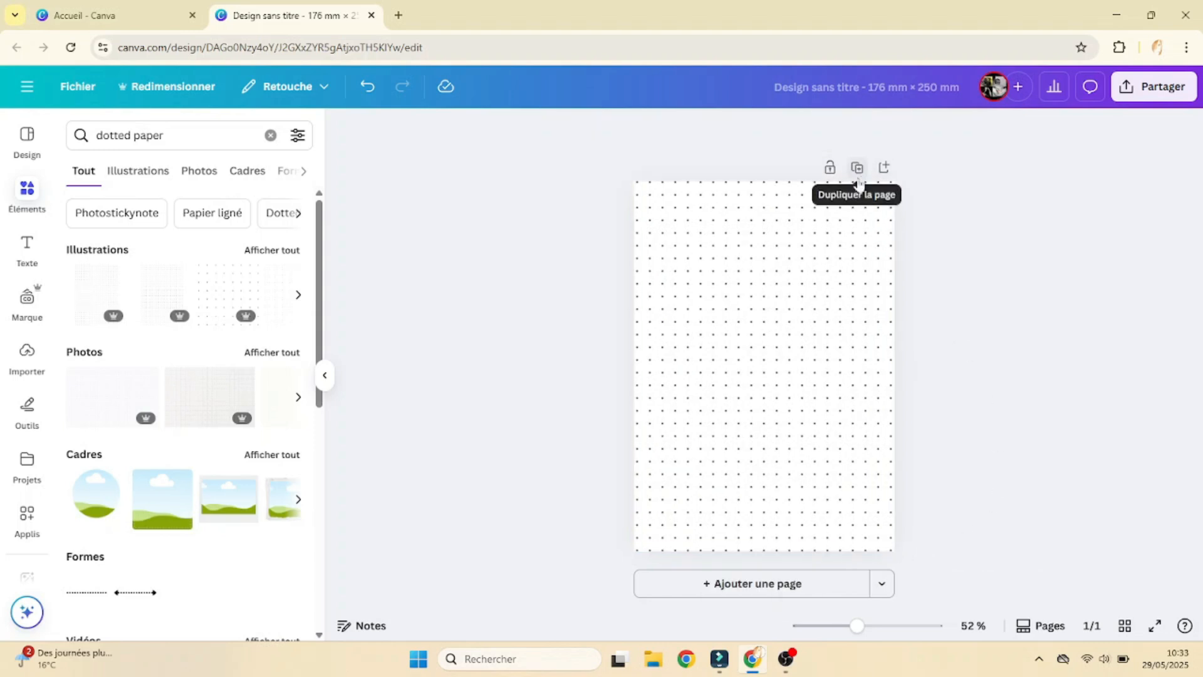
Make the dotted background more transparent so its dots are fainter
click(858, 185)
click(842, 129)
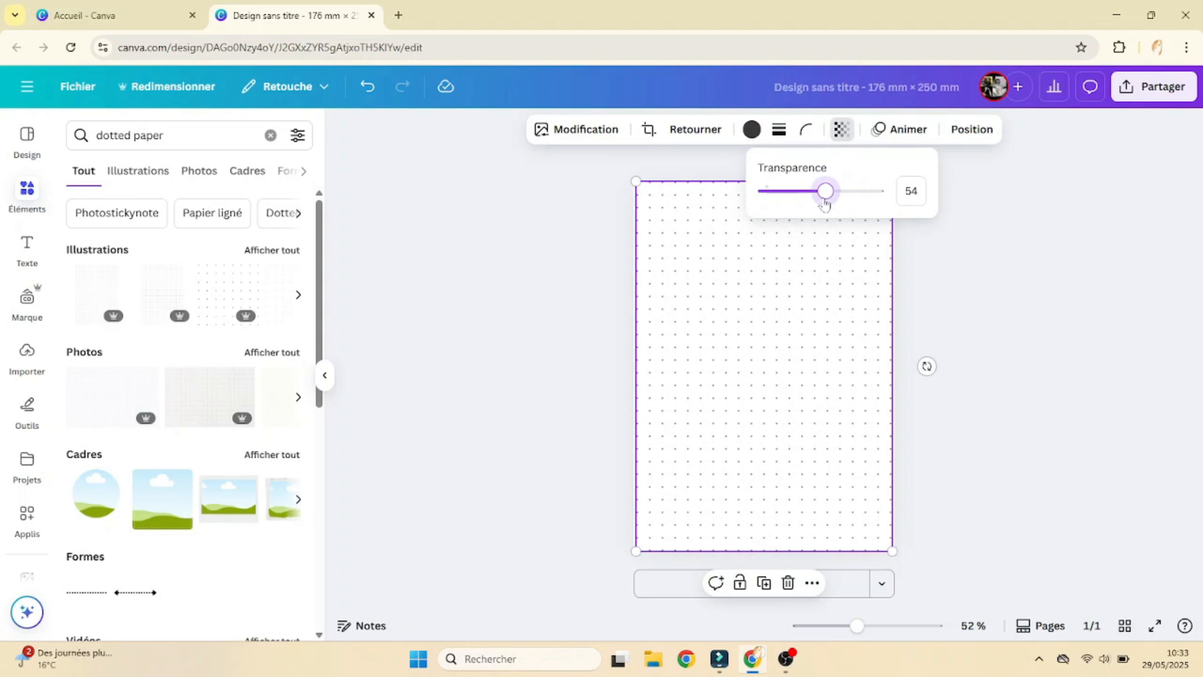
click(990, 284)
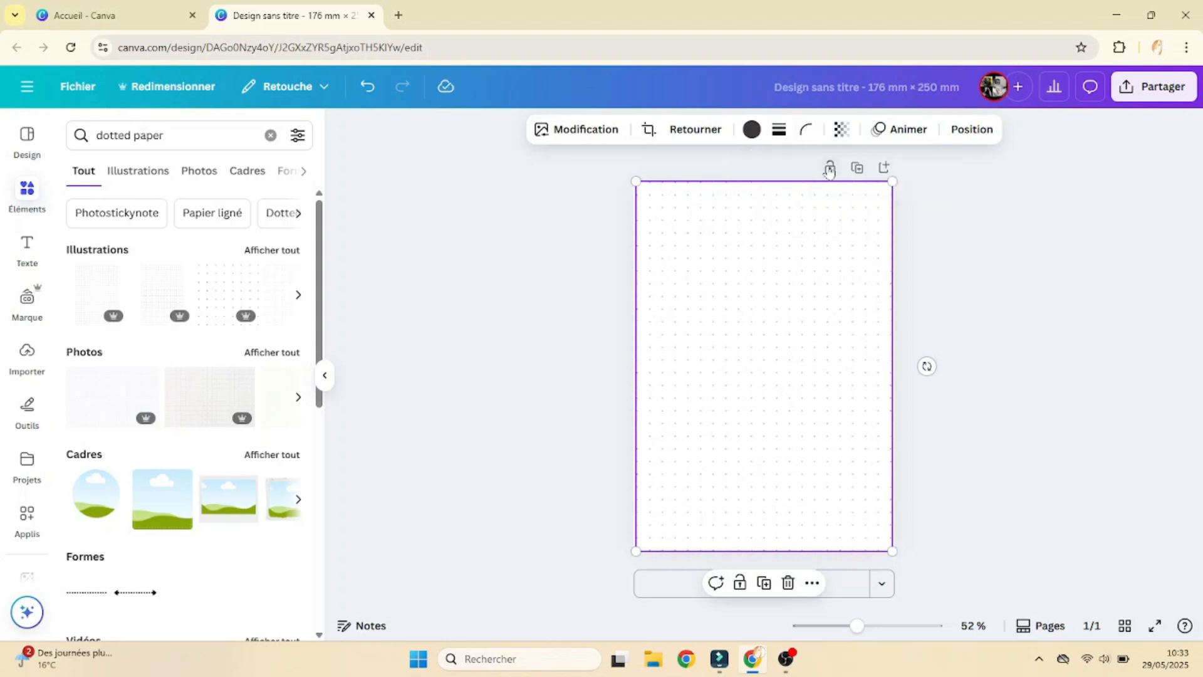
Duplicate the dotted page until the design has six pages
click(856, 168)
click(861, 169)
click(860, 169)
click(827, 169)
click(826, 169)
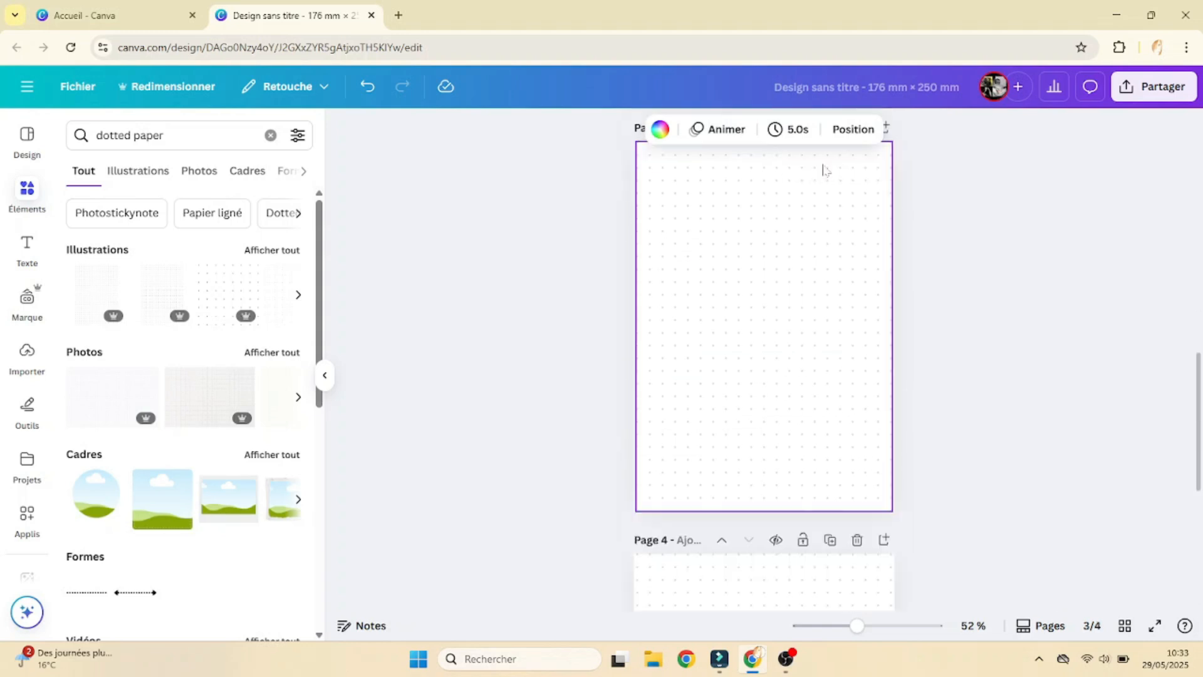
click(829, 168)
click(826, 167)
Rerun the recent search for the illustrator's handle and browse all of that creator's illustrations
scroll(999, 508, up, 20)
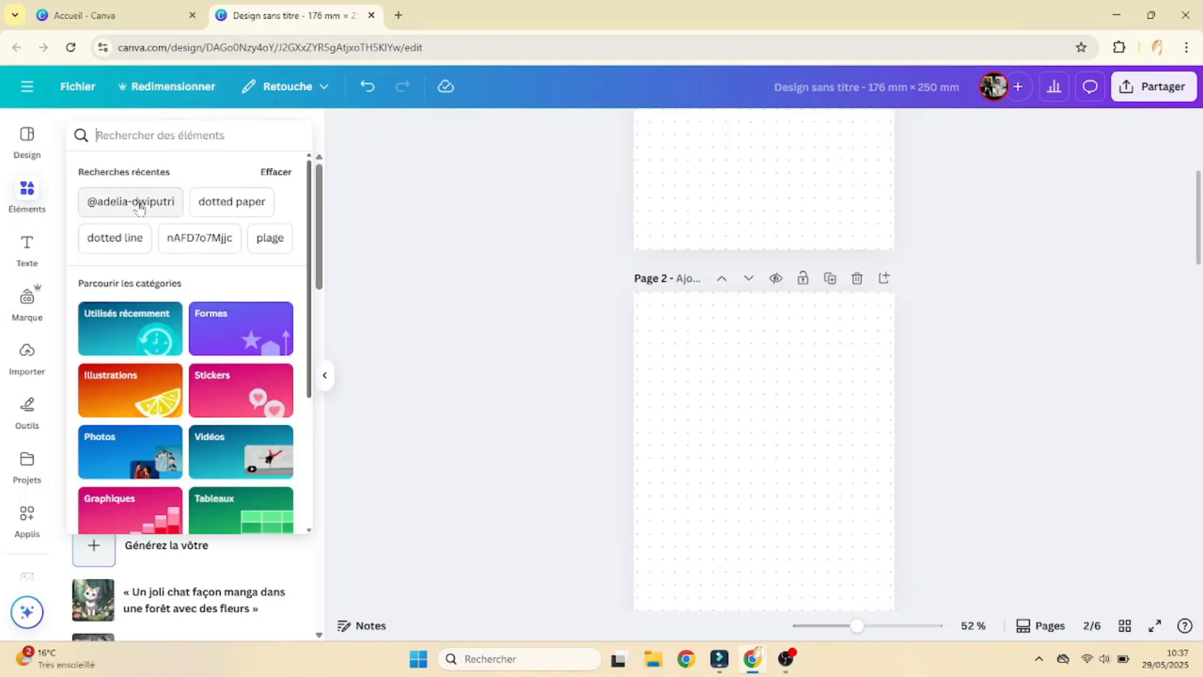
click(139, 202)
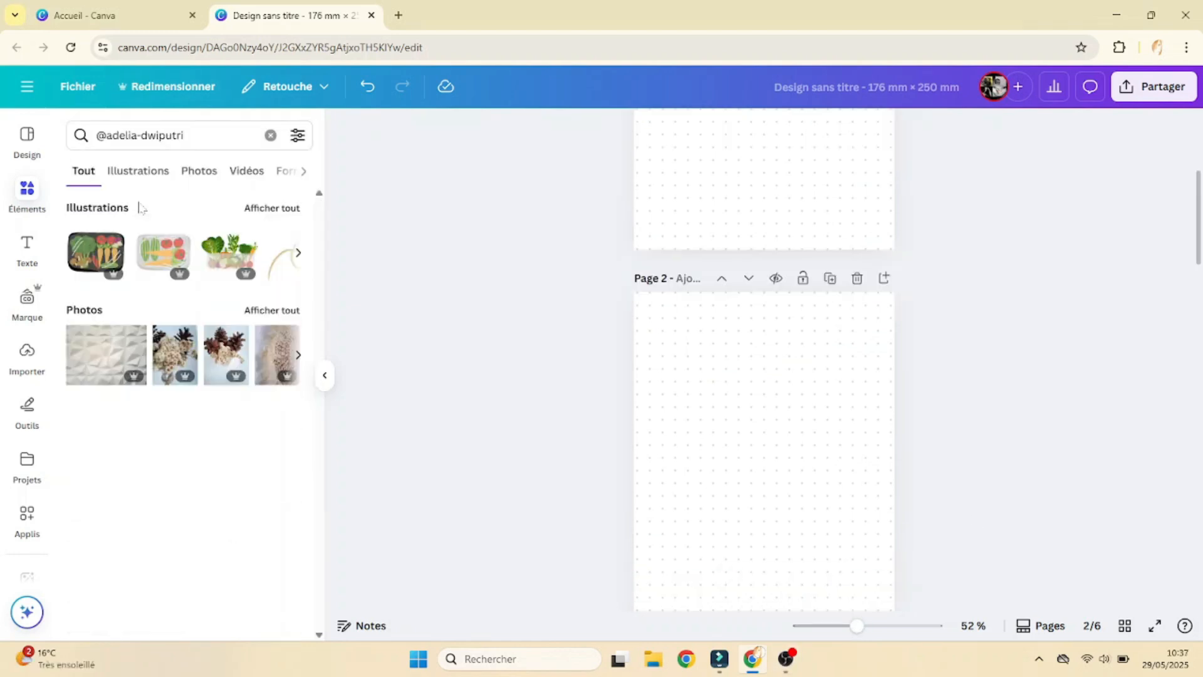
click(278, 210)
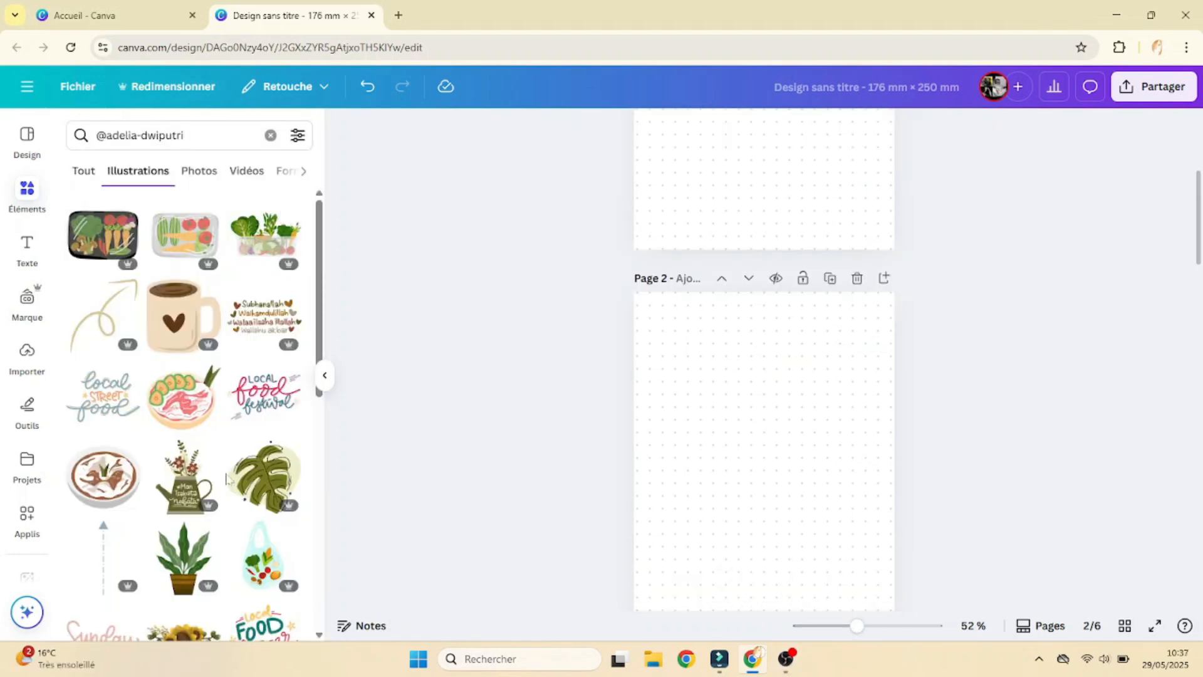
scroll(227, 479, down, 4)
scroll(227, 479, down, 7)
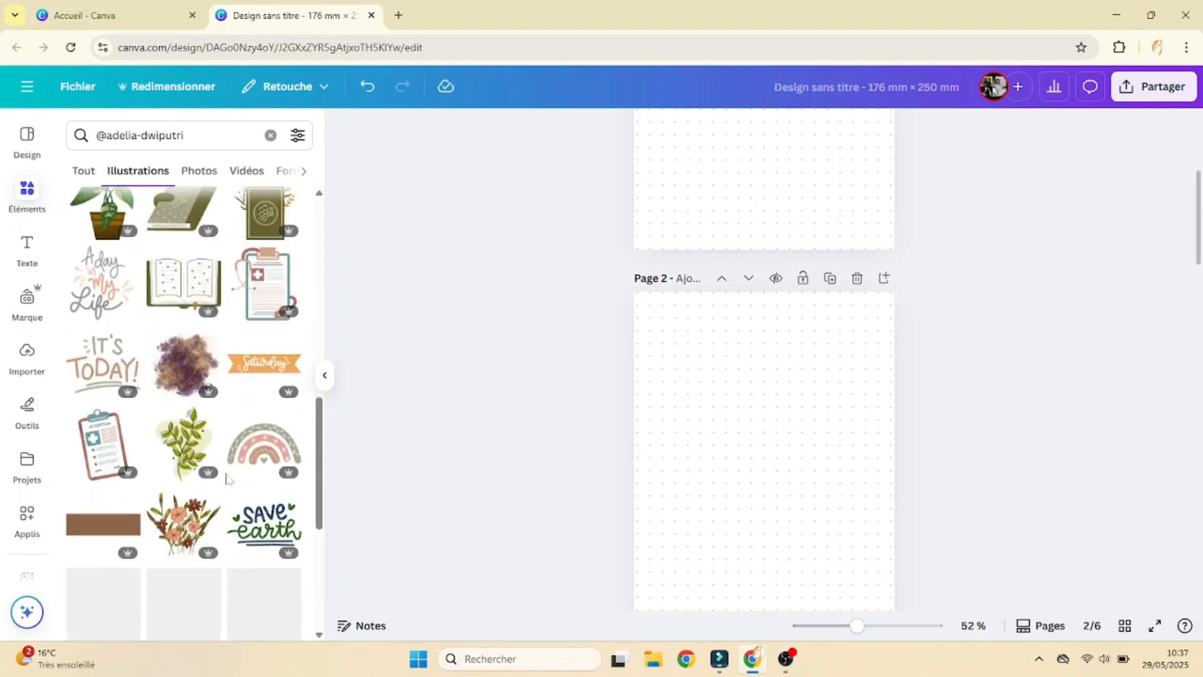
scroll(227, 479, down, 8)
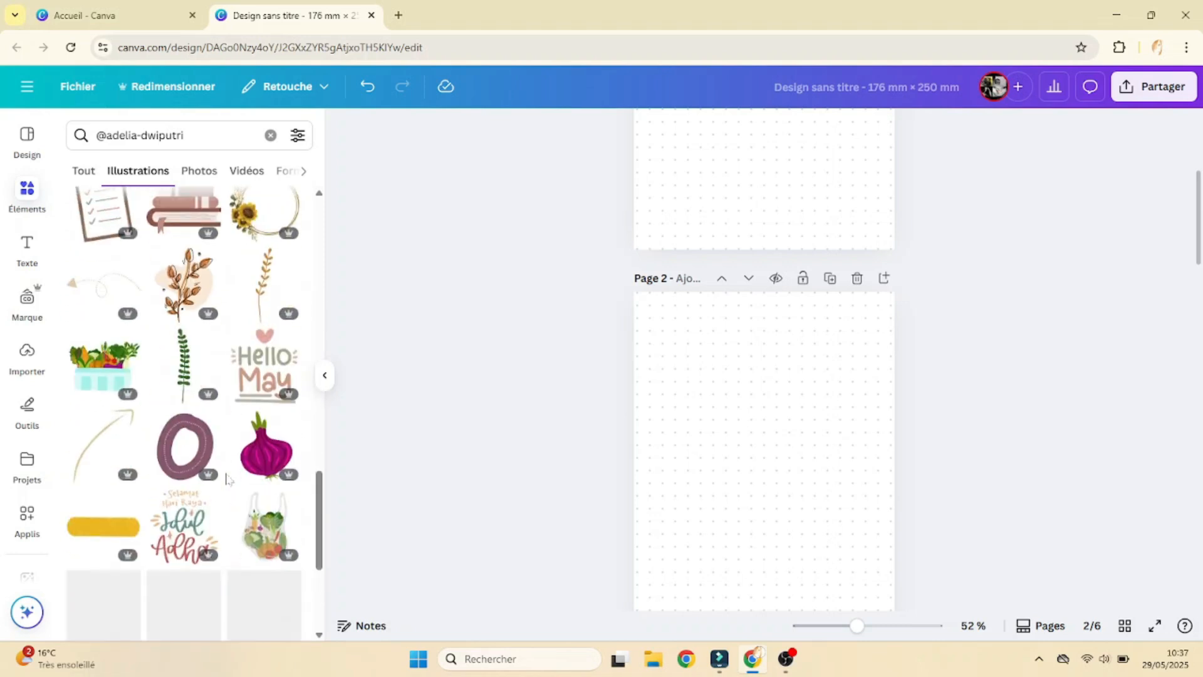
Add the "Hello May" illustration to page 2, then add the "hello JULY" lettering from its similar recommendations
click(265, 367)
click(243, 437)
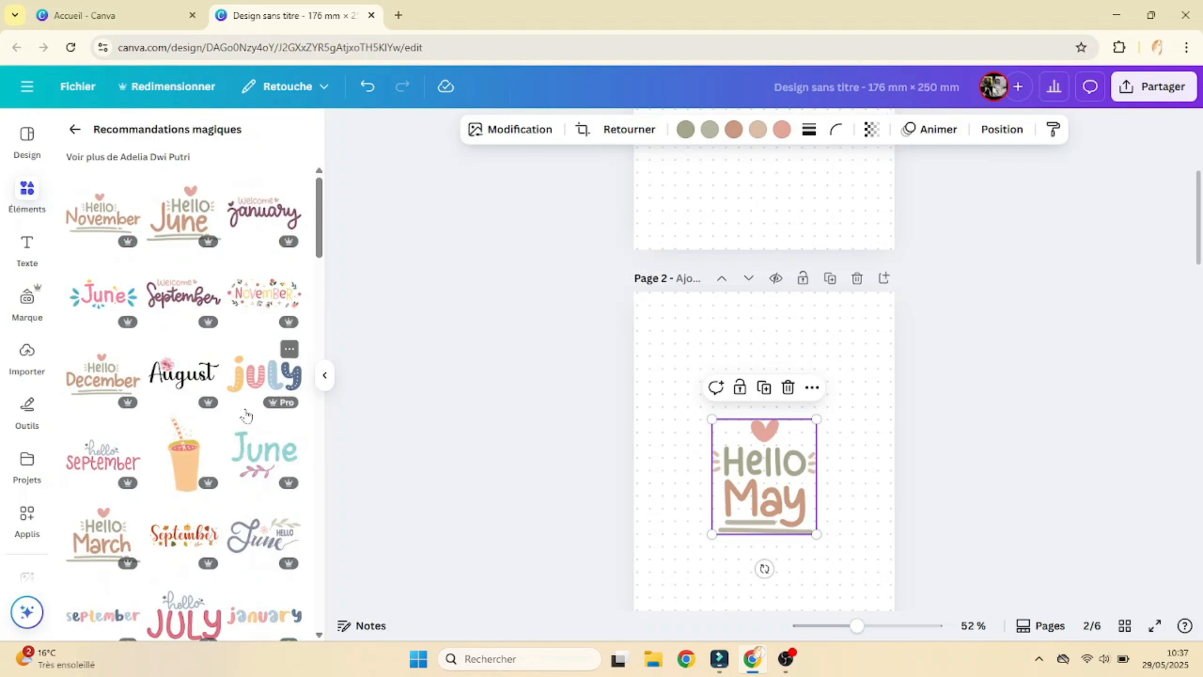
scroll(246, 417, down, 5)
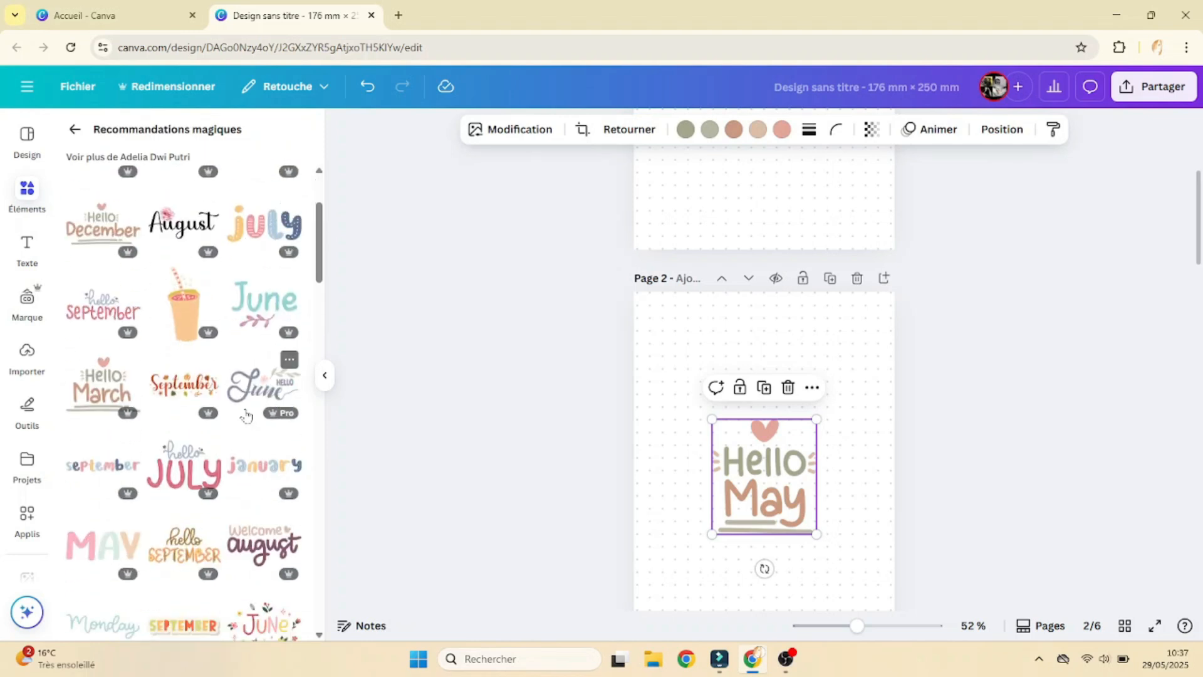
click(193, 323)
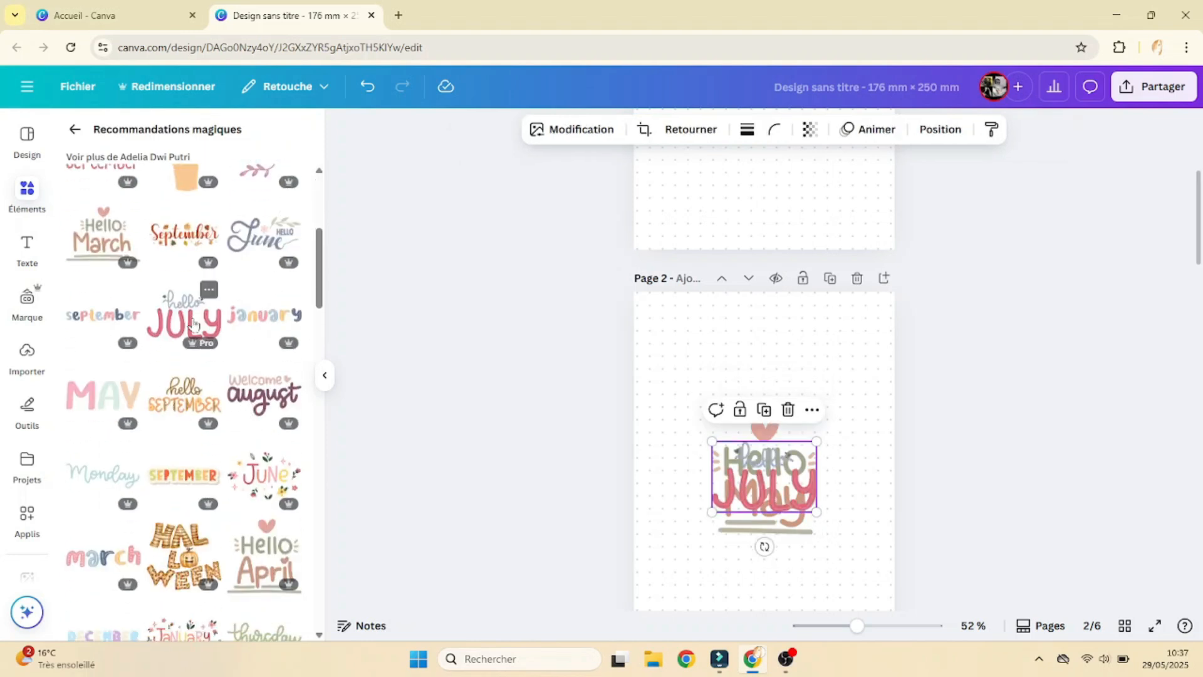
Clear the "Hello May" lettering from page 2 and place the "hello JULY" lettering on page 1 instead
scroll(193, 324, down, 10)
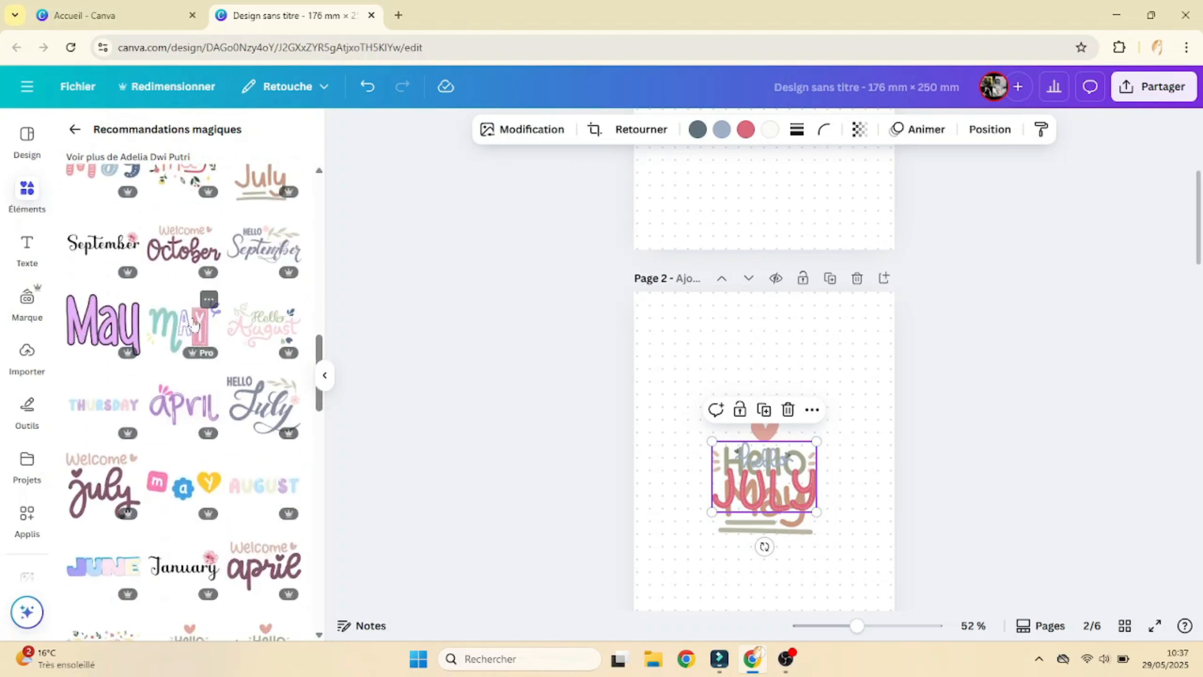
scroll(193, 323, down, 3)
scroll(193, 324, down, 2)
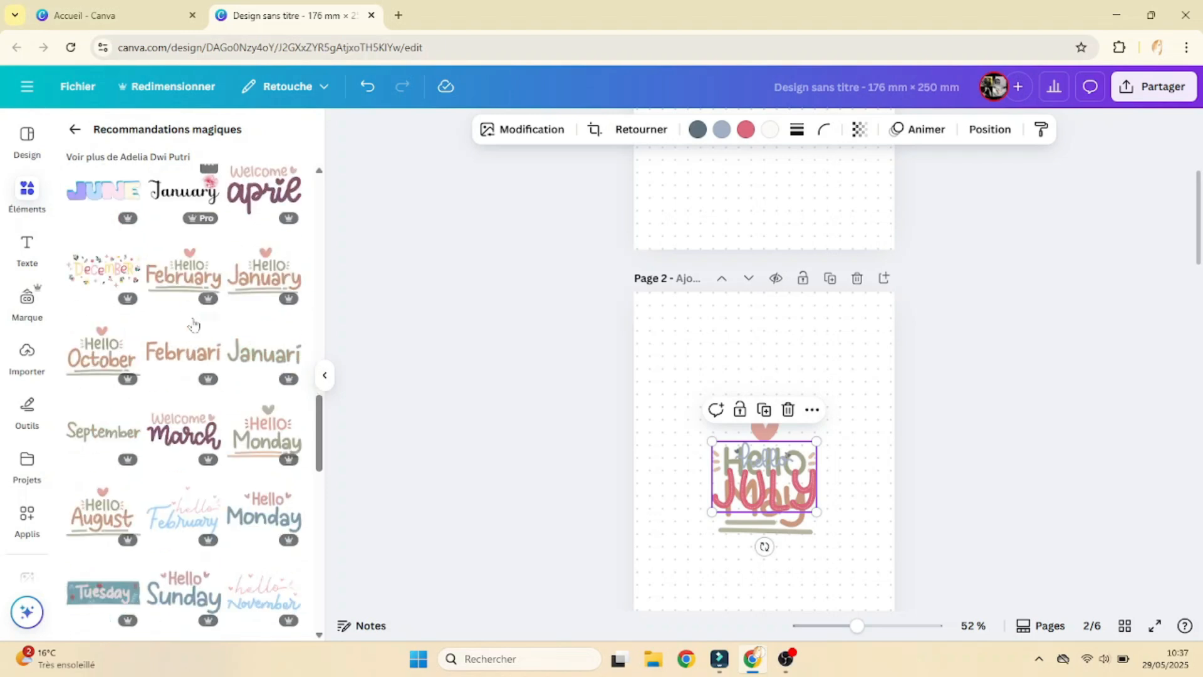
scroll(193, 323, up, 4)
key(ctrl+z)
key(ctrl+z)
key(ctrl+z)
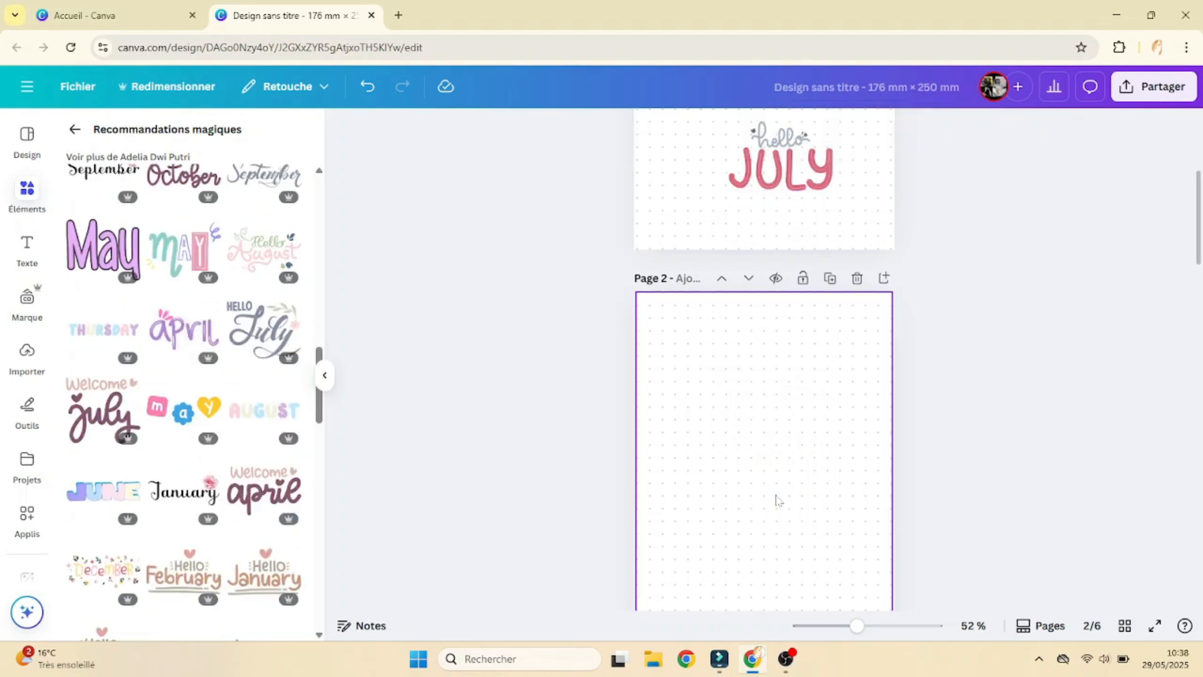
Enlarge the "hello JULY" lettering and centre it on page 1
drag(750, 319, 759, 364)
drag(817, 401, 859, 430)
drag(763, 379, 760, 379)
click(914, 376)
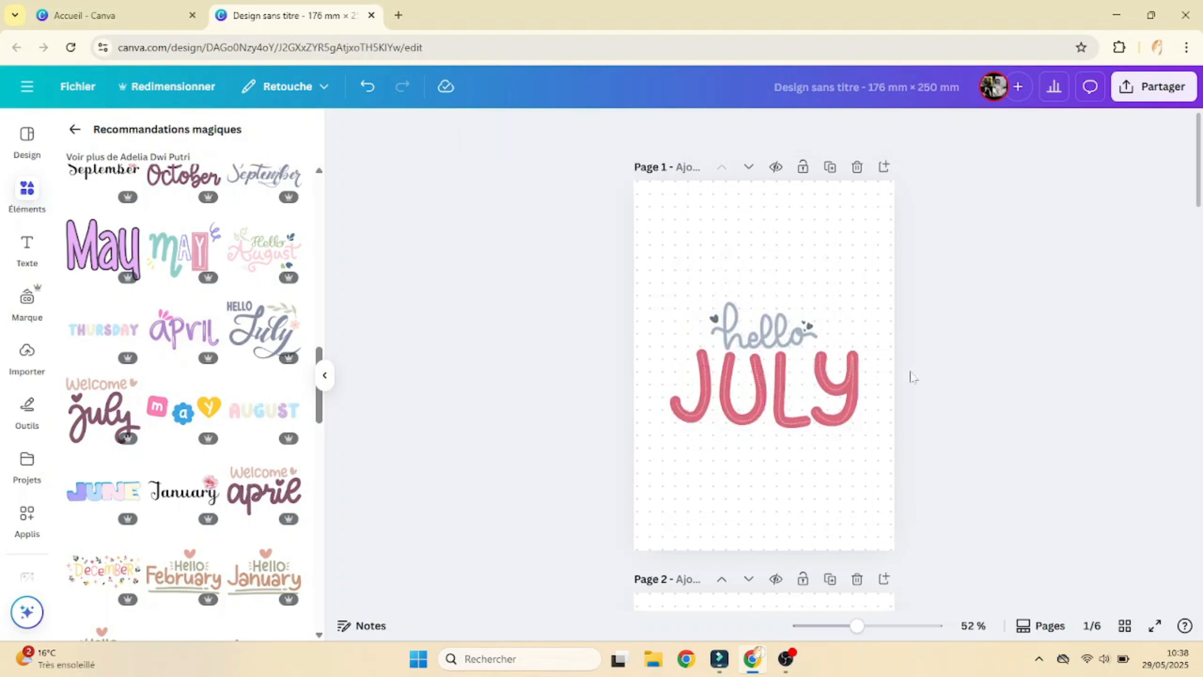
Insert the same creator's pink heart illustration on page 1 and enlarge it to span most of the page width
click(75, 131)
scroll(173, 499, down, 6)
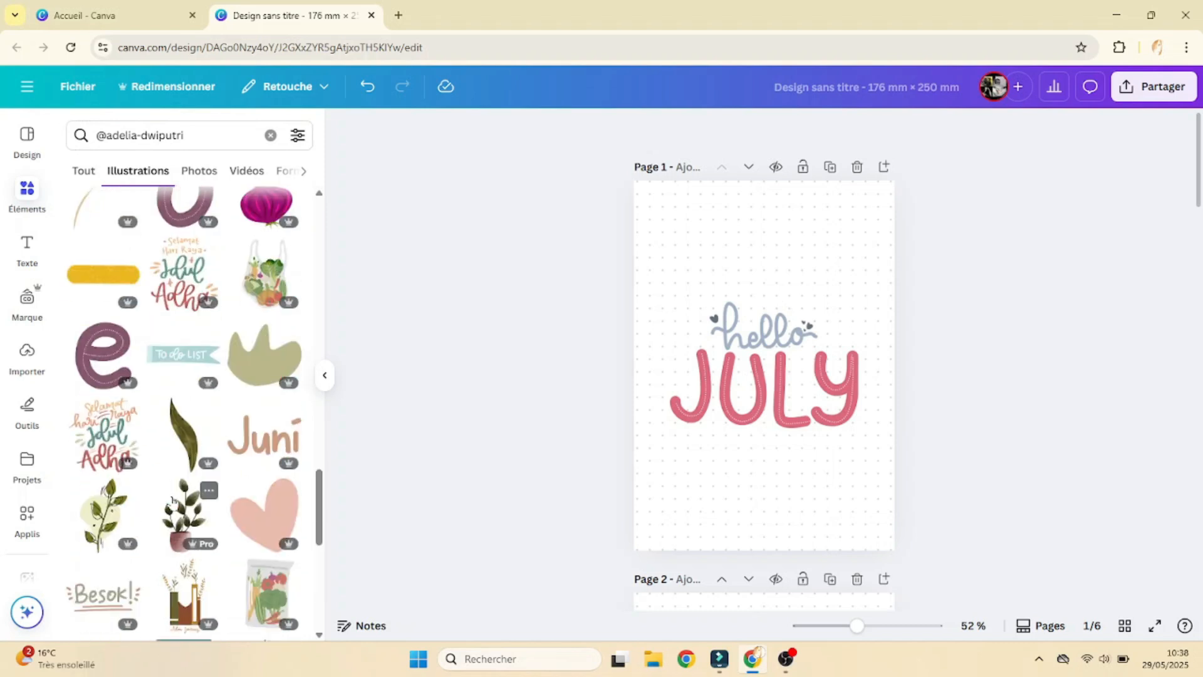
click(264, 514)
drag(712, 306, 654, 247)
drag(816, 422, 873, 482)
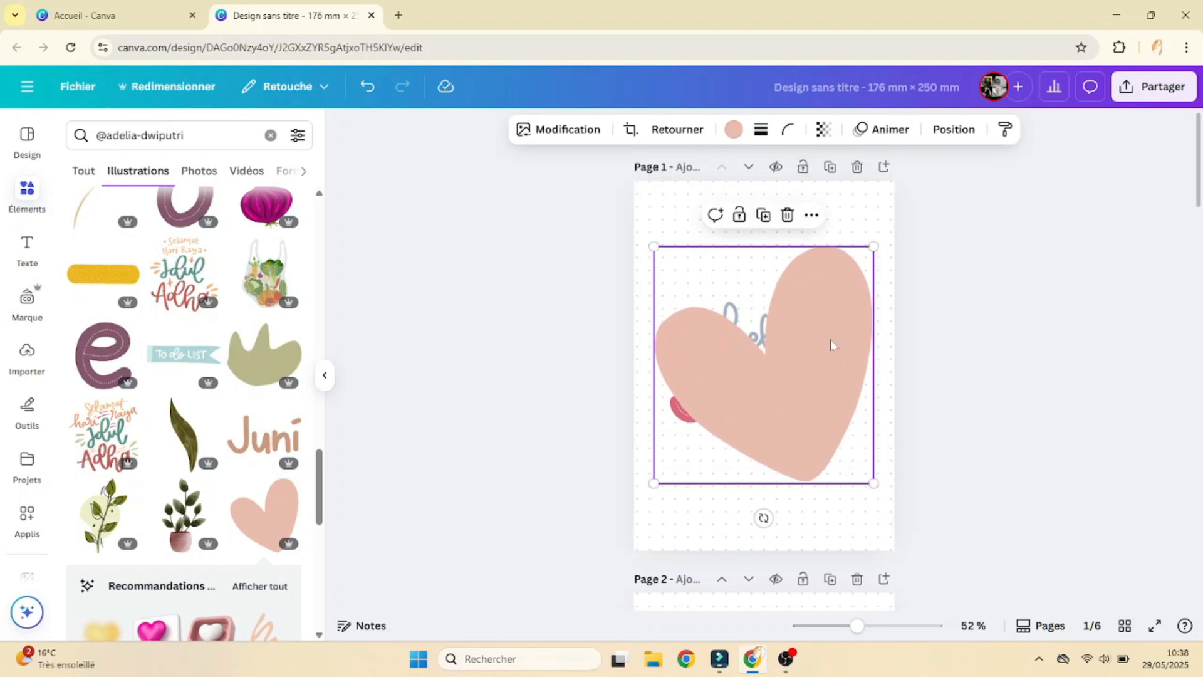
Send the pink heart behind the "hello JULY" lettering and set its transparency to 73
click(811, 216)
mouse_move(854, 416)
click(690, 477)
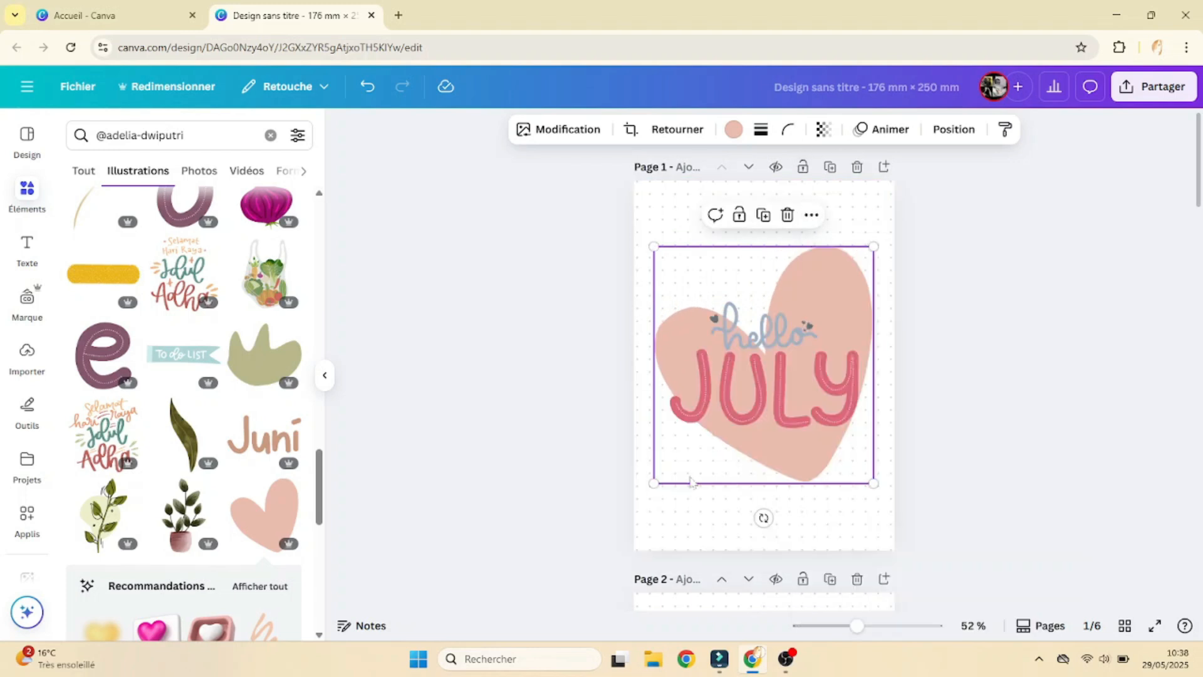
click(823, 129)
drag(852, 195, 828, 190)
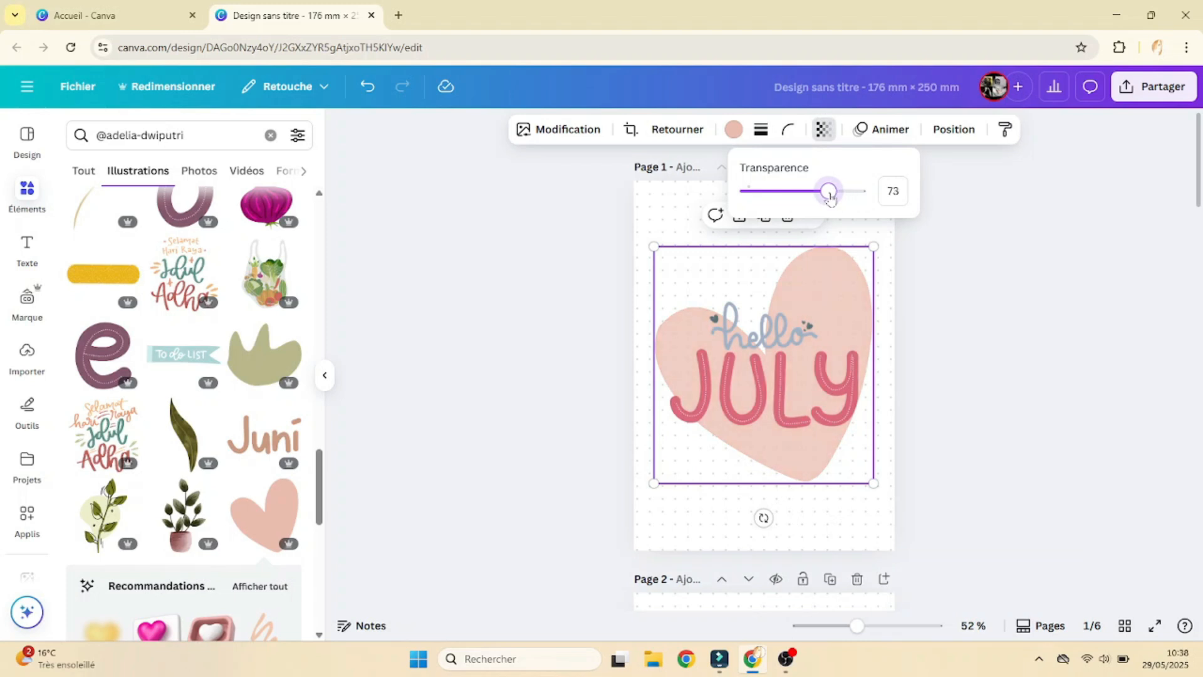
click(972, 263)
click(979, 403)
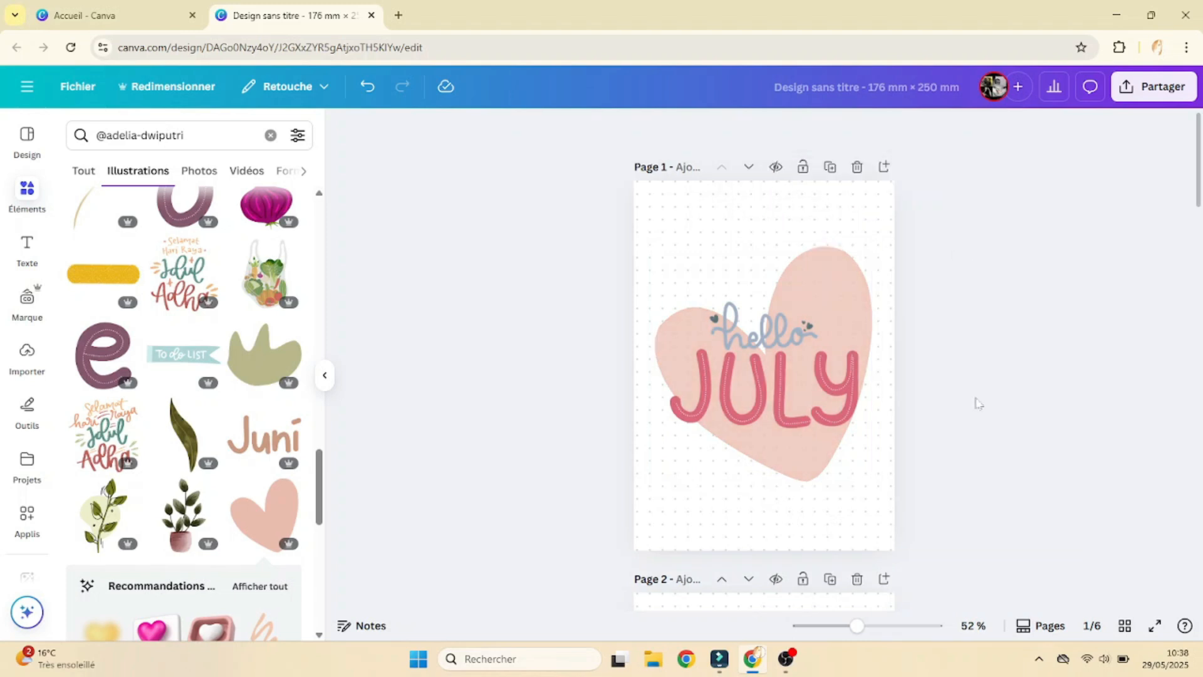
Add rows to the three-column table on page 2 until it has nine rows
scroll(979, 403, down, 7)
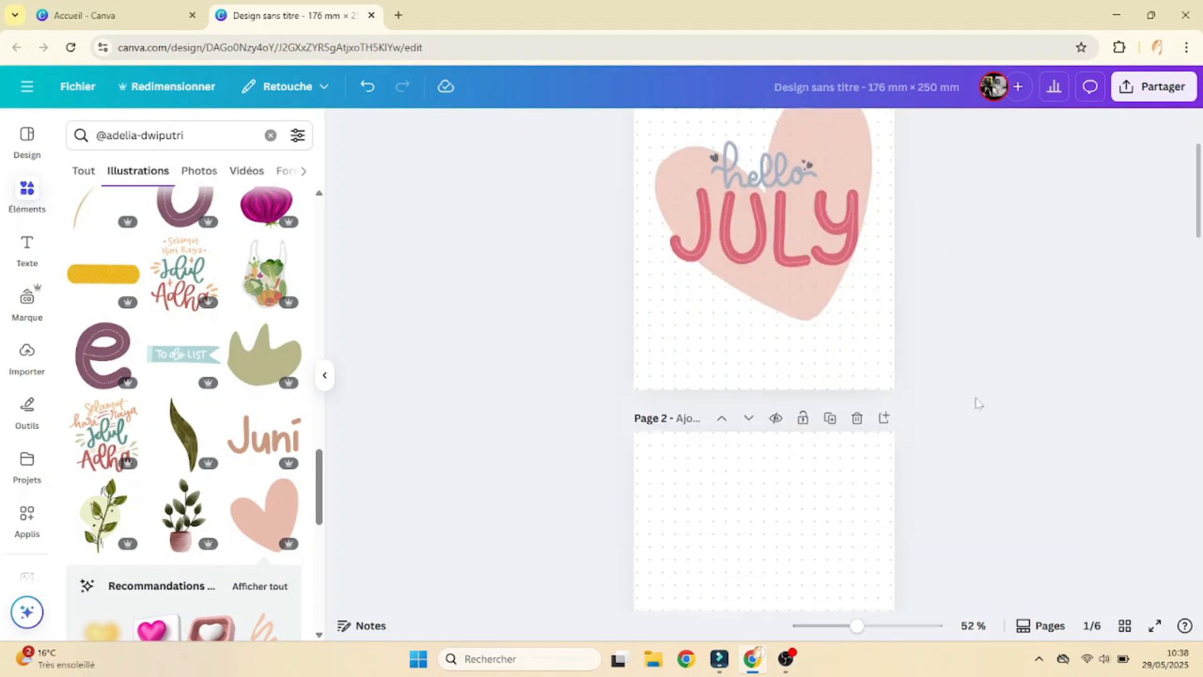
scroll(979, 403, up, 1)
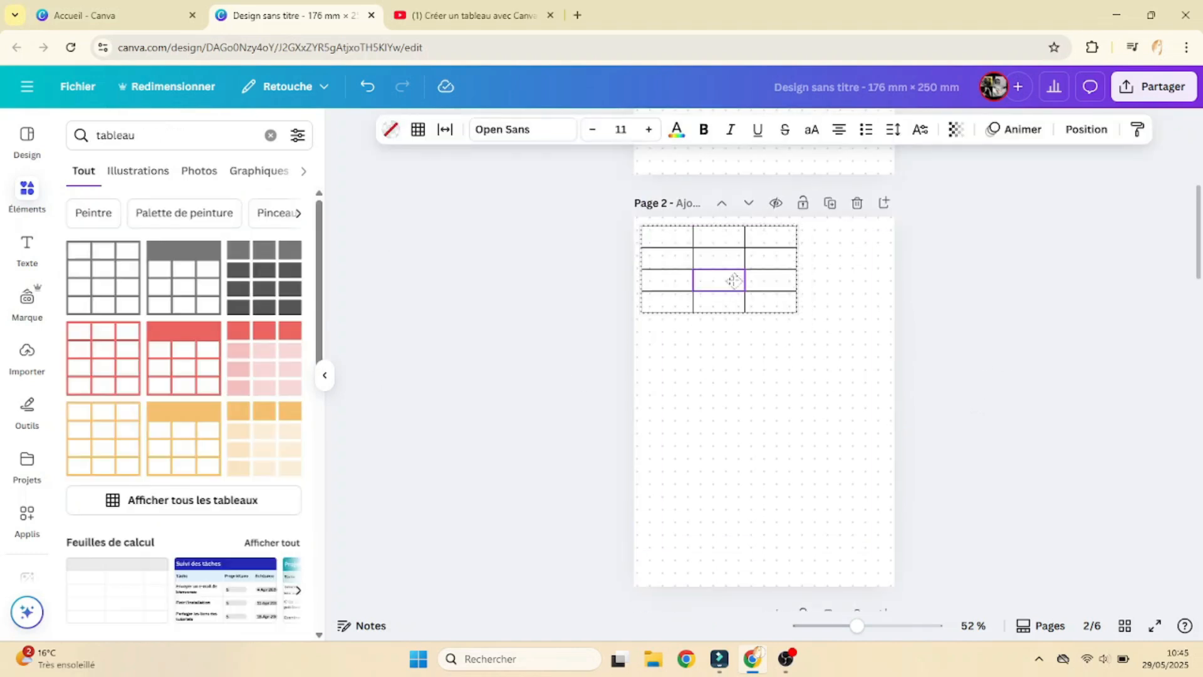
click(731, 280)
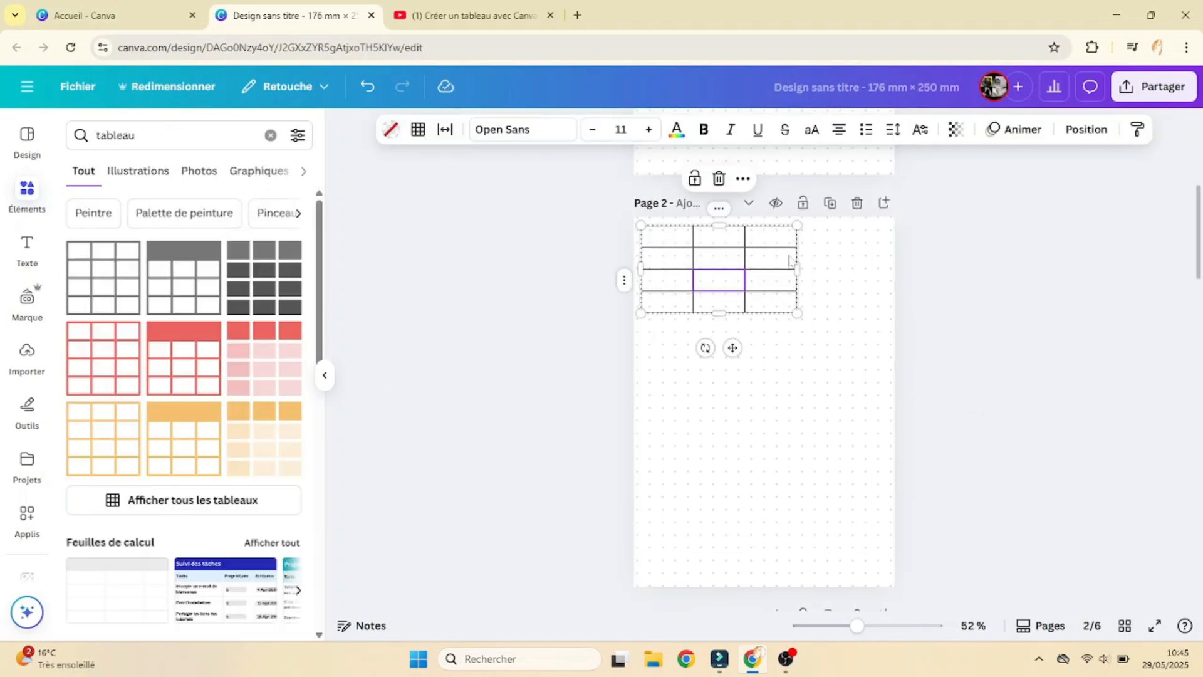
right_click(625, 282)
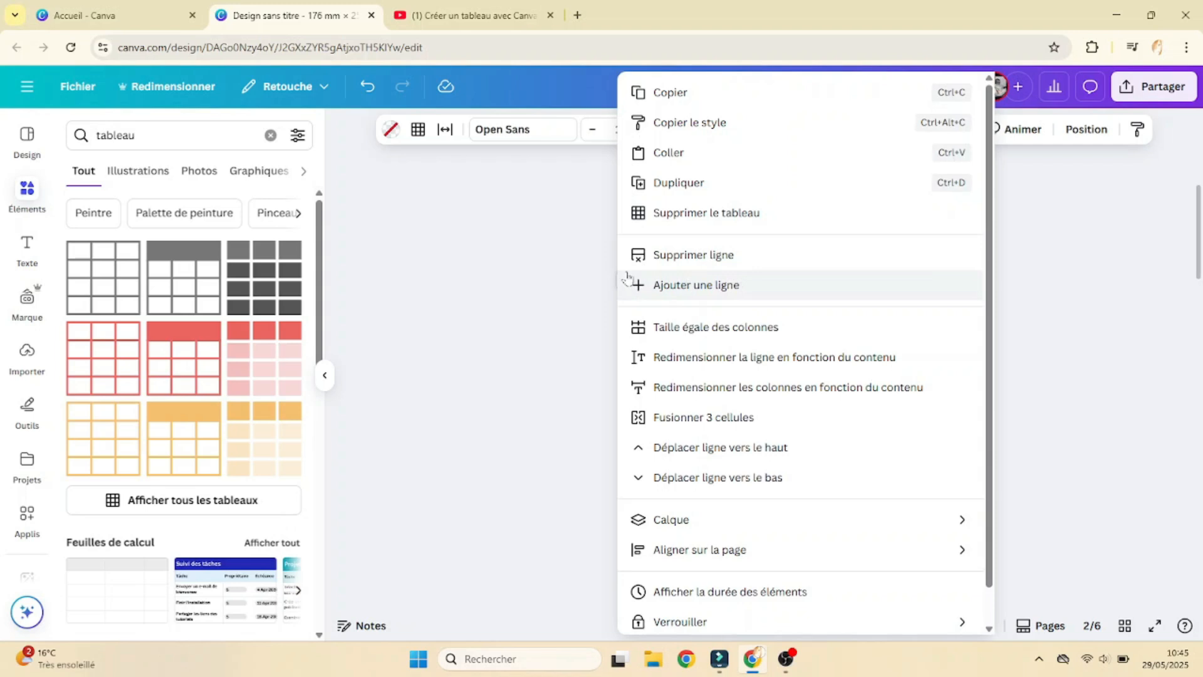
click(635, 285)
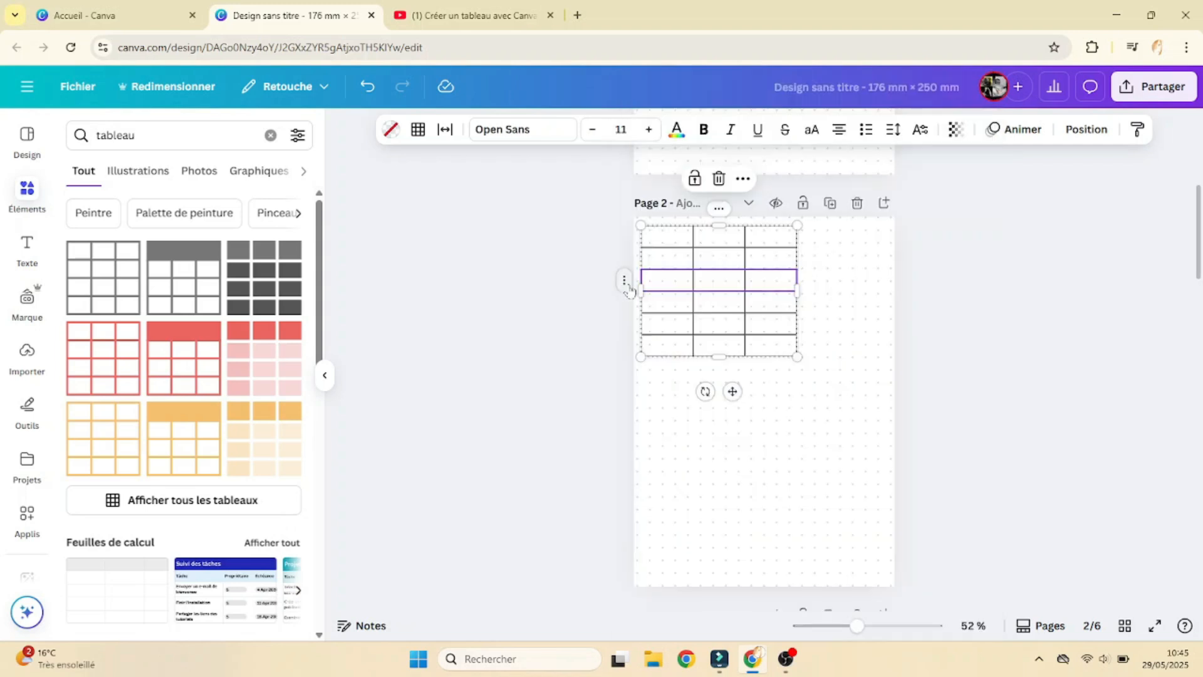
click(623, 284)
click(626, 293)
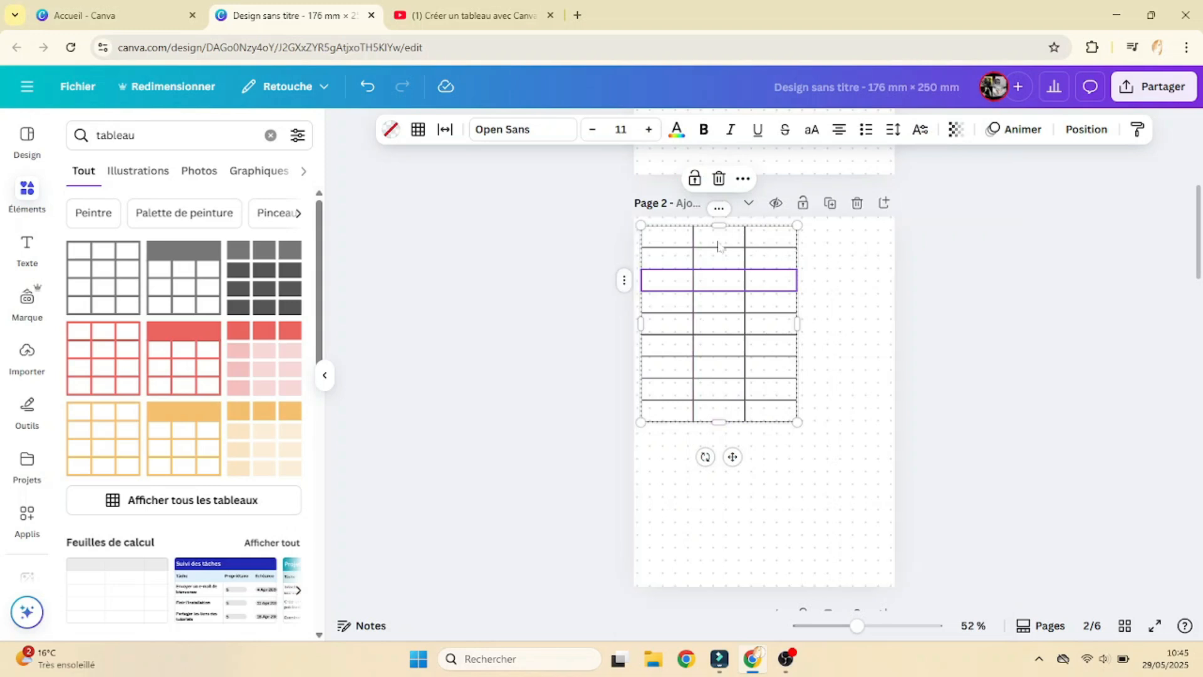
Widen the table to nearly the full page width and add seven more rows to fill the page height
drag(745, 237, 809, 234)
mouse_move(765, 422)
mouse_down()
mouse_move(765, 470)
mouse_move(765, 431)
mouse_up()
click(625, 280)
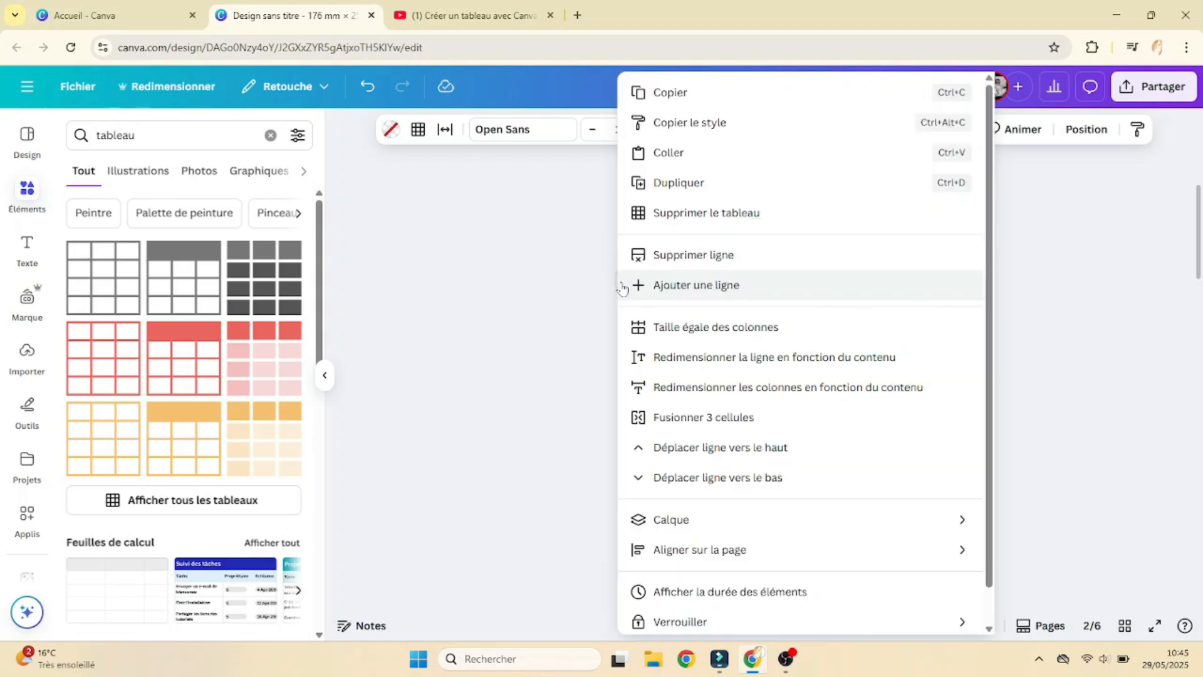
click(656, 283)
right_click(634, 290)
click(651, 283)
right_click(622, 279)
click(655, 284)
right_click(620, 282)
click(655, 284)
right_click(625, 283)
click(662, 283)
right_click(636, 283)
click(665, 283)
right_click(625, 286)
click(680, 287)
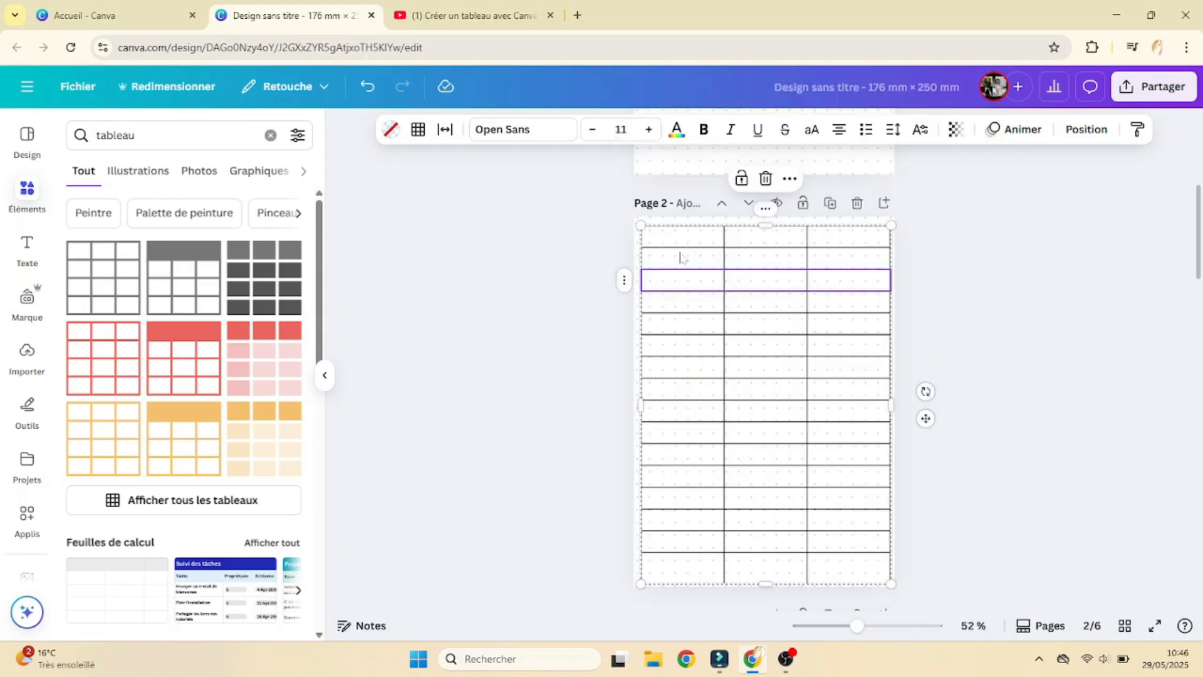
Shift the table slightly toward the page's upper-left corner and add three columns, for six in total
mouse_move(666, 238)
mouse_down()
mouse_move(739, 237)
mouse_move(665, 232)
mouse_up()
click(677, 204)
click(777, 281)
click(670, 206)
click(724, 280)
click(661, 204)
click(714, 280)
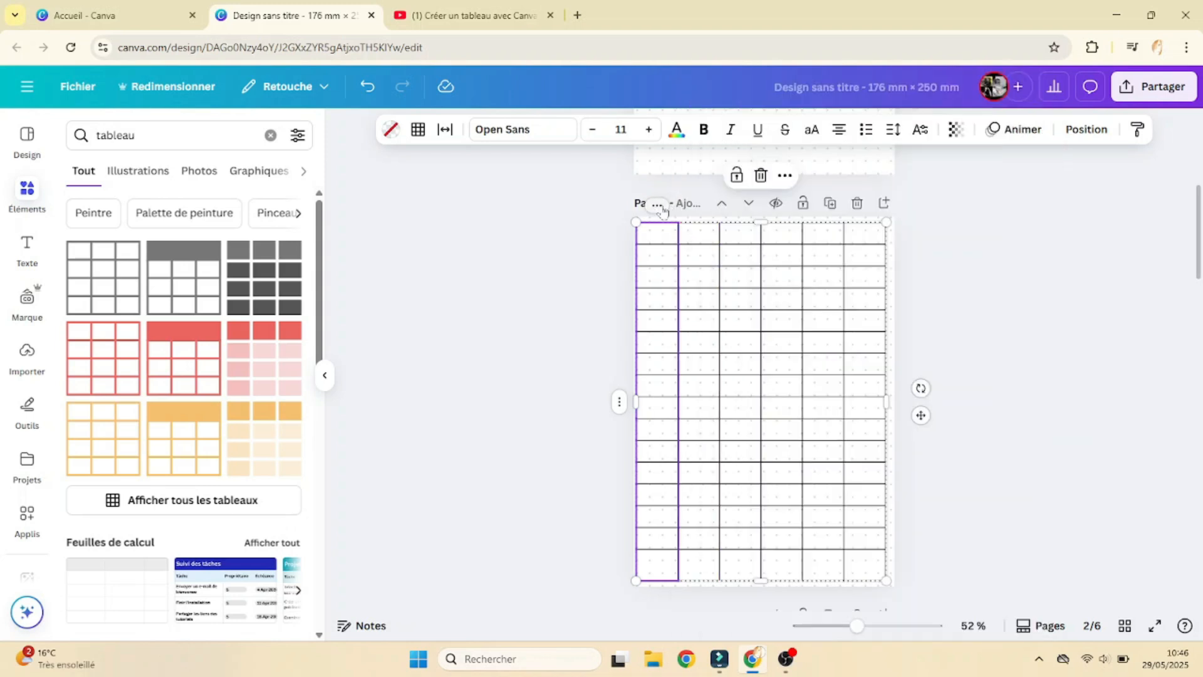
Widen the table's first two columns and narrow the remaining ones
drag(679, 246, 706, 247)
mouse_move(843, 242)
mouse_down()
mouse_move(863, 242)
mouse_move(838, 237)
mouse_up()
drag(761, 239, 814, 236)
drag(720, 234, 787, 233)
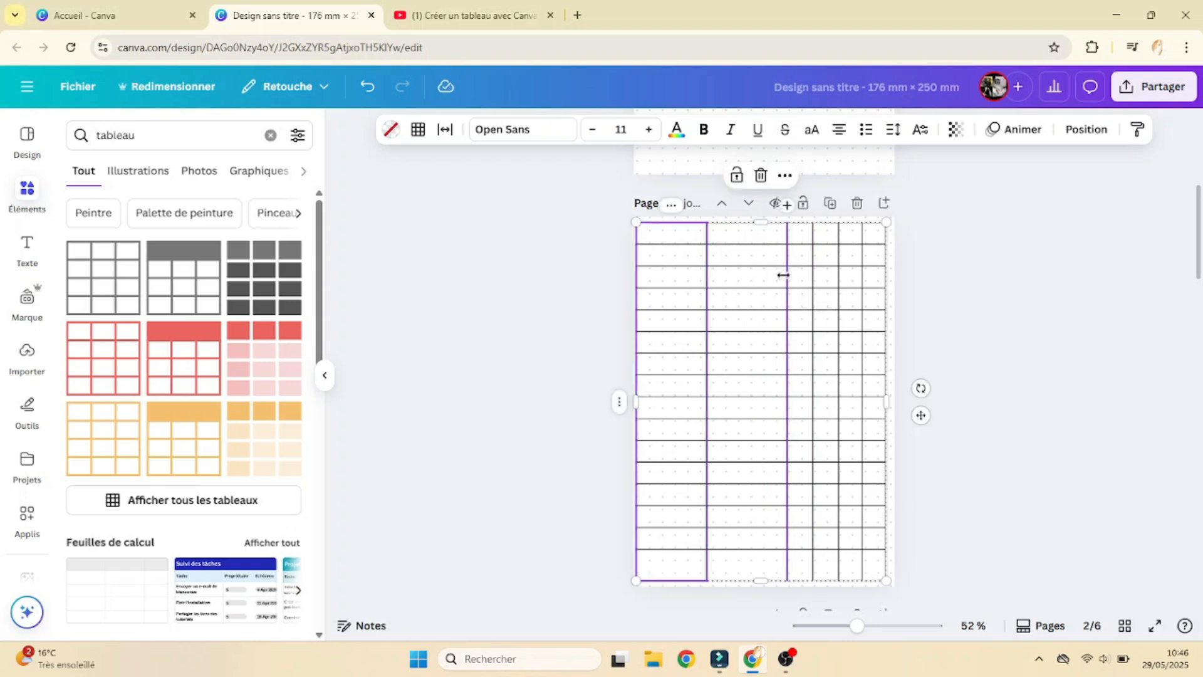
click(807, 277)
click(786, 234)
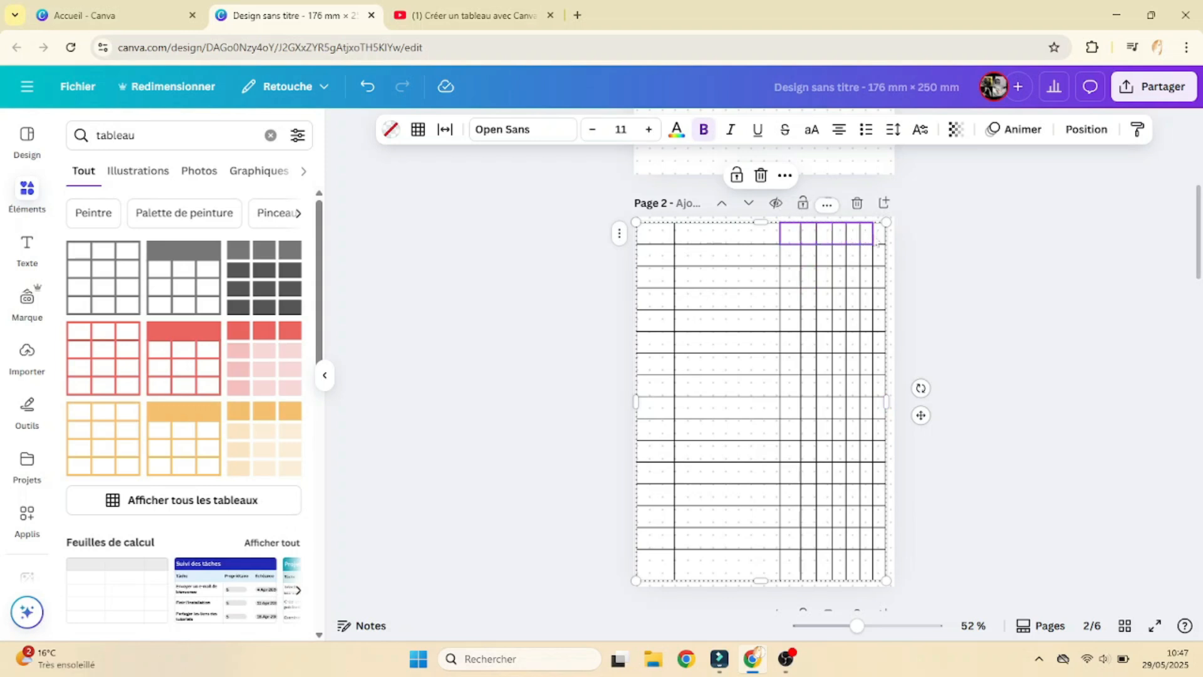
Make the table's seven rightmost columns equal in width, and widen the first column at the second column's expense
click(833, 207)
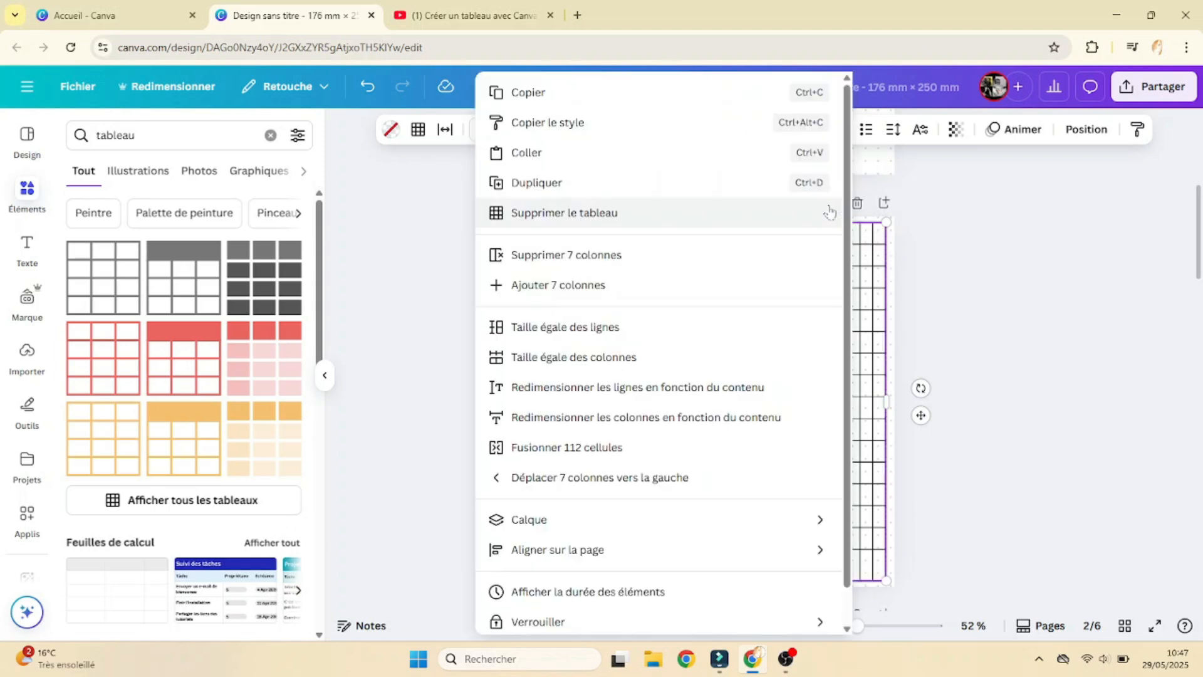
click(707, 361)
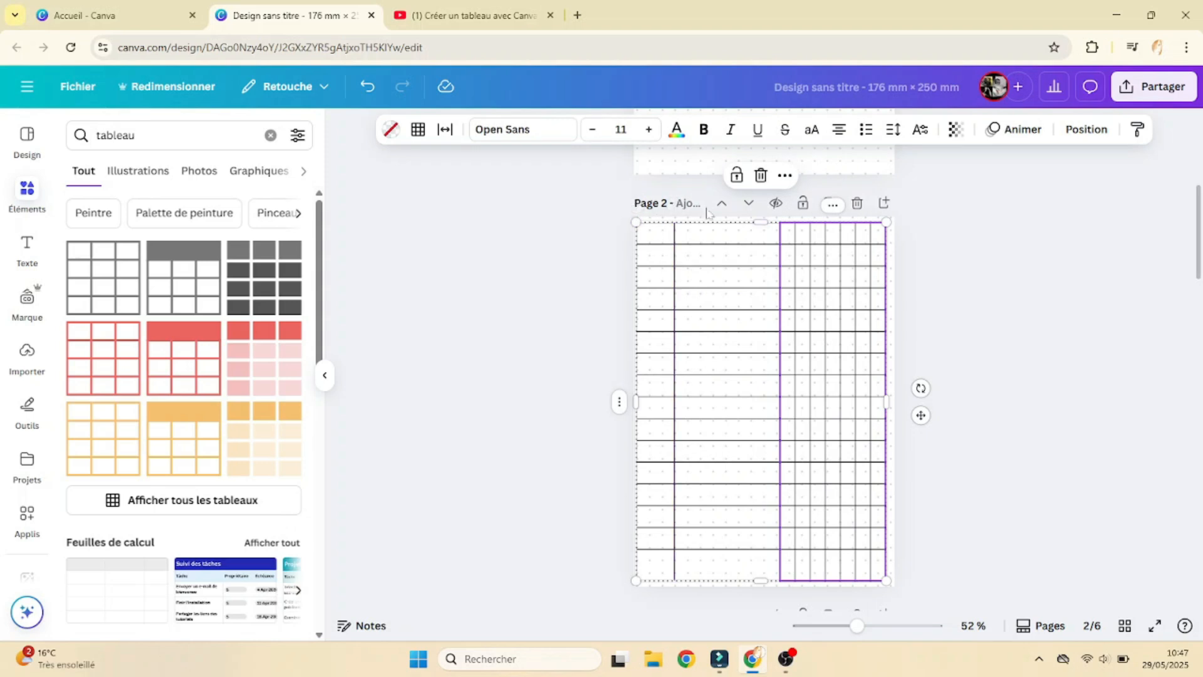
drag(678, 253, 750, 261)
Equalize the heights of all the table's rows, and resize the rows to fit their content
click(702, 342)
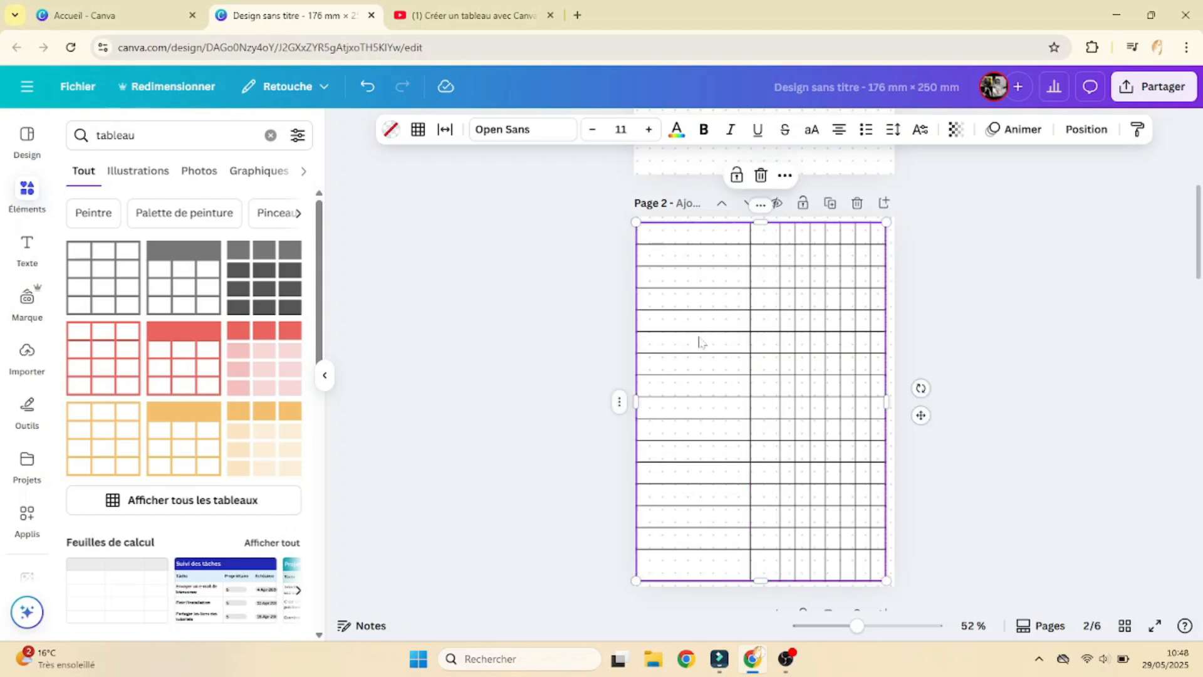
click(620, 404)
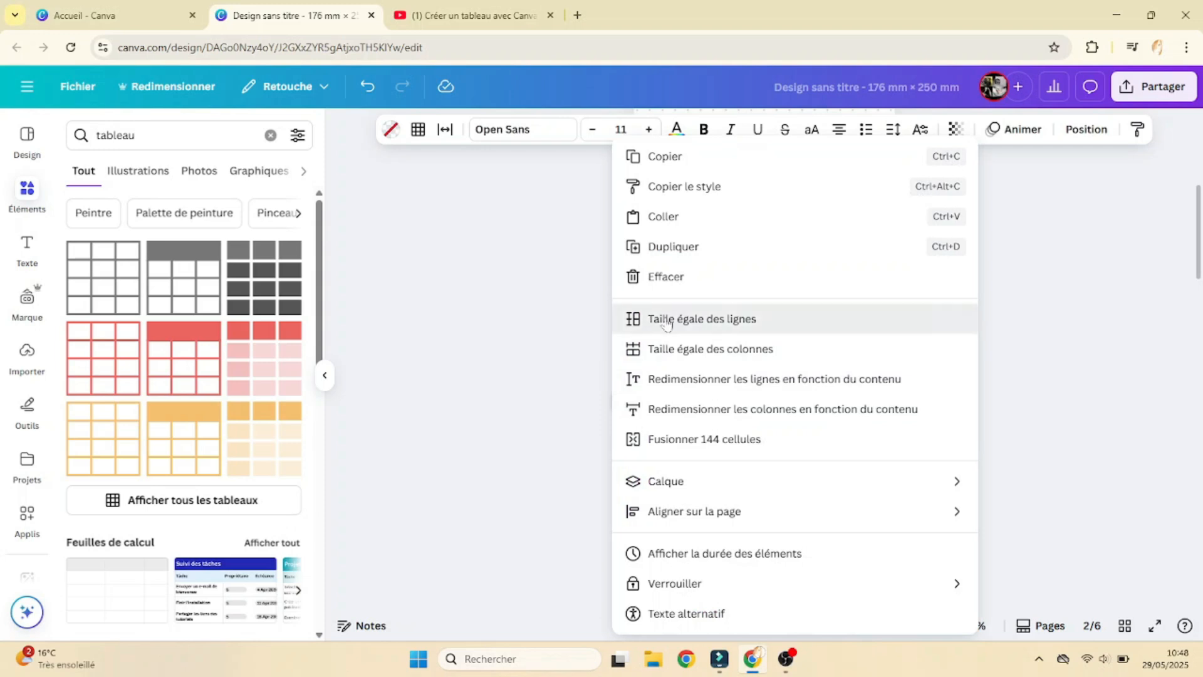
click(666, 321)
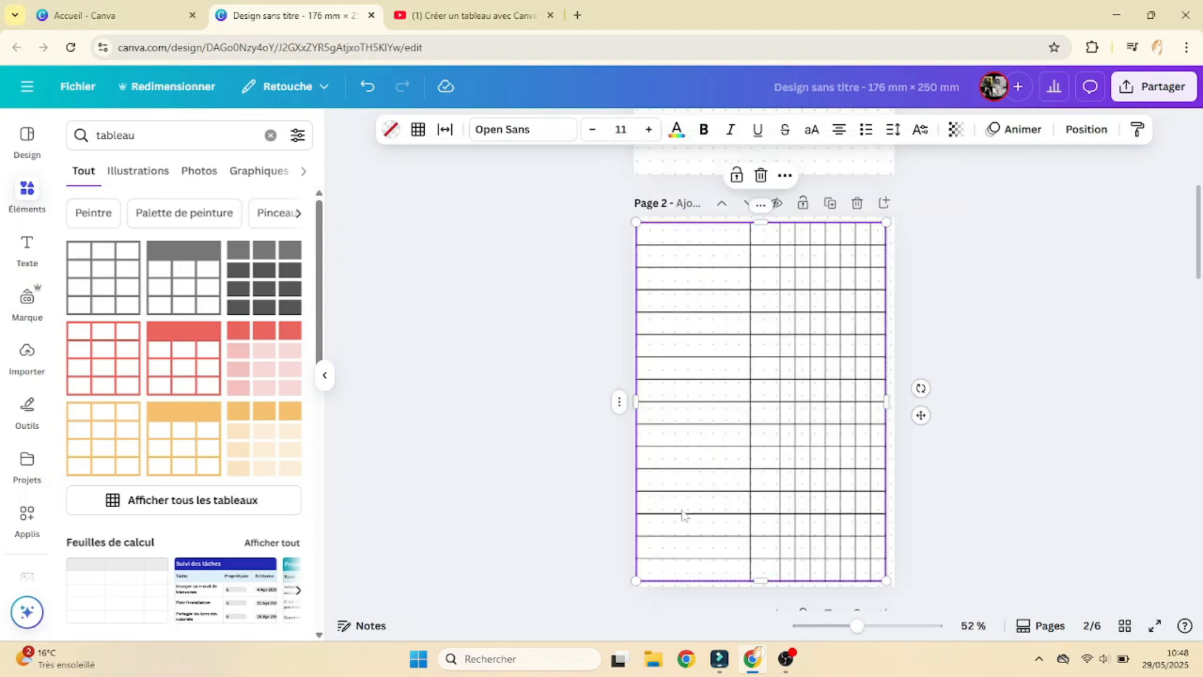
click(619, 401)
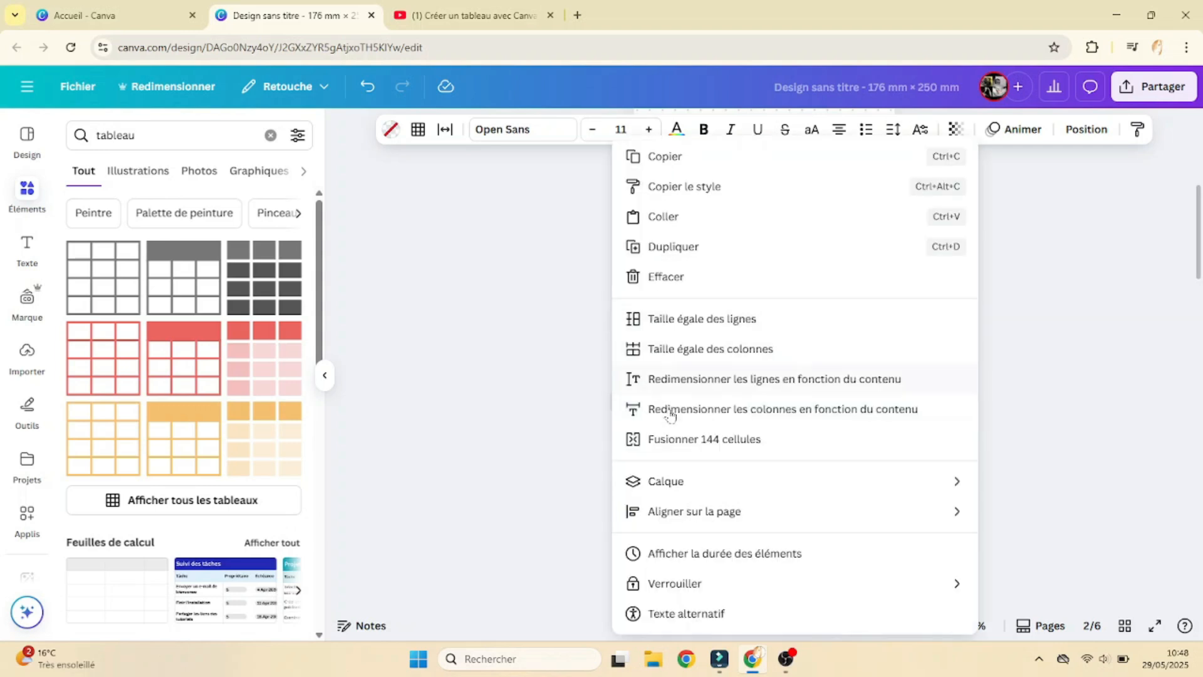
click(681, 375)
Add rows until the table fills the page height again, and position it with a narrow strip left free above it
click(619, 370)
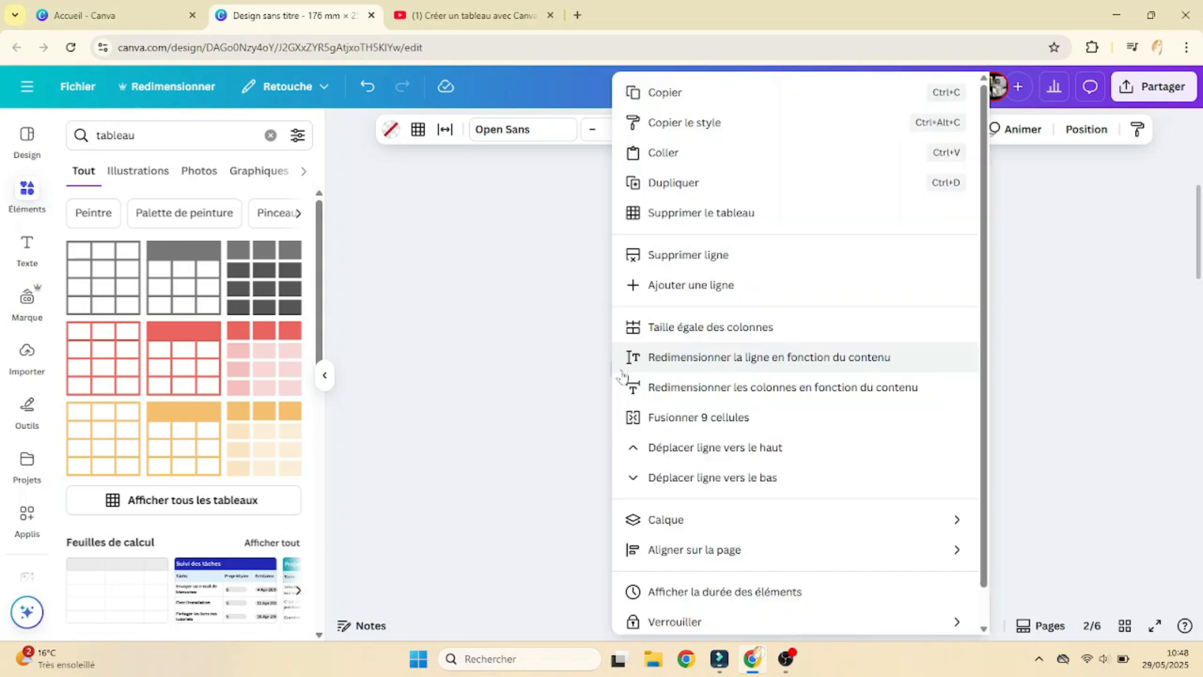
click(668, 282)
click(620, 369)
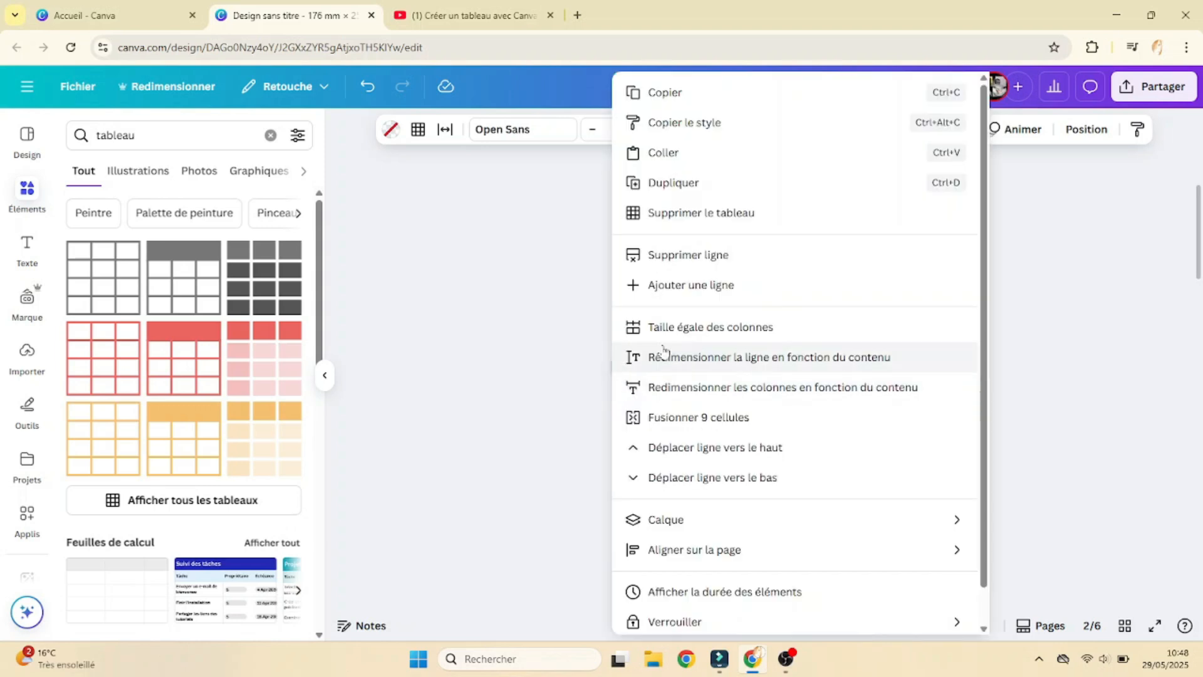
click(685, 282)
click(619, 377)
click(621, 378)
click(897, 351)
scroll(833, 422, down, 2)
click(735, 376)
mouse_move(758, 475)
mouse_down()
mouse_move(758, 439)
mouse_move(757, 464)
mouse_up()
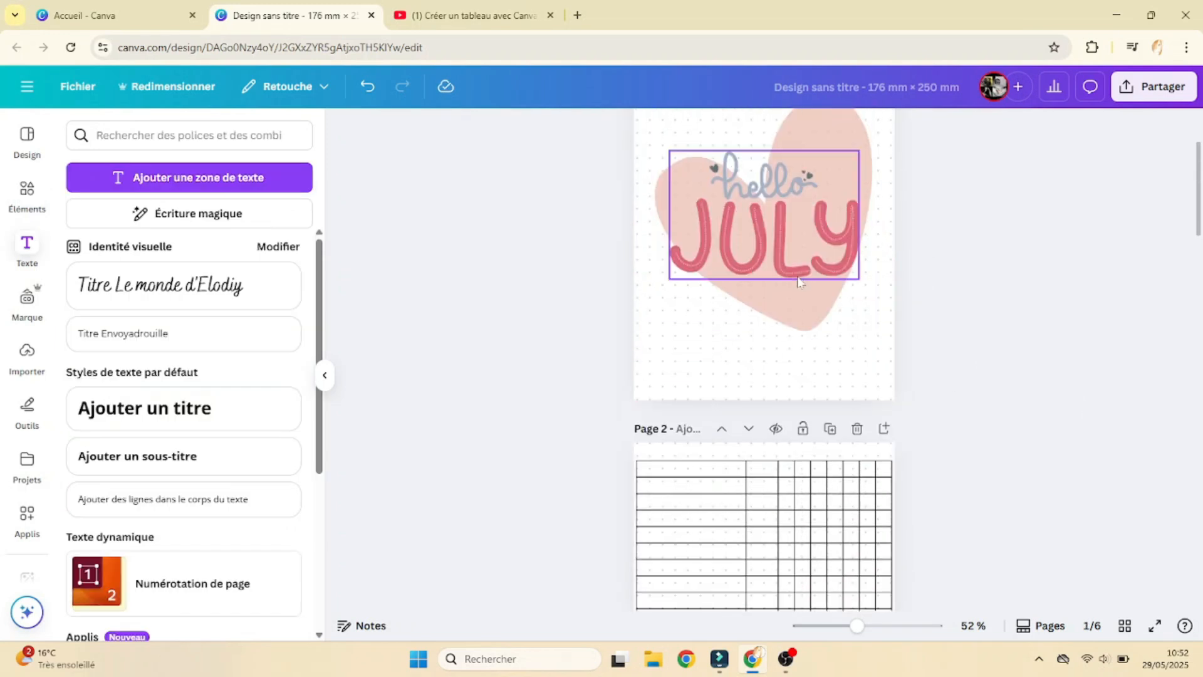
Duplicate the cover's pink heart and place the copy over the middle of the table on page 2
click(799, 282)
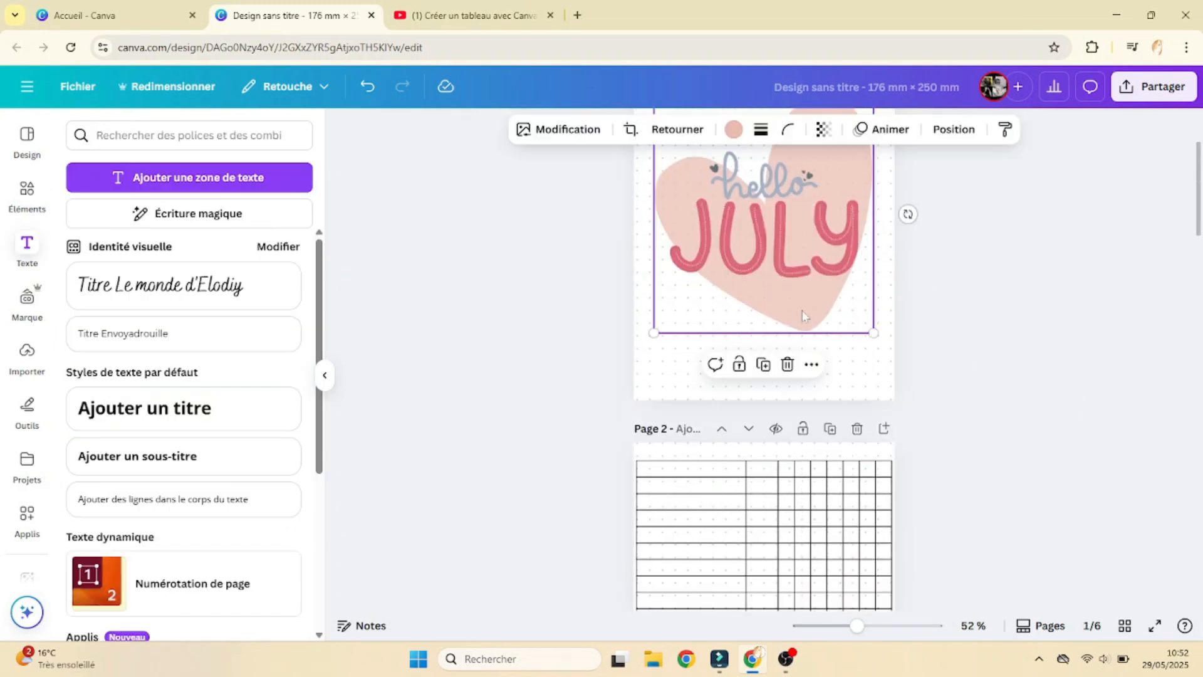
click(768, 368)
scroll(1030, 419, down, 1)
drag(801, 231, 789, 449)
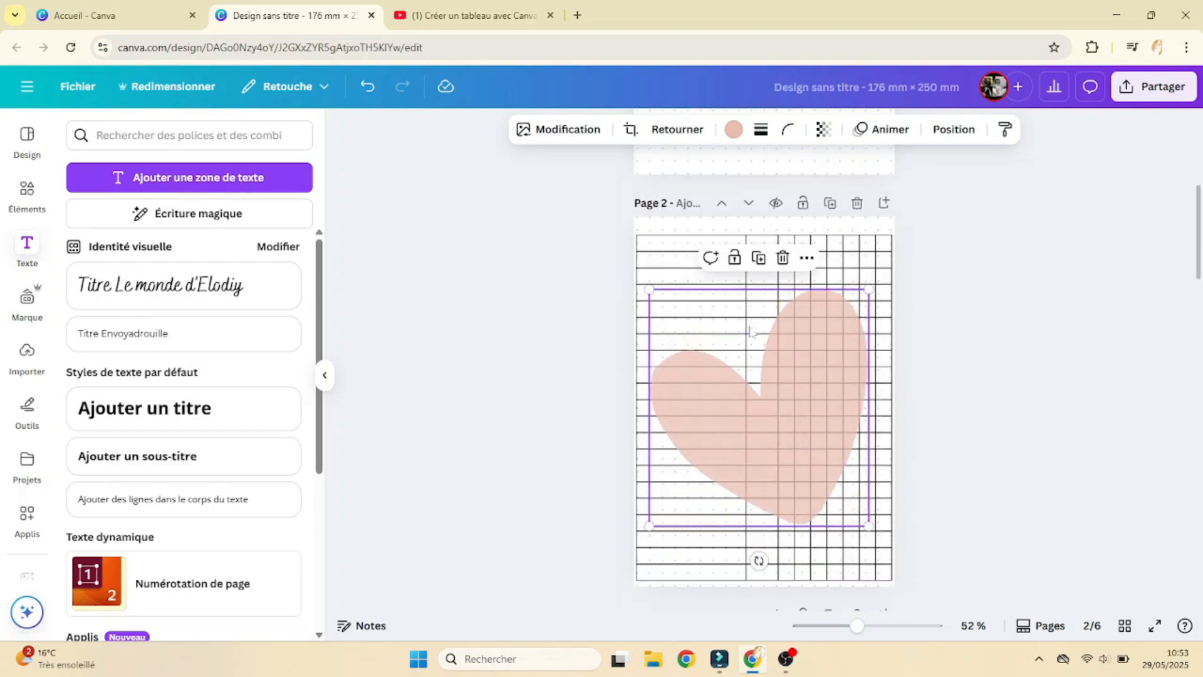
Make the heart on page 2 more transparent so it becomes a pale background behind the table
click(824, 131)
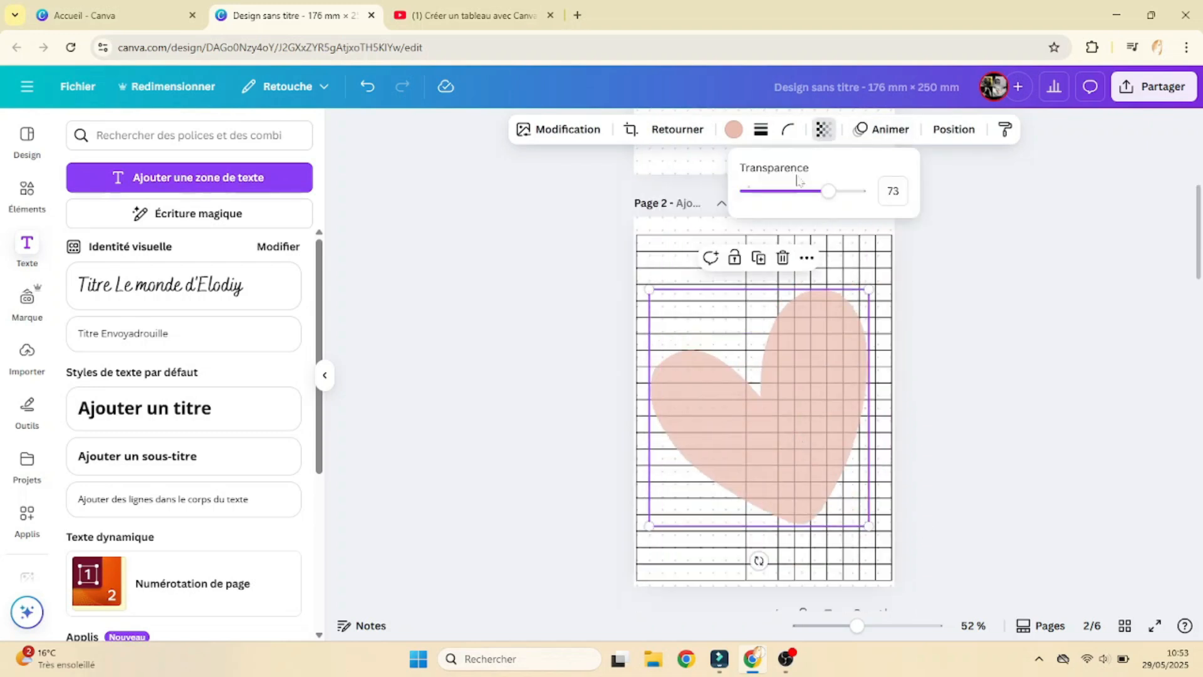
drag(824, 194, 789, 195)
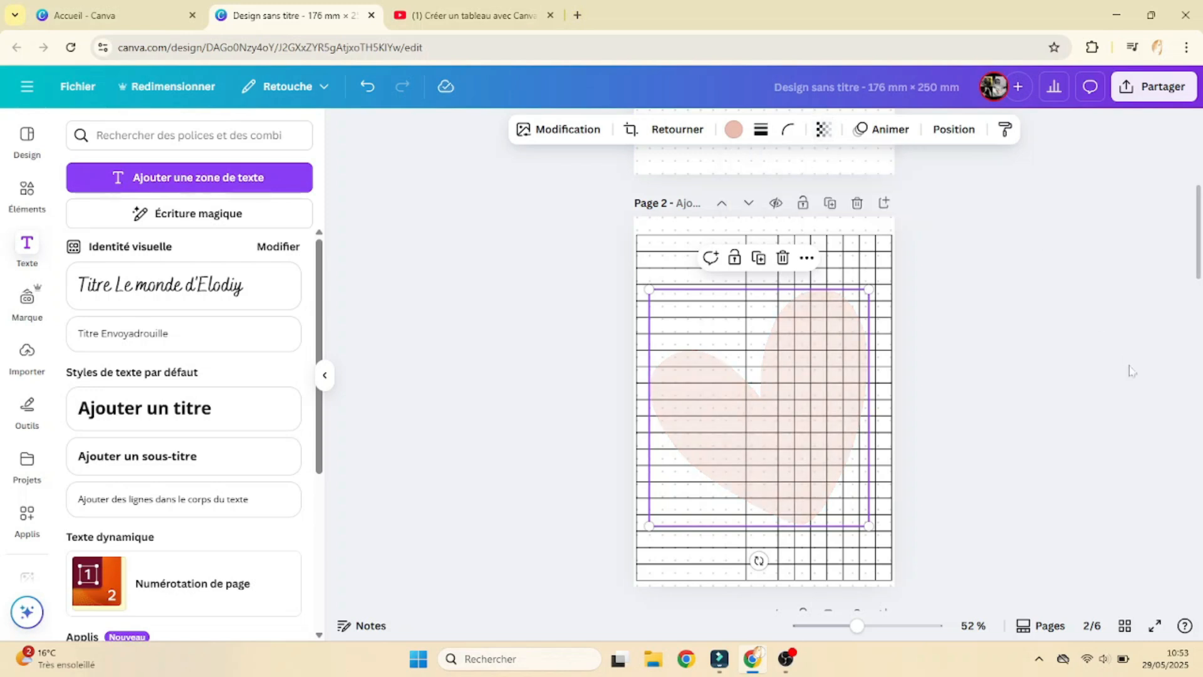
click(1102, 324)
Add a text box reading "Liste de Vidéos" to page 2
scroll(903, 221, up, 3)
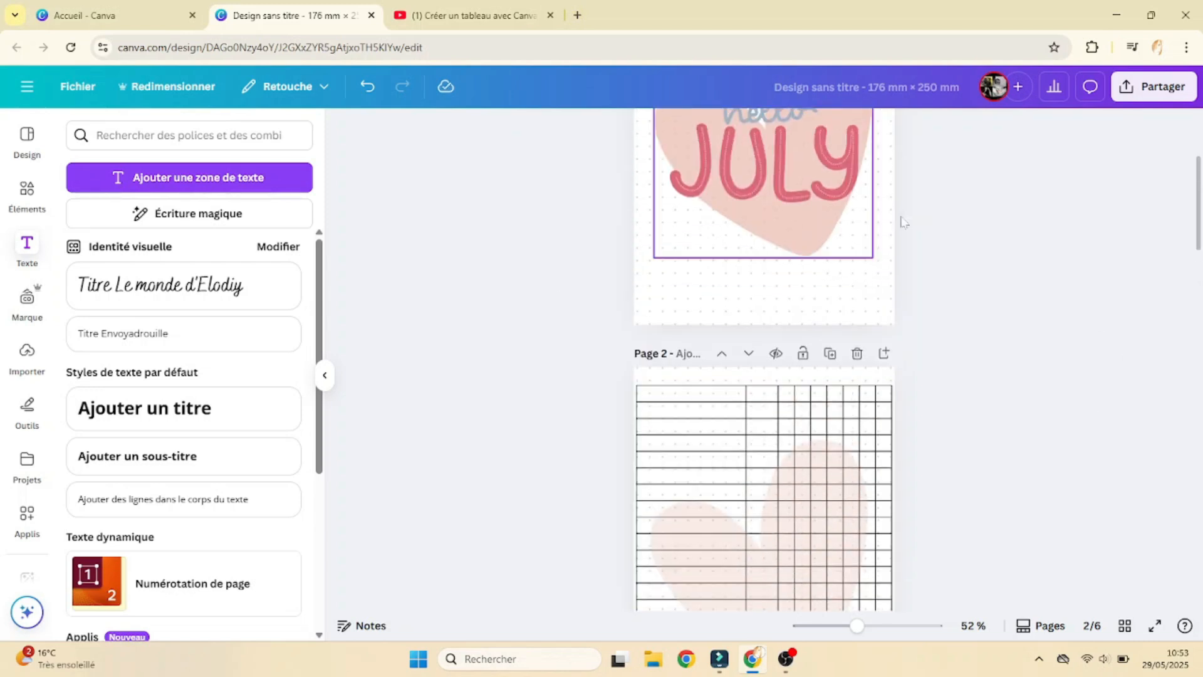
click(161, 179)
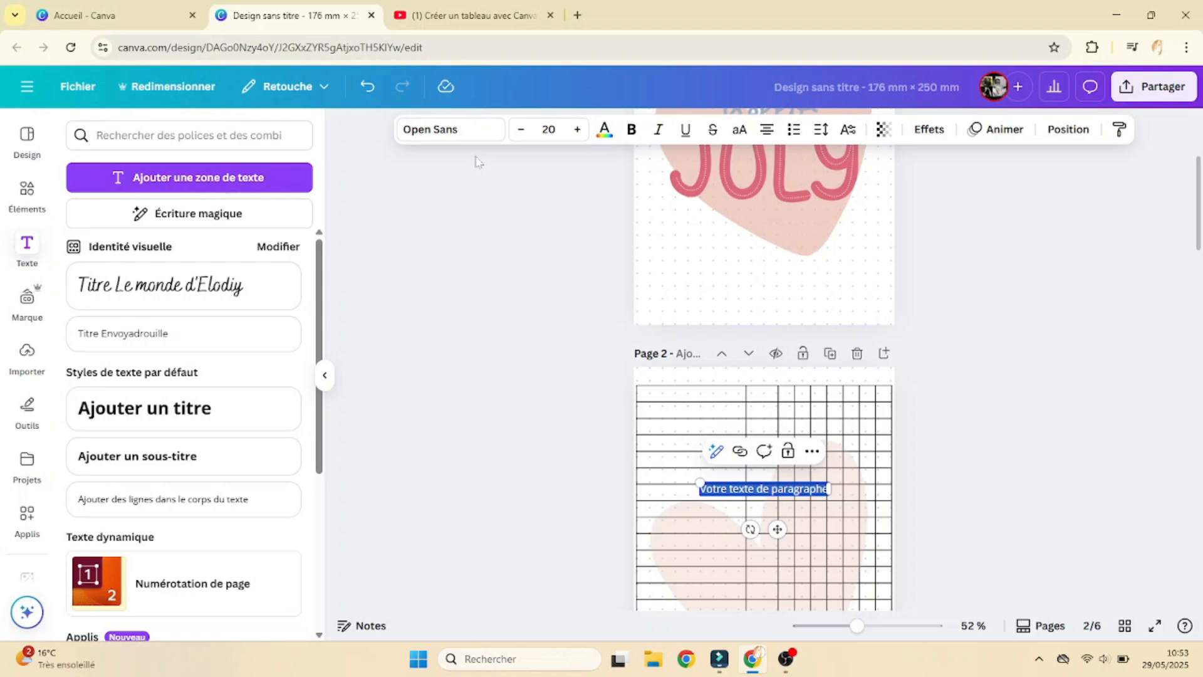
text(Vidéos)
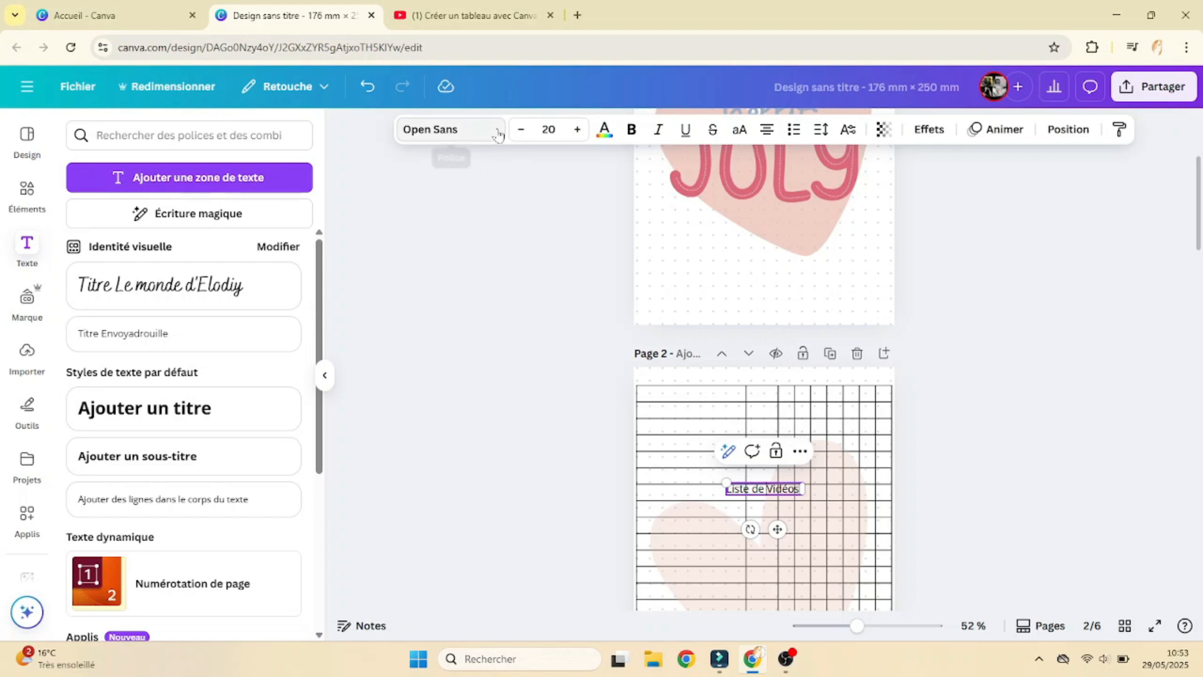
Set the title's font to the calligraphy typeface Stars & Love and center the title above the table
click(499, 135)
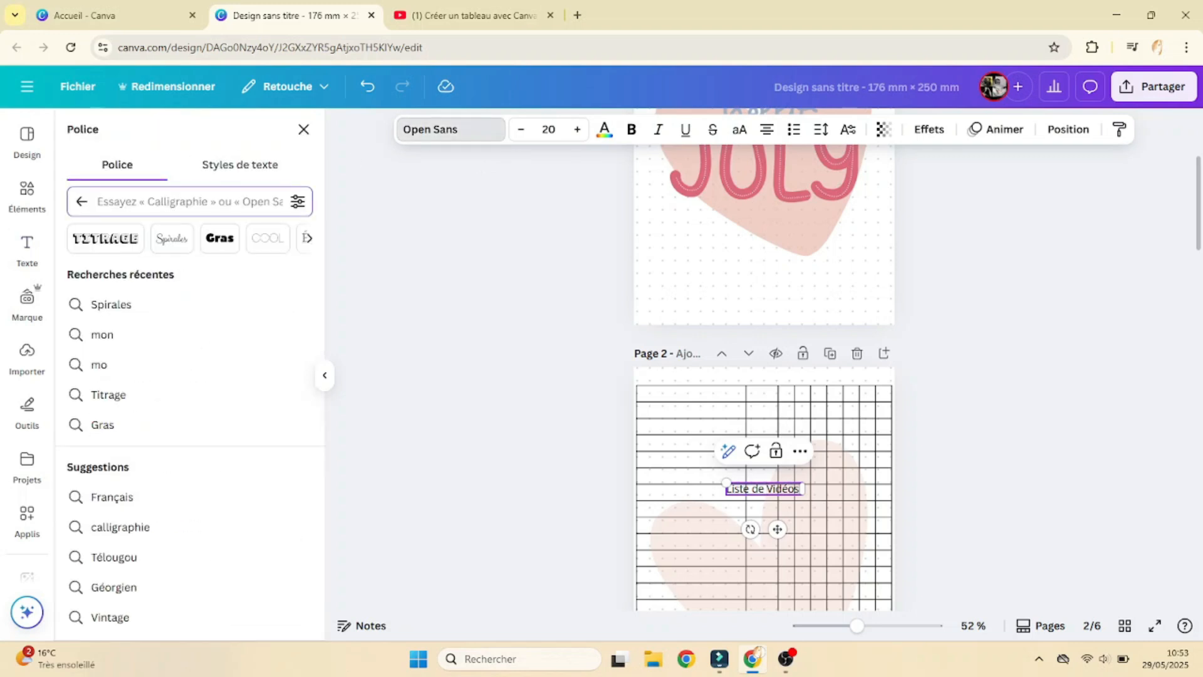
text(calli)
click(147, 275)
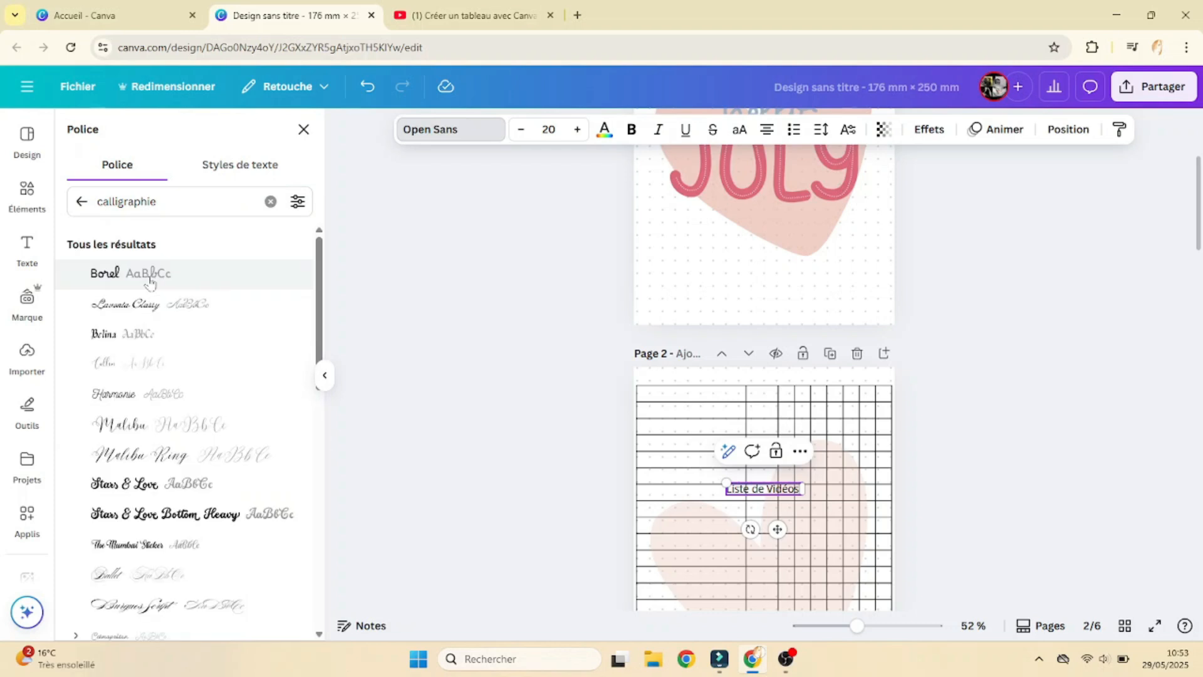
scroll(149, 280, down, 4)
scroll(188, 313, up, 4)
scroll(594, 452, up, 3)
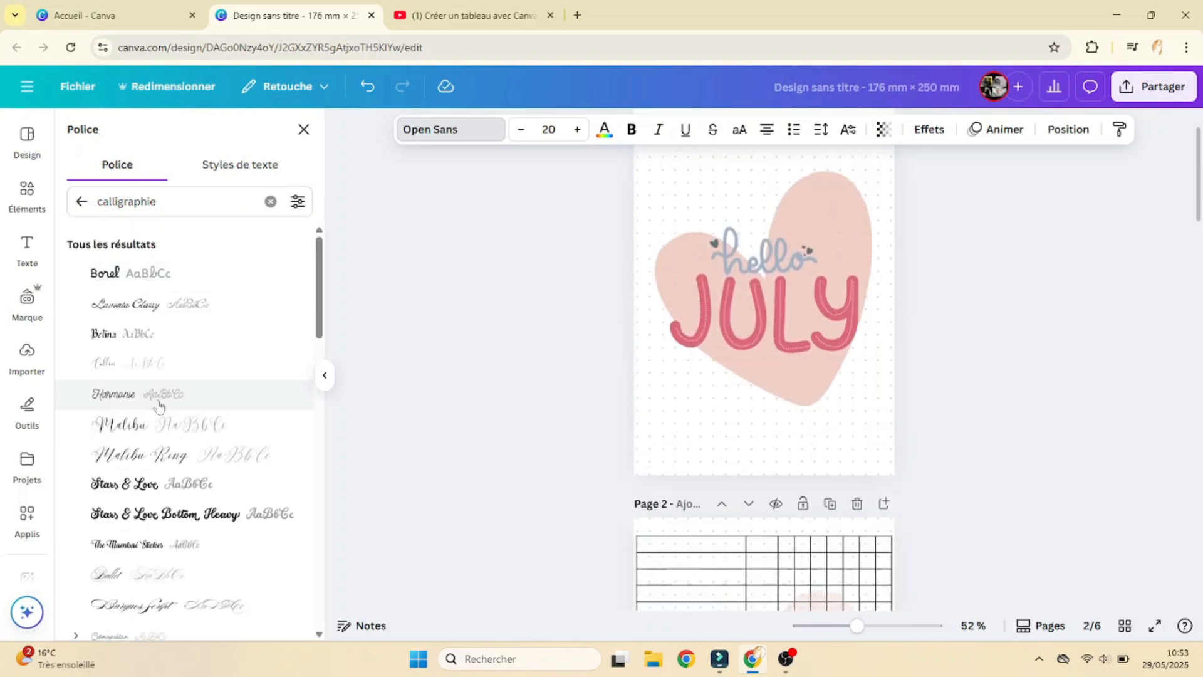
scroll(166, 403, down, 3)
click(174, 340)
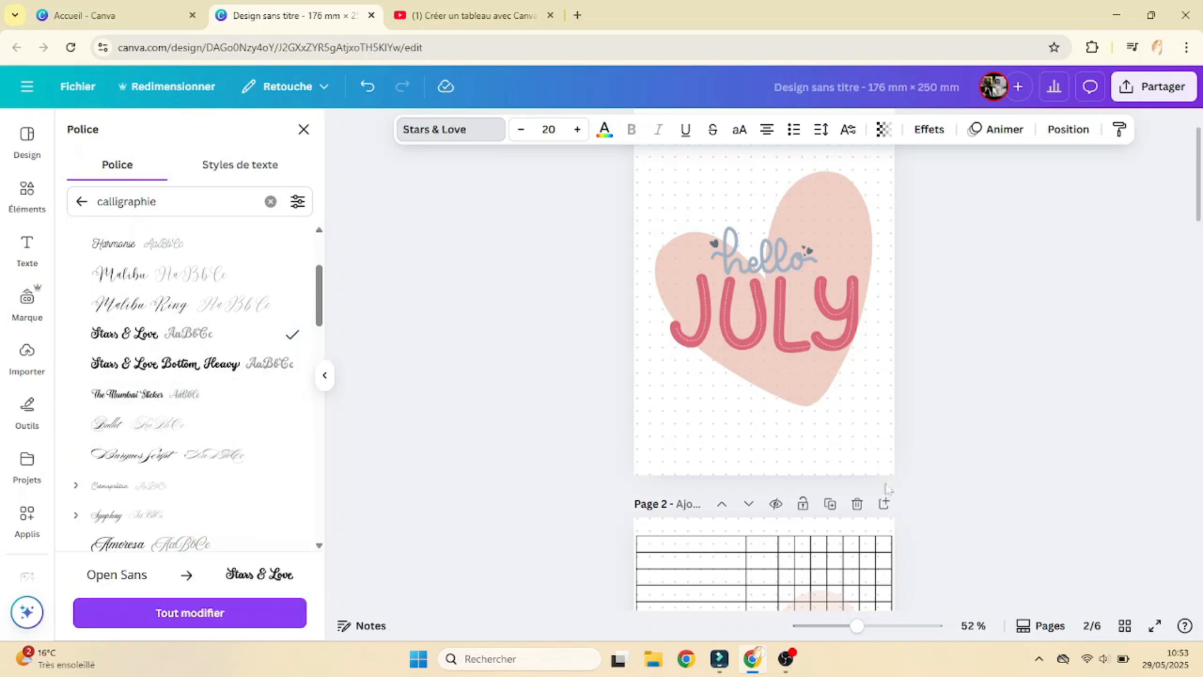
drag(777, 364, 777, 342)
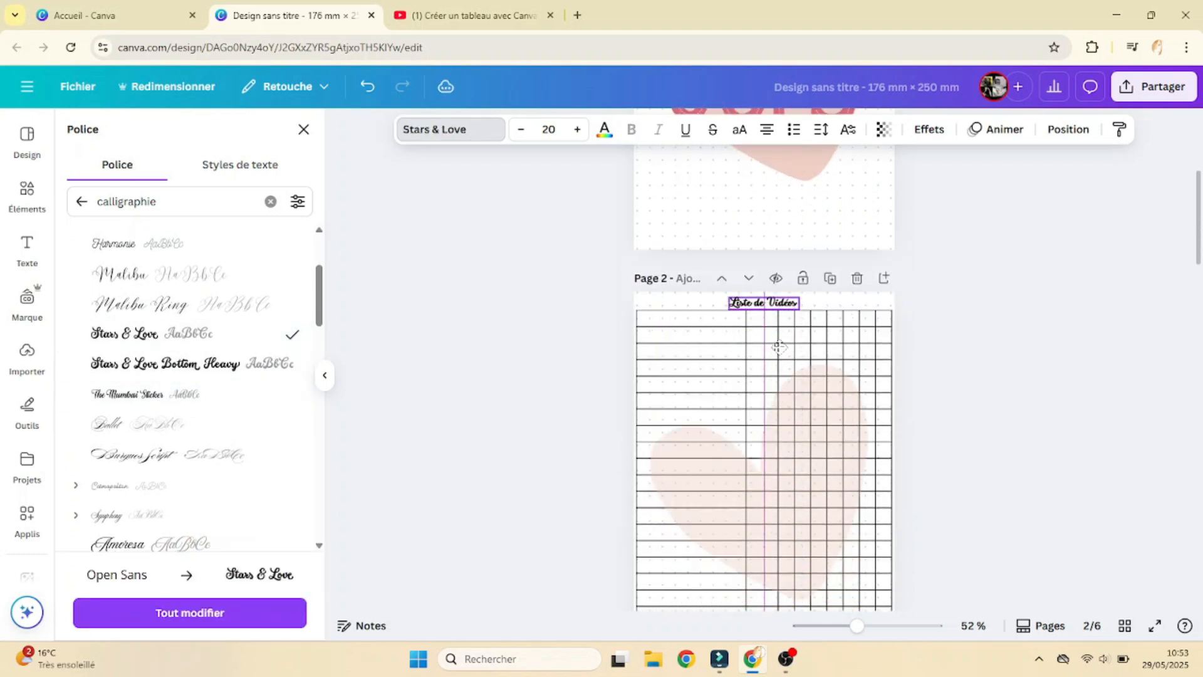
Color the "Liste de Vidéos" title with the dark pink from the document colors
click(324, 376)
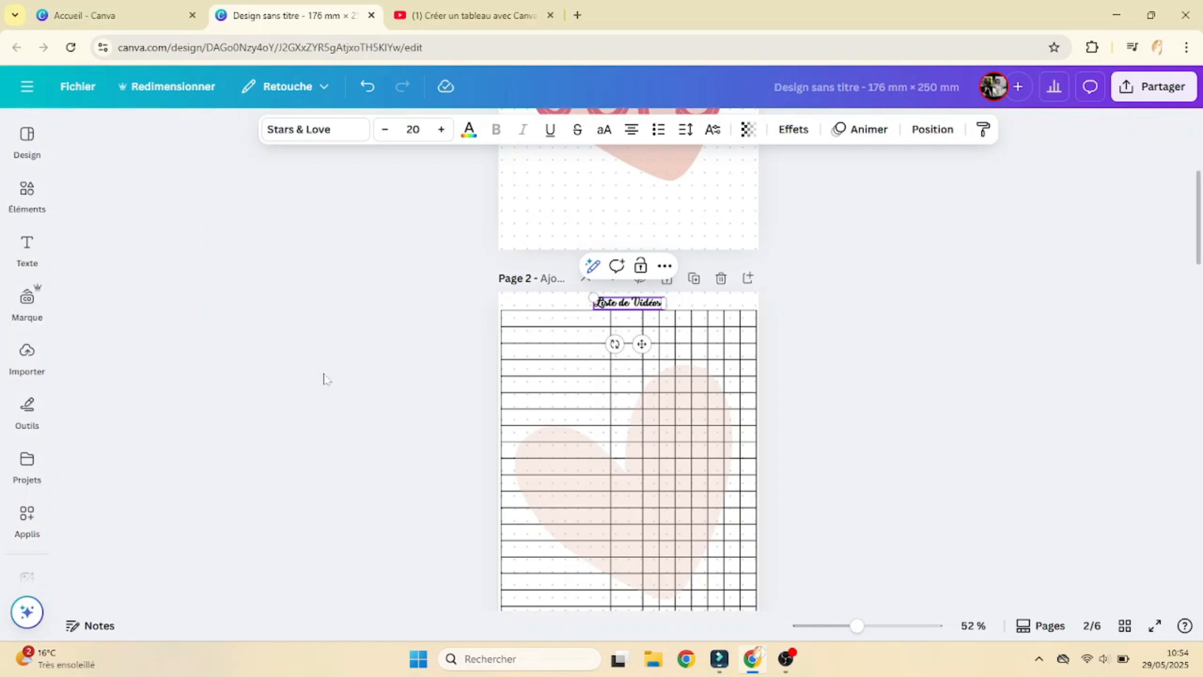
click(469, 130)
click(284, 285)
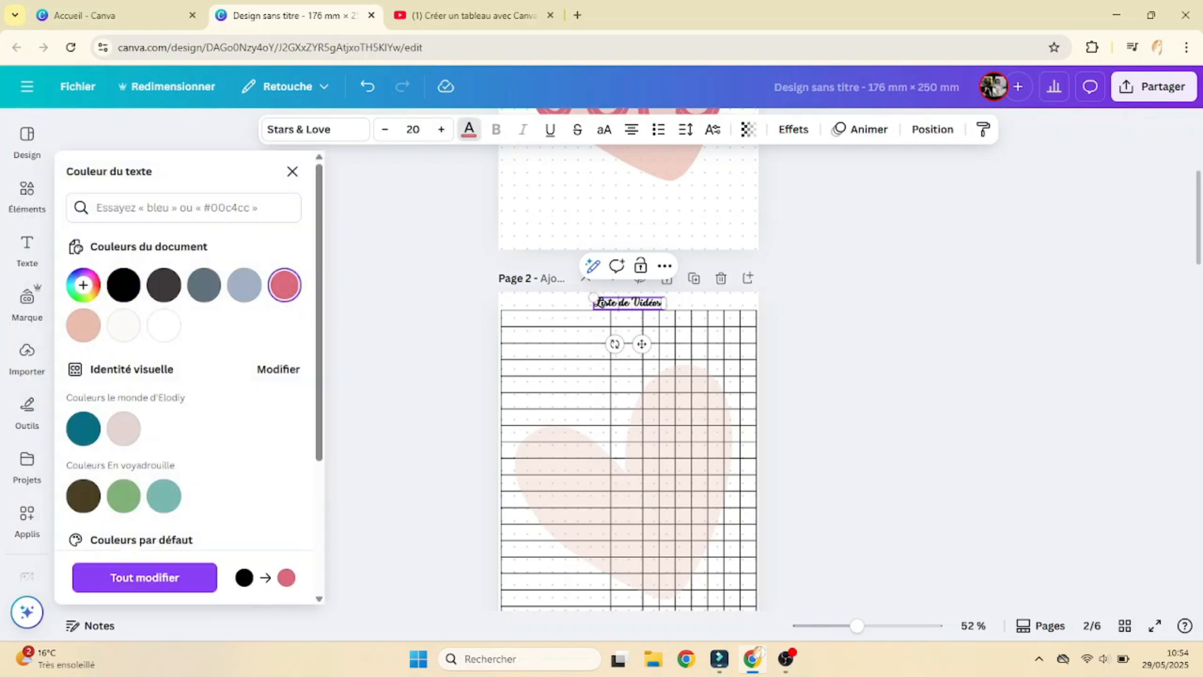
click(285, 286)
click(893, 363)
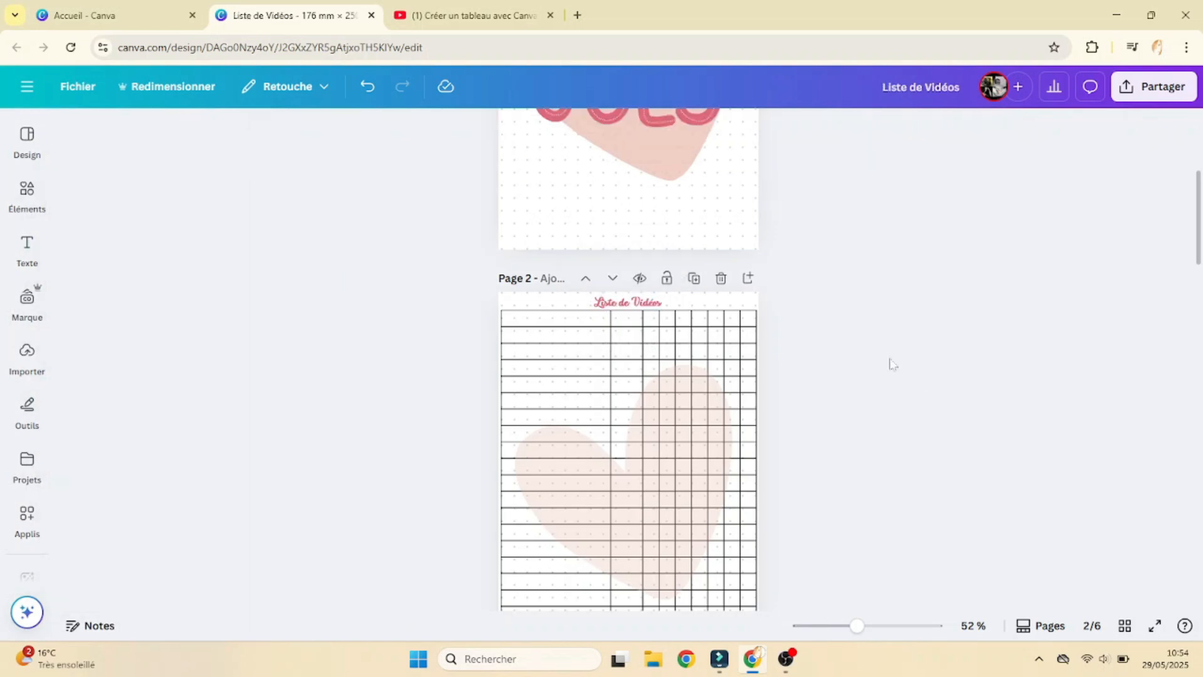
Insert the clipboard checklist illustration on page 3 and place it in the page's upper-left corner
scroll(892, 363, up, 5)
scroll(892, 363, down, 3)
scroll(892, 364, down, 7)
scroll(786, 407, down, 2)
click(733, 406)
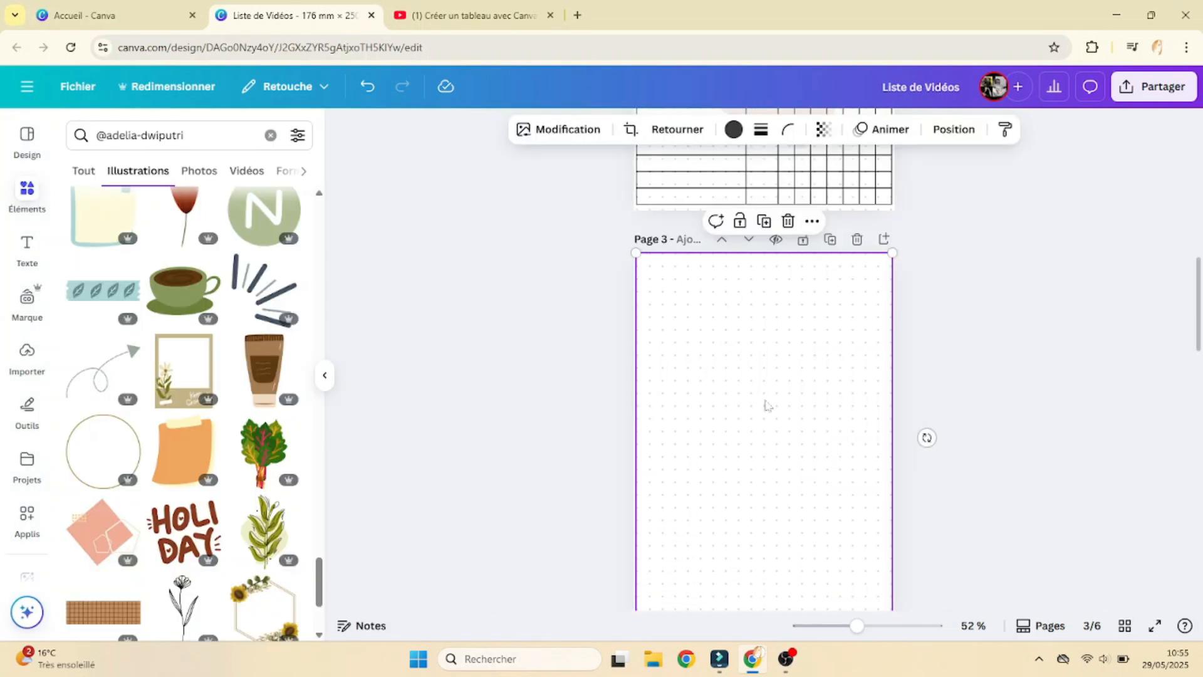
scroll(97, 407, down, 5)
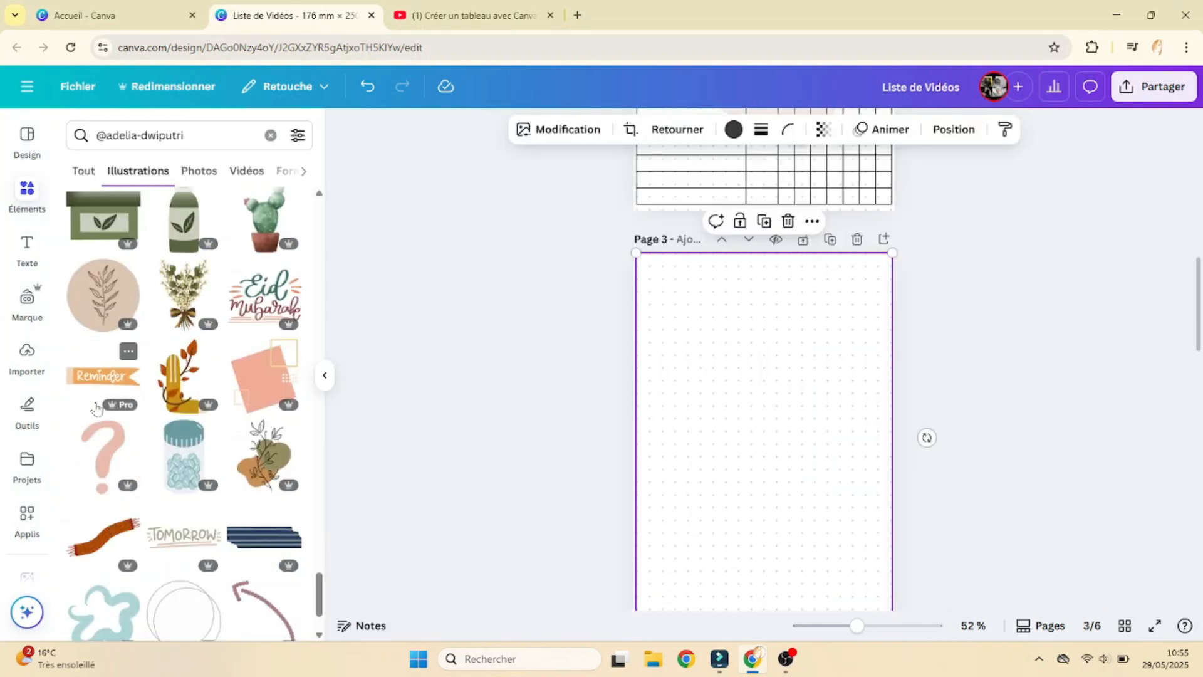
scroll(95, 409, down, 5)
scroll(90, 410, down, 4)
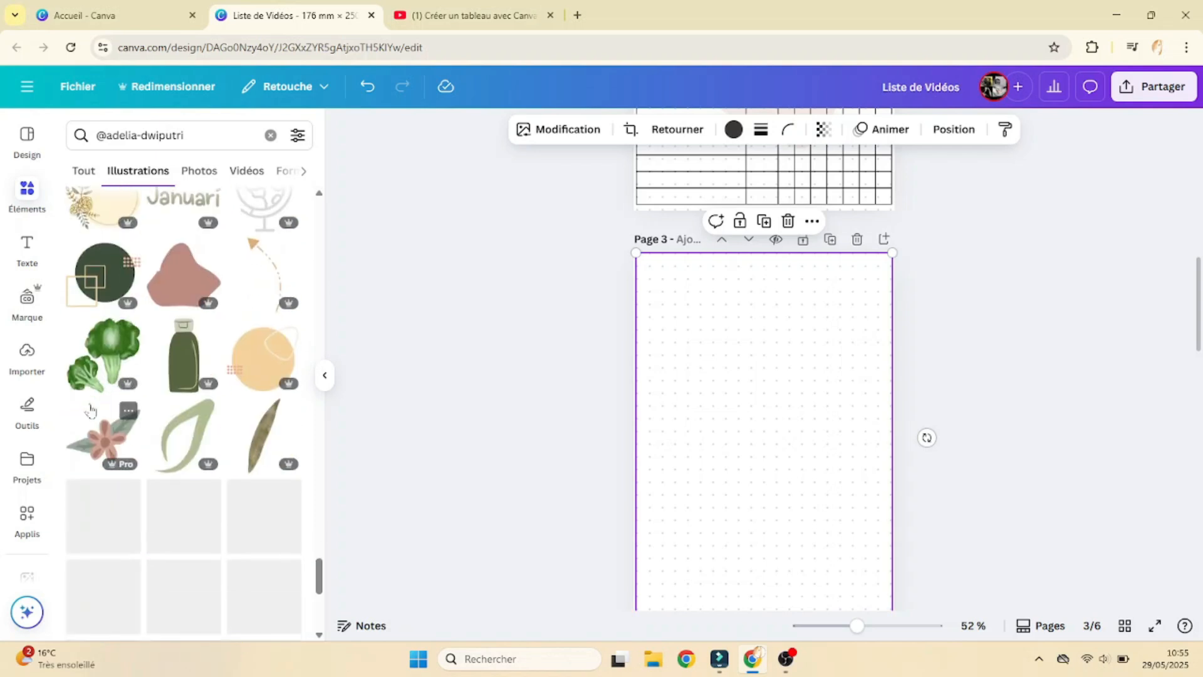
scroll(90, 411, up, 12)
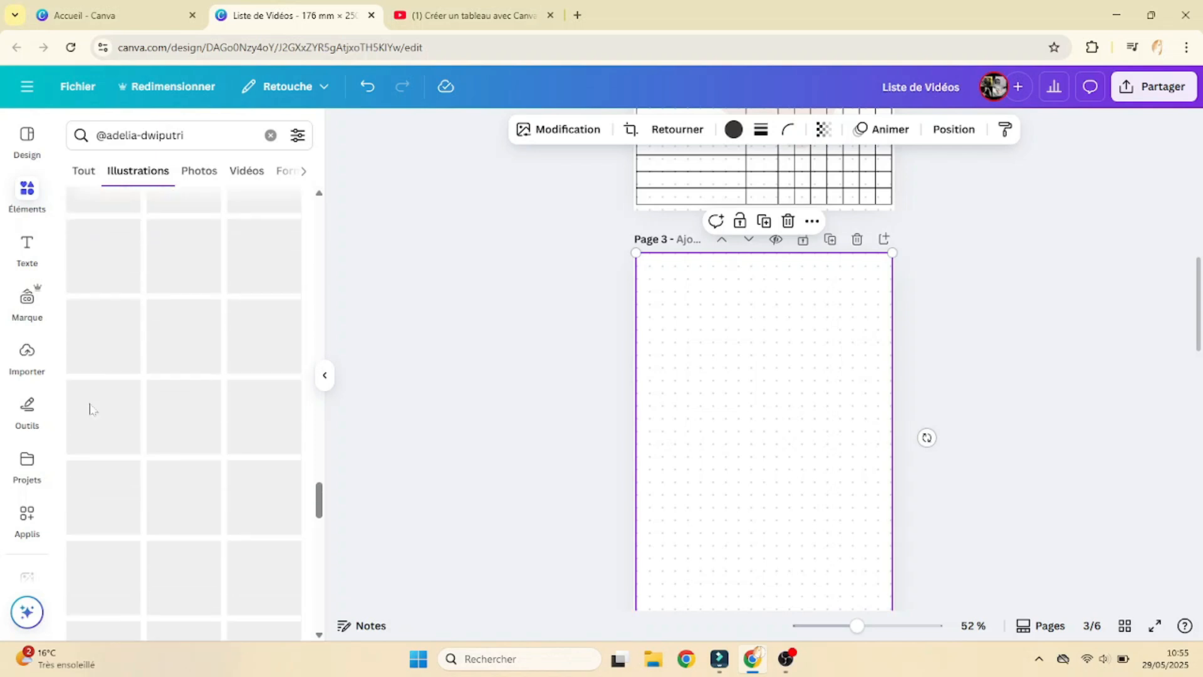
scroll(92, 409, down, 10)
scroll(200, 448, down, 7)
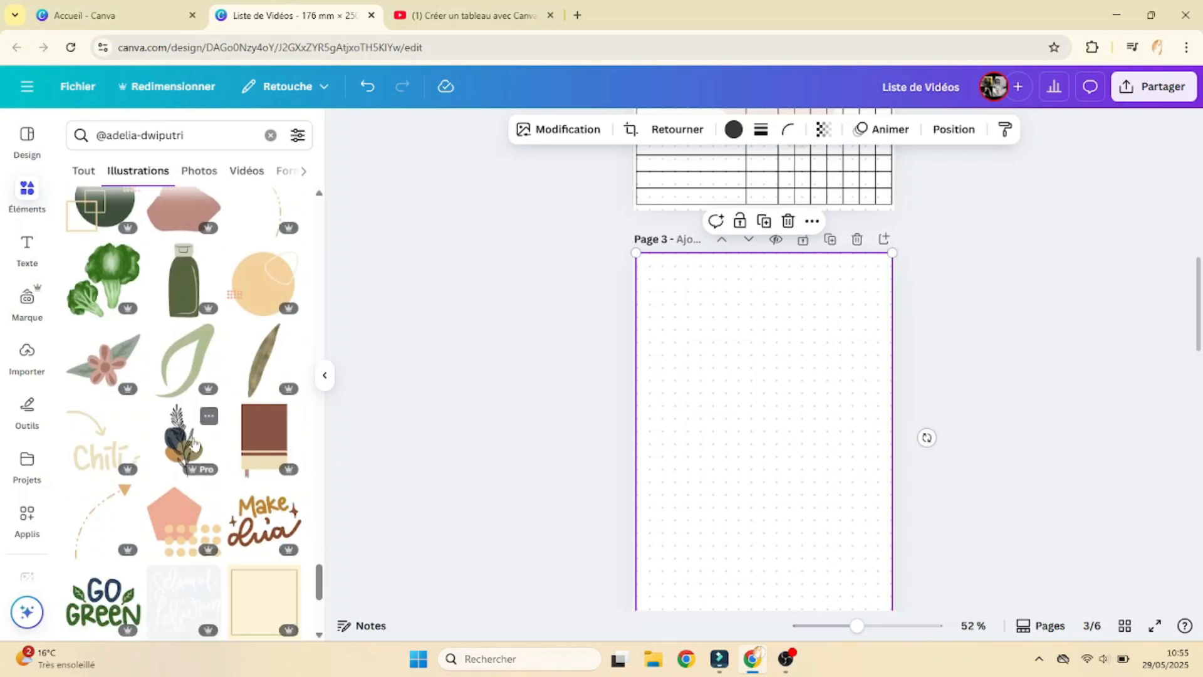
scroll(194, 442, down, 3)
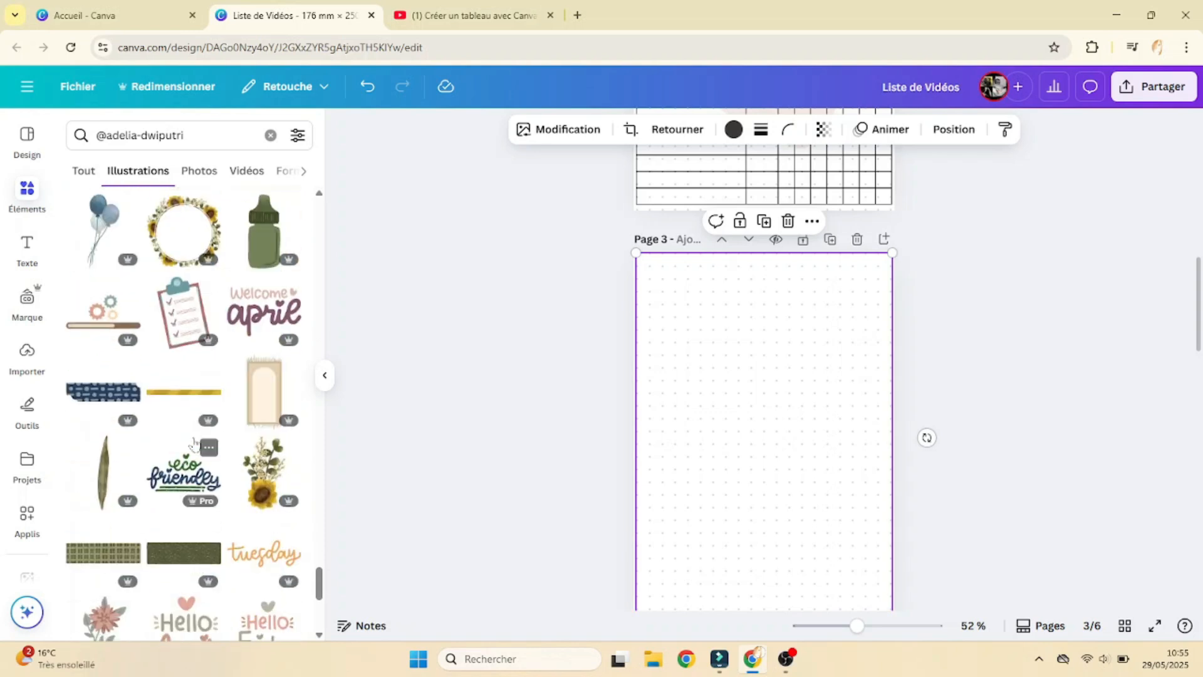
click(187, 325)
drag(761, 432, 698, 326)
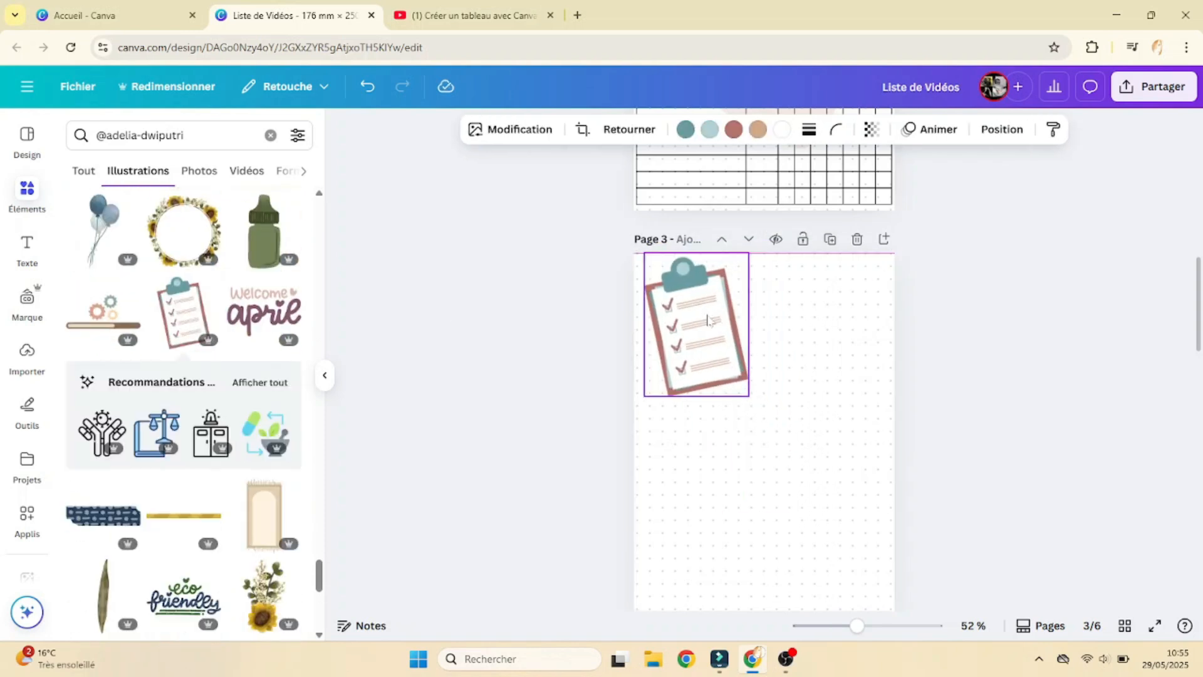
click(390, 313)
Add a text box reading "Notes" at font size 50 to page 3
click(27, 248)
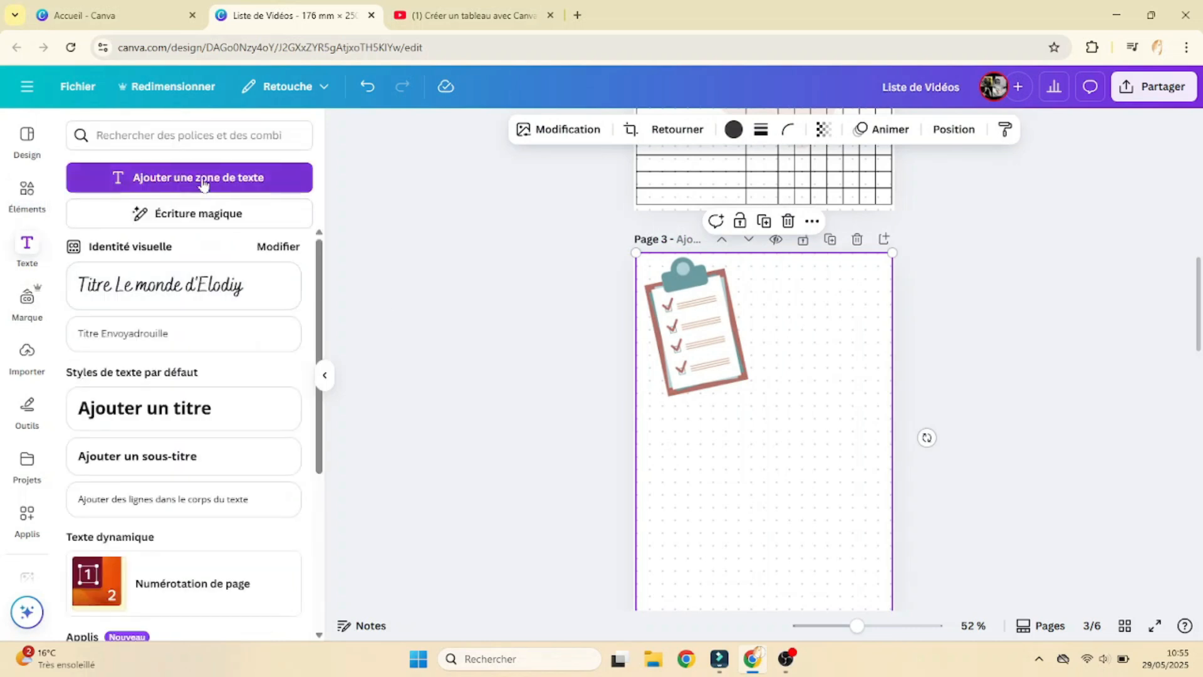
click(251, 178)
text(N°)
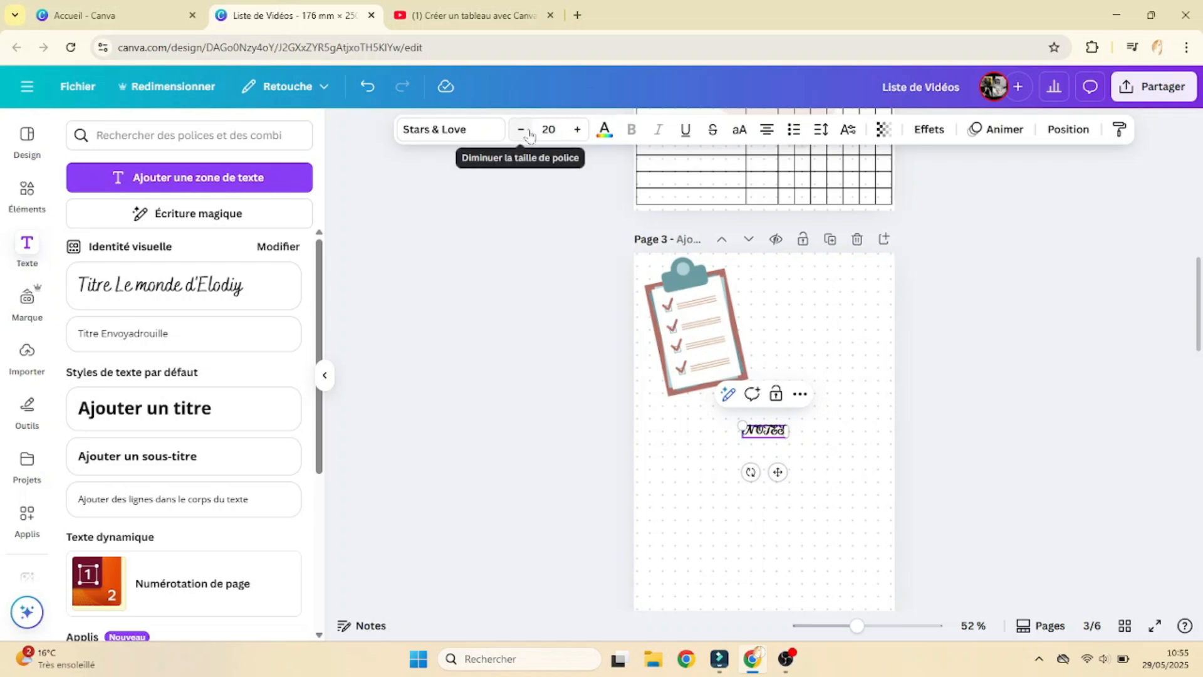
click(549, 130)
key(Return)
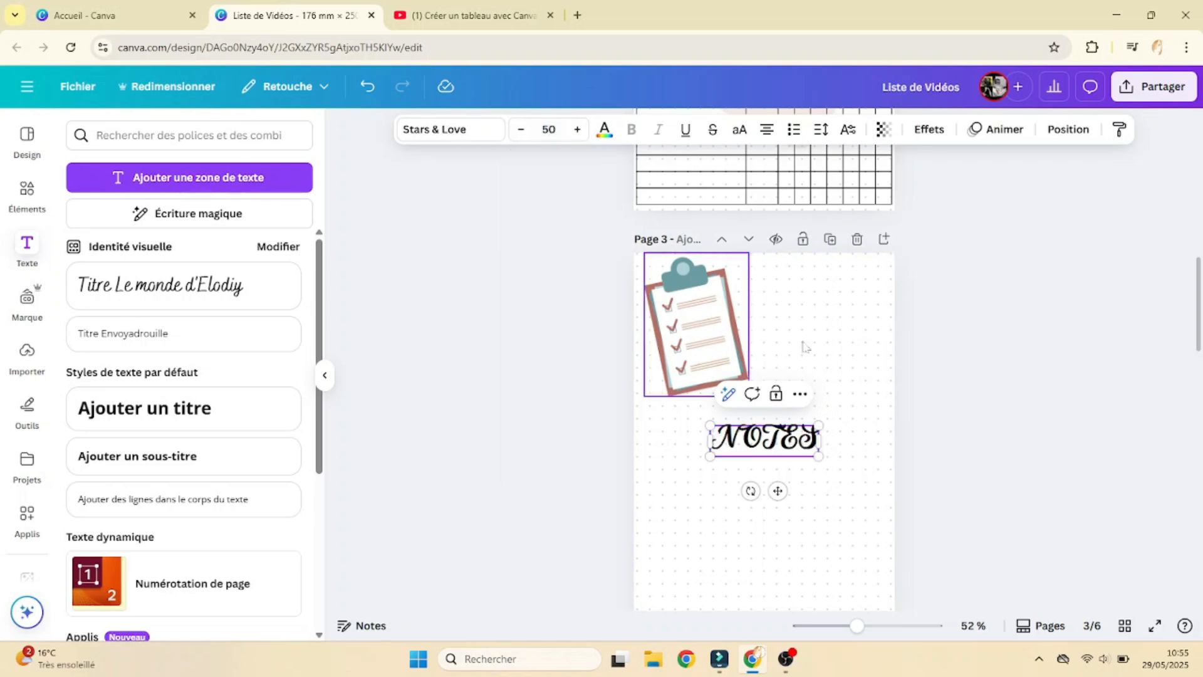
double_click(791, 437)
text(Notes)
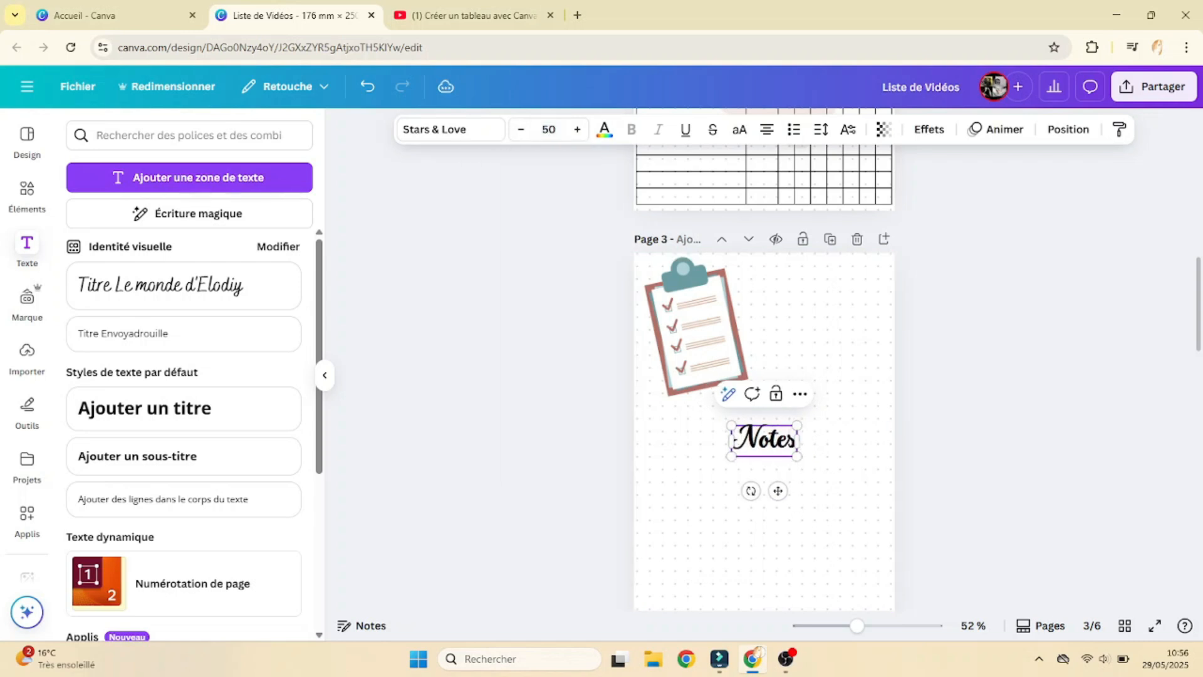
Color the "Notes" title with the dark pink from the document colors and move it beside the clipboard illustration on page 3
click(604, 129)
click(205, 283)
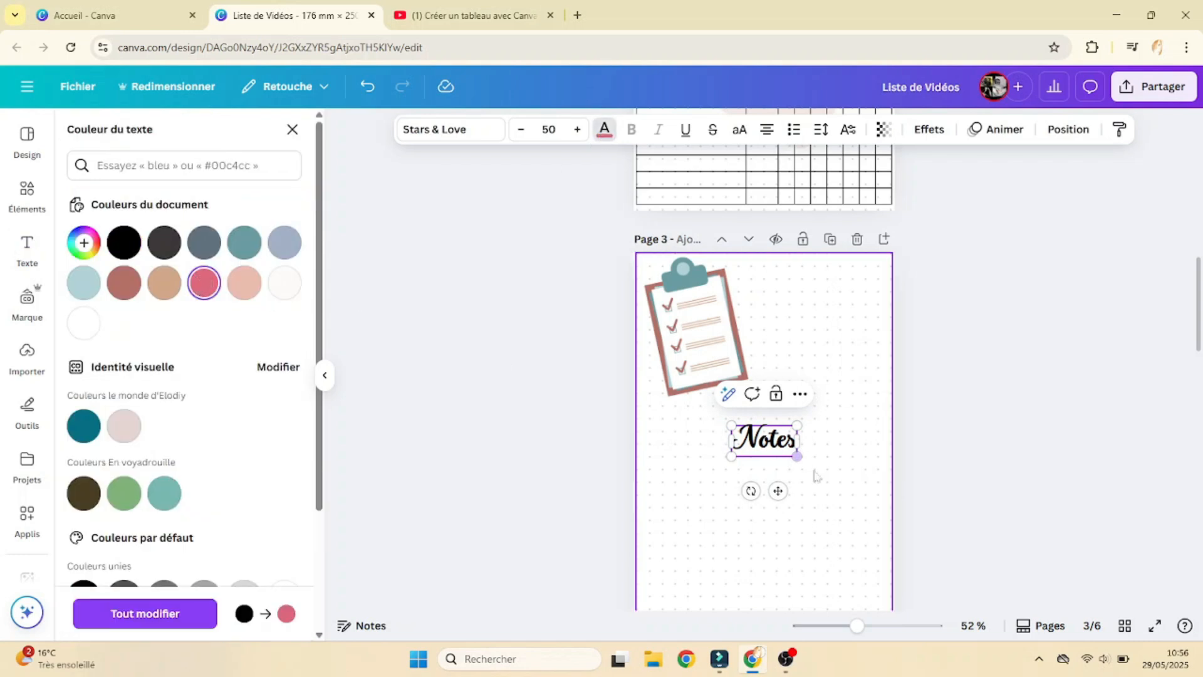
key(ctrl+a)
click(214, 285)
drag(779, 491, 812, 352)
click(818, 417)
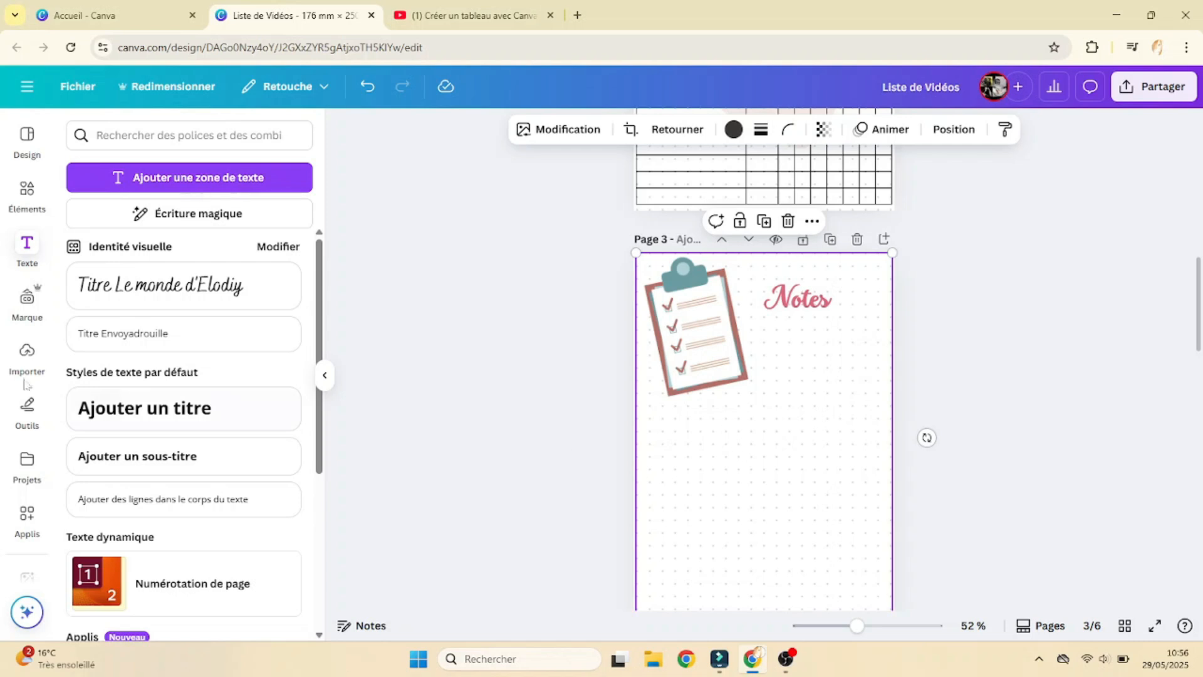
Search the illustrations for "washi tape" and browse to the tape decorated with green leaves
click(27, 191)
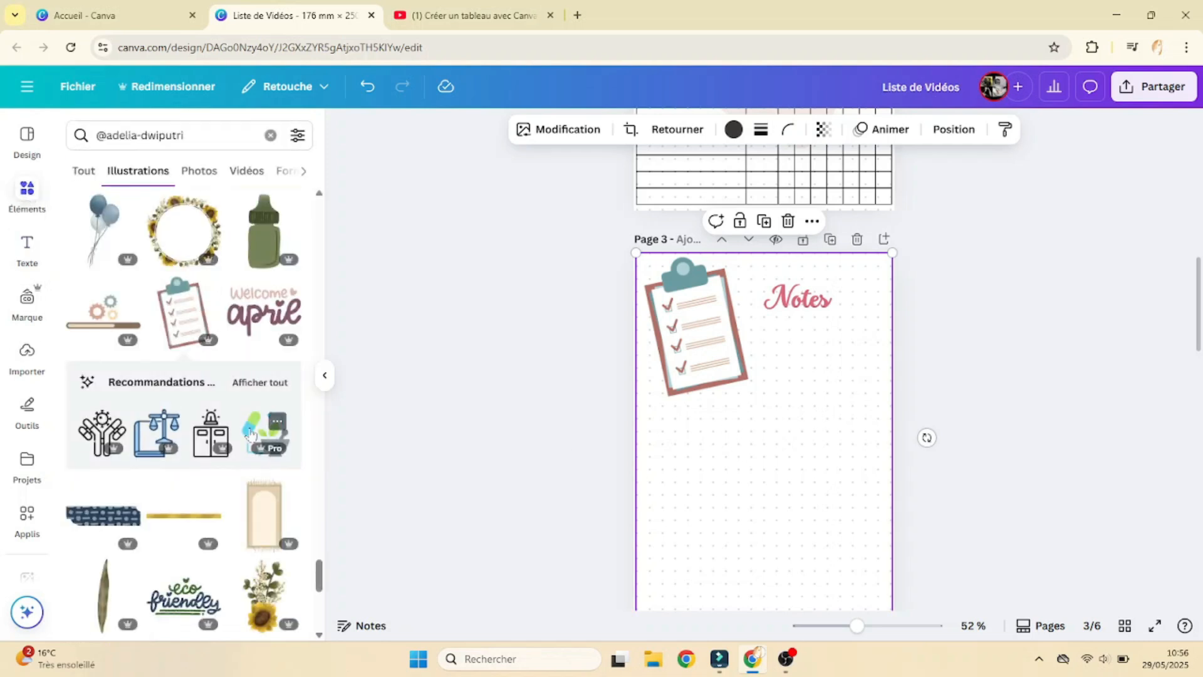
scroll(250, 432, down, 4)
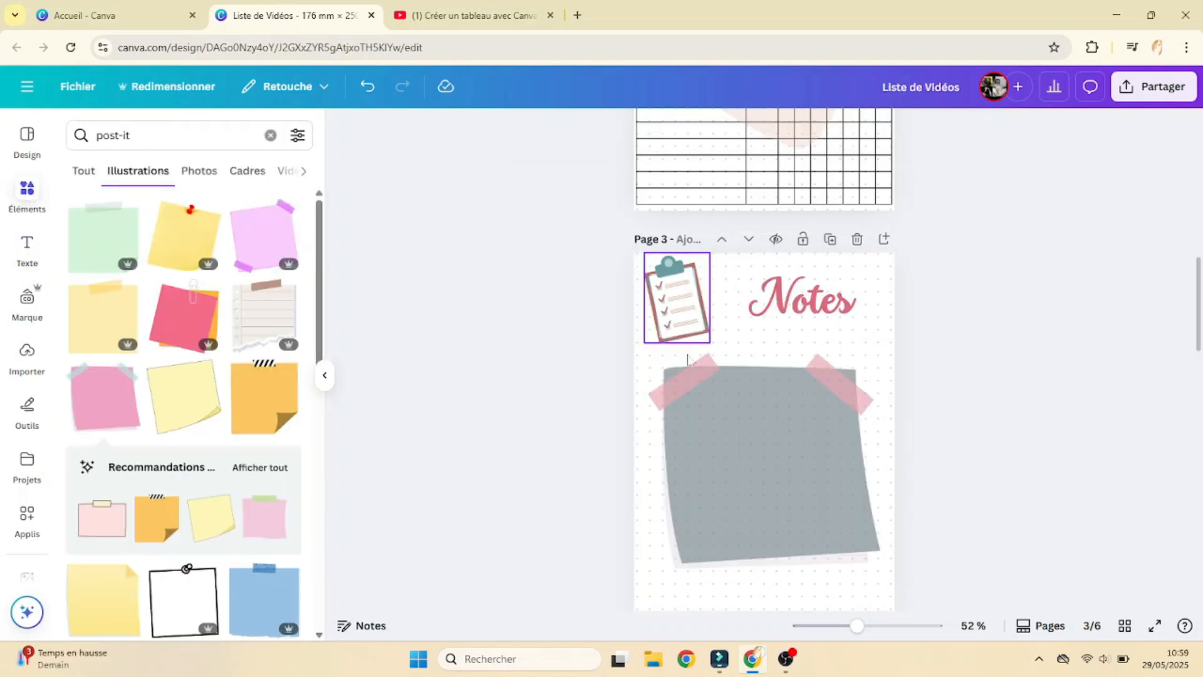
click(176, 135)
text(washi tape)
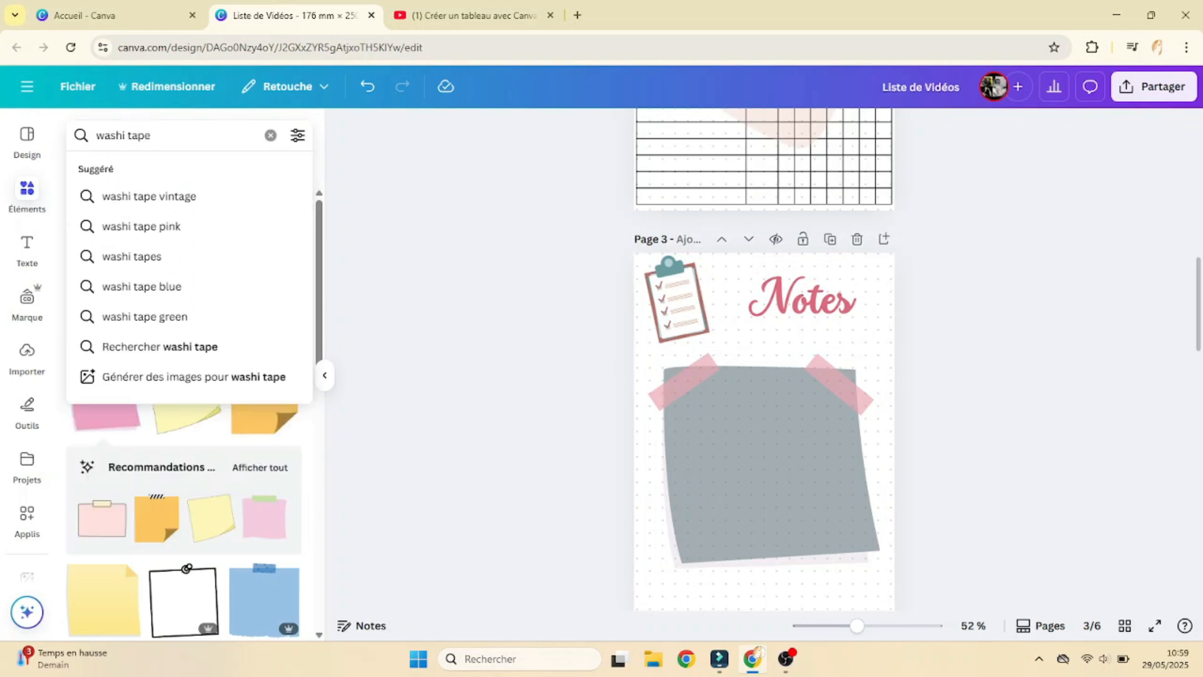
key(Return)
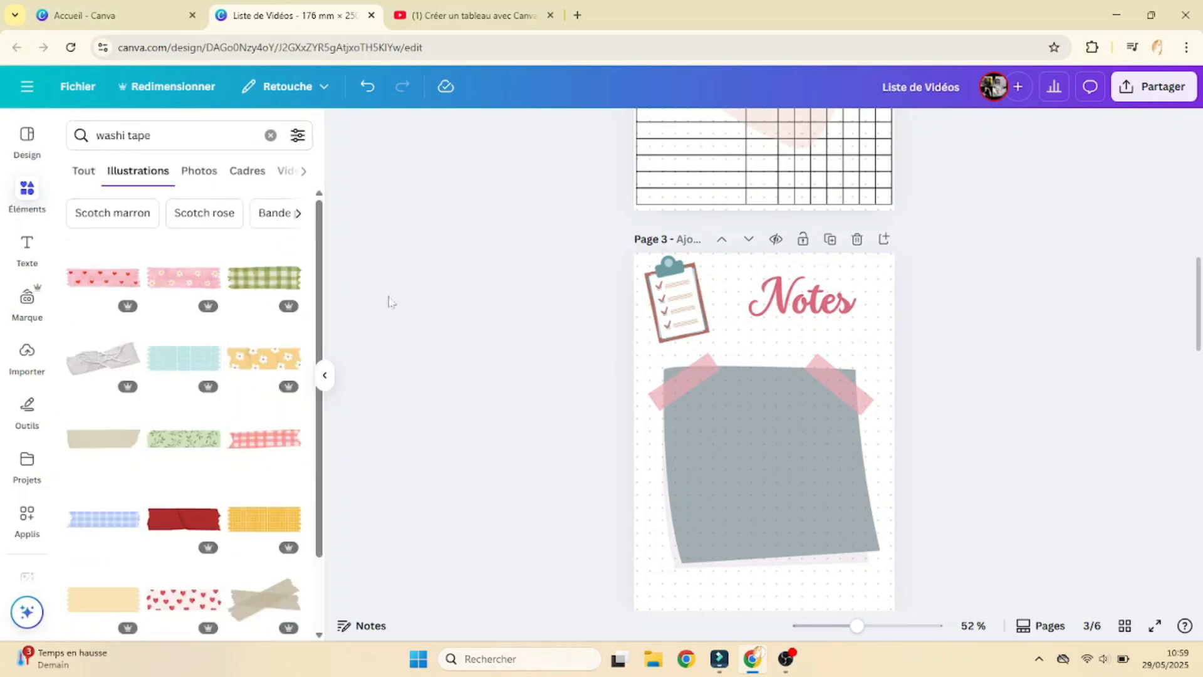
scroll(232, 388, down, 5)
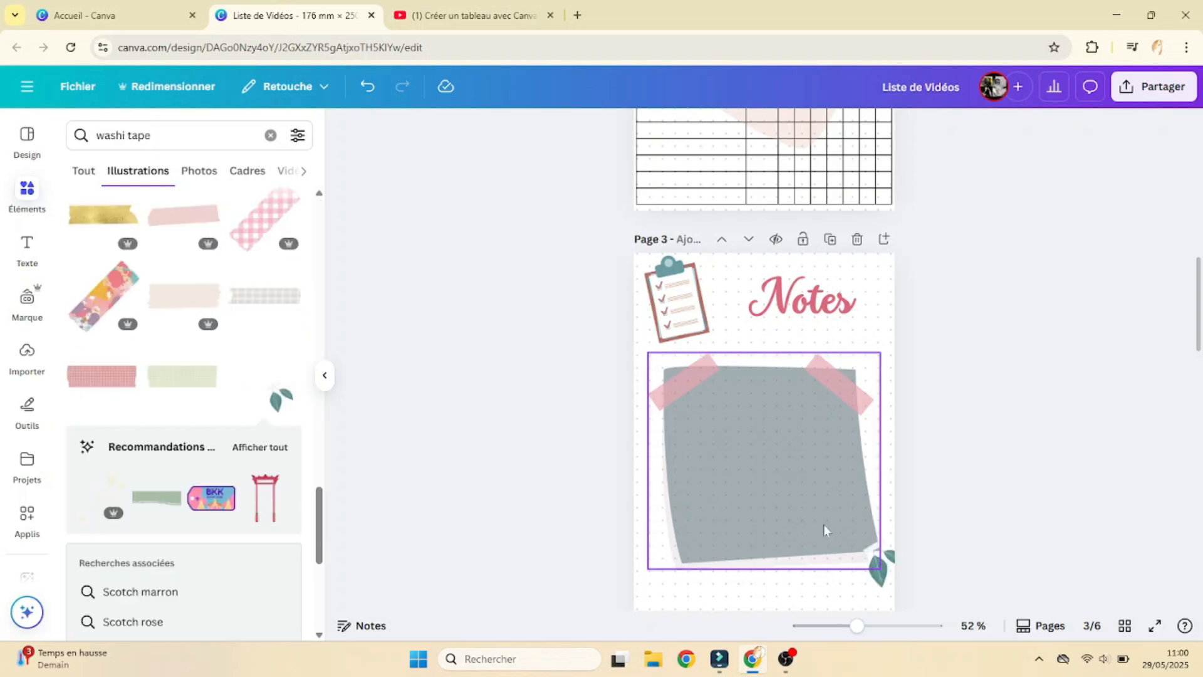
Insert another leaf tape, flipped horizontally, at the sticky note's lower-left corner and nudge the existing one onto the lower-right corner
click(283, 401)
click(641, 129)
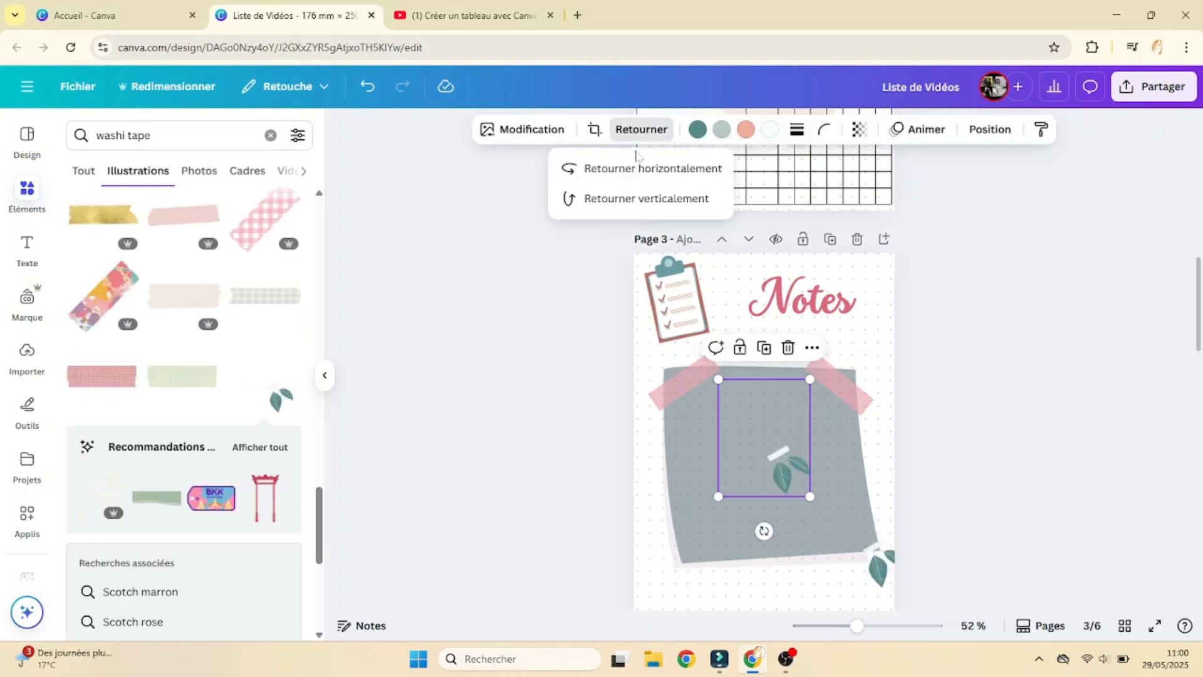
click(645, 198)
click(652, 168)
click(665, 198)
drag(796, 461, 736, 565)
click(996, 509)
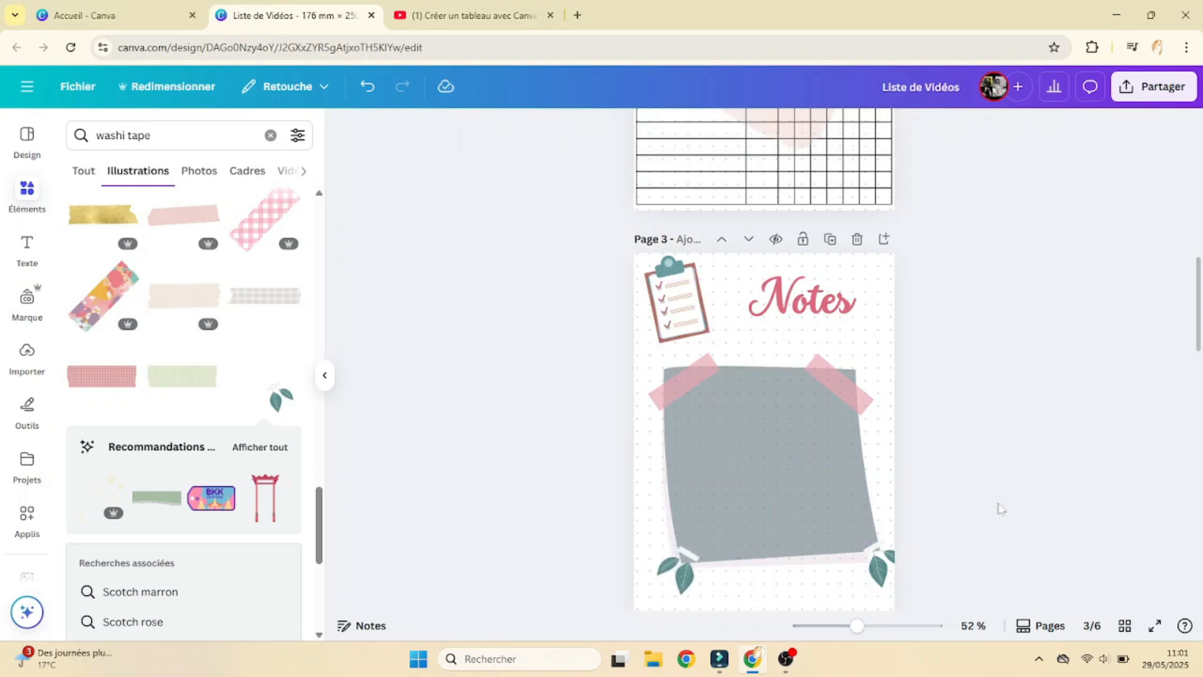
mouse_move(863, 572)
mouse_down()
mouse_move(855, 579)
mouse_move(871, 563)
mouse_up()
click(1023, 534)
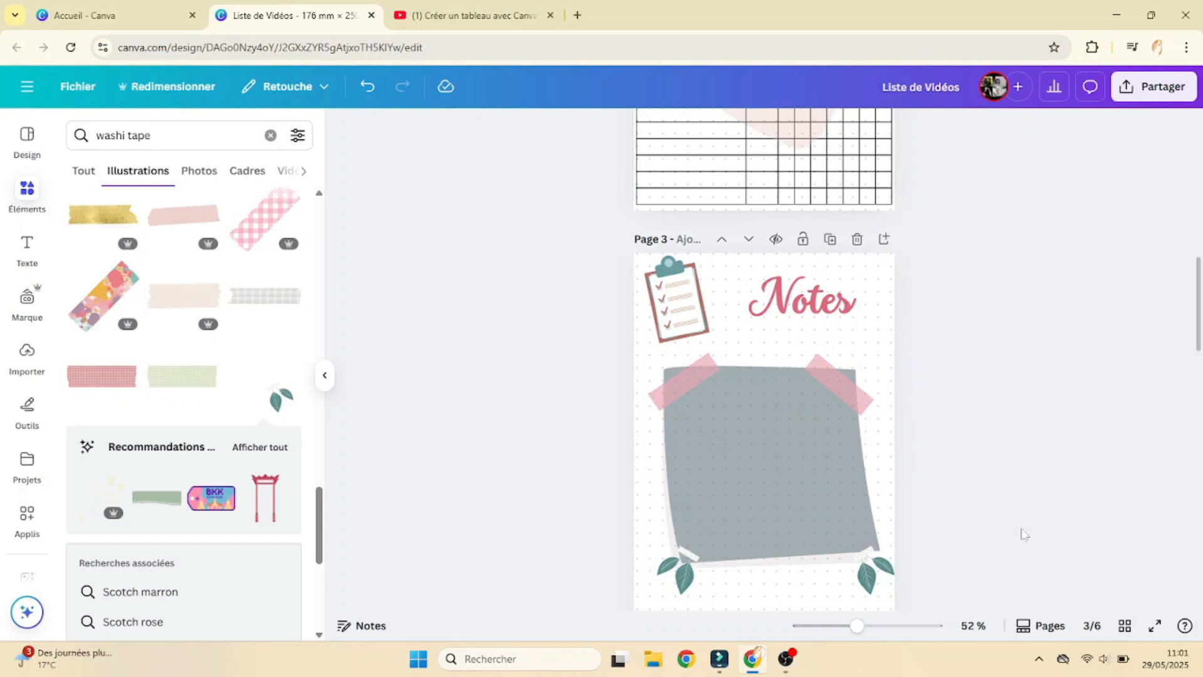
Delete the pages after page 4 and duplicate page 4 with its table
scroll(1023, 533, down, 8)
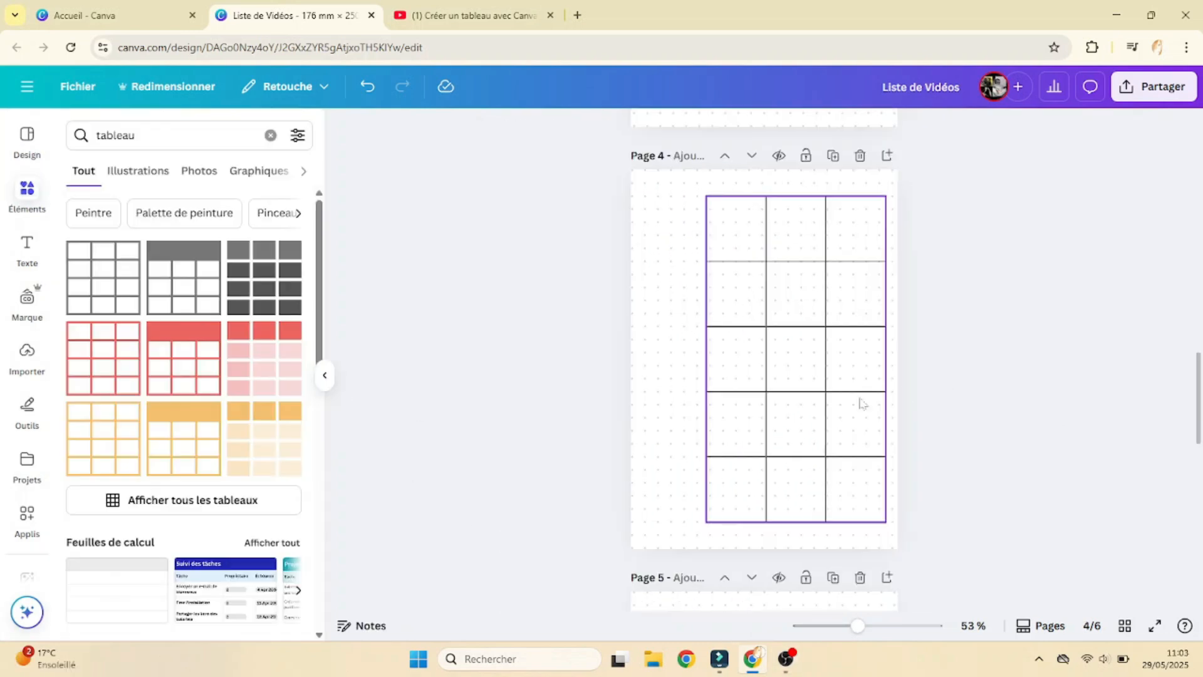
click(860, 578)
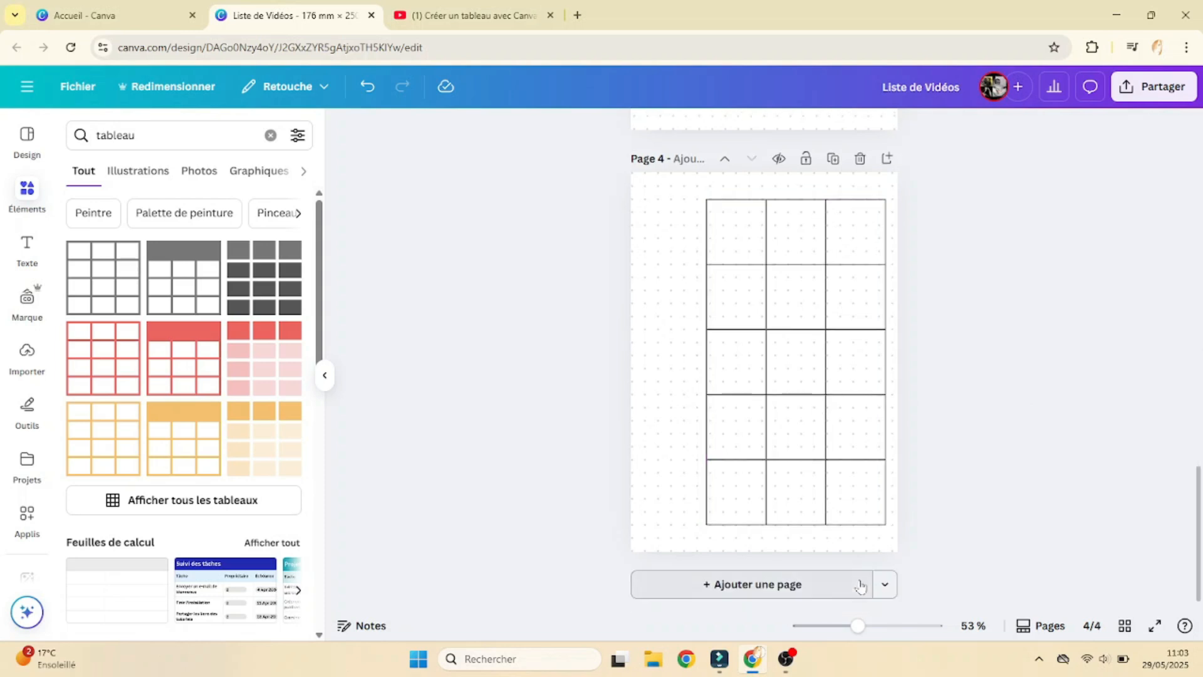
click(835, 159)
Add a fourth column to the table on page 5
click(762, 338)
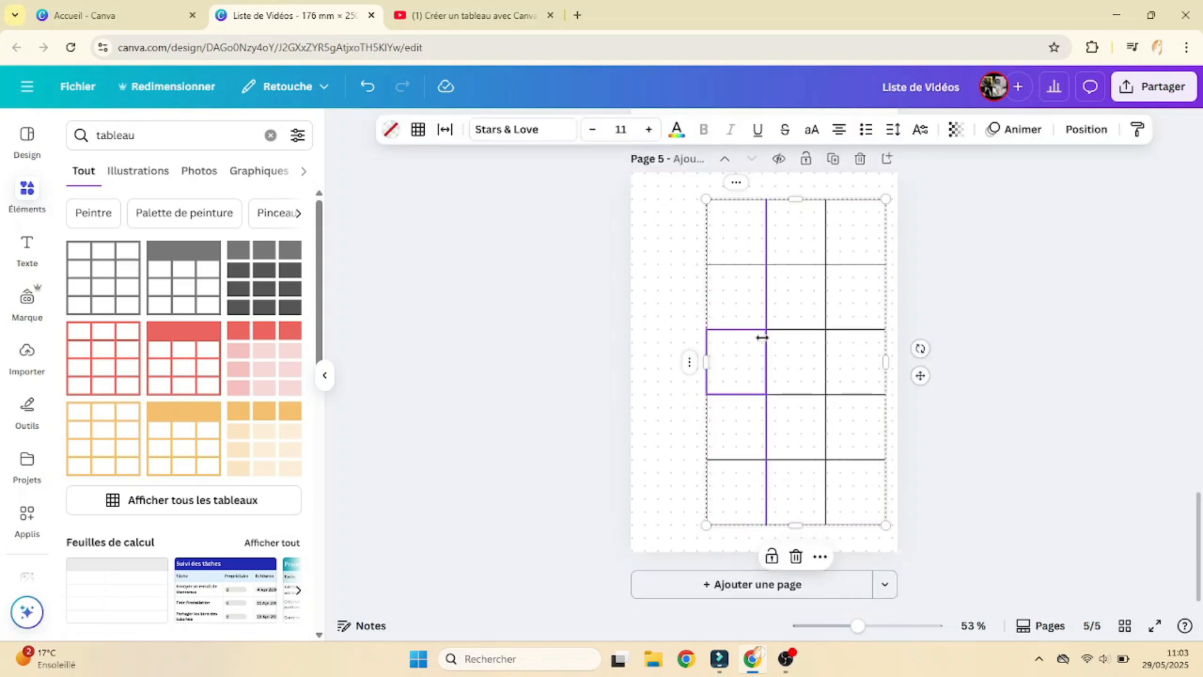
click(737, 183)
click(811, 290)
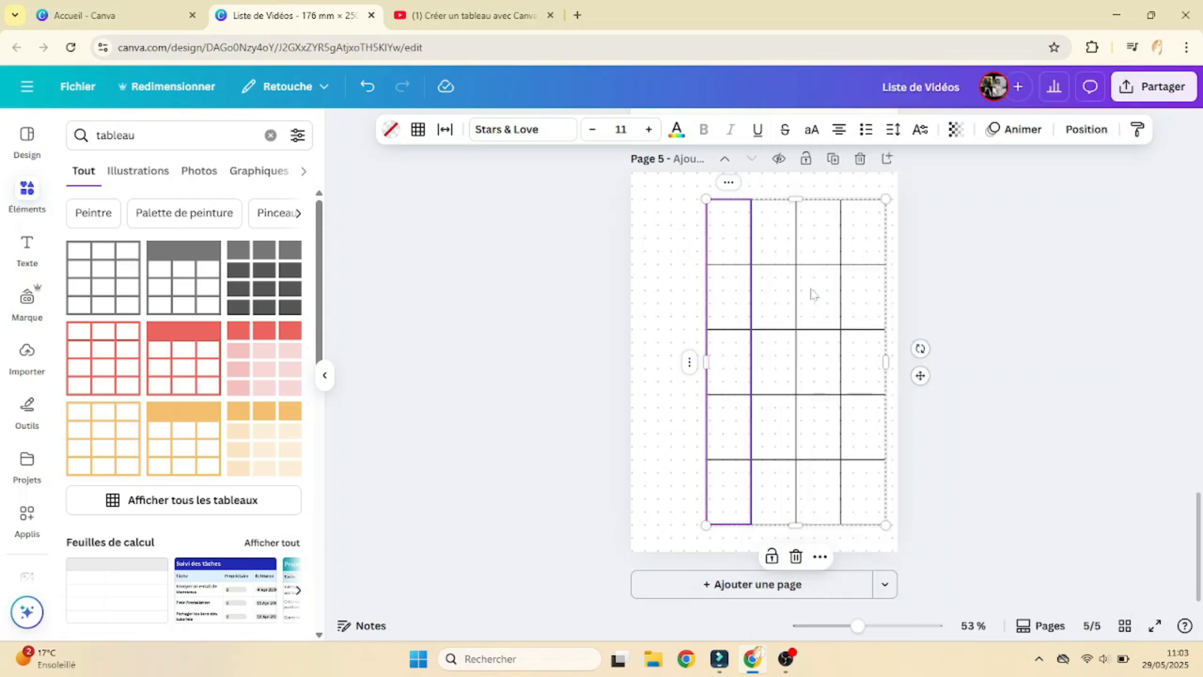
scroll(793, 258, up, 5)
scroll(760, 271, down, 3)
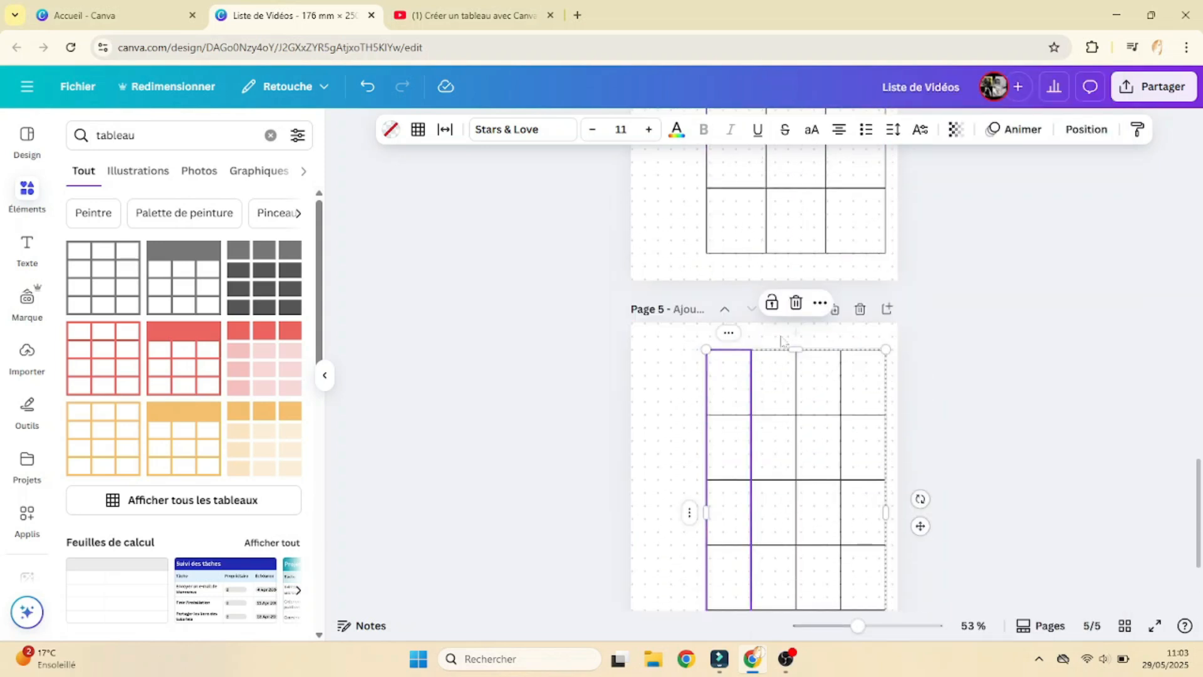
Widen the page 5 table toward the page's left edge and make its four columns equally wide
scroll(686, 435, down, 3)
drag(707, 362, 658, 363)
drag(751, 358, 729, 358)
click(796, 357)
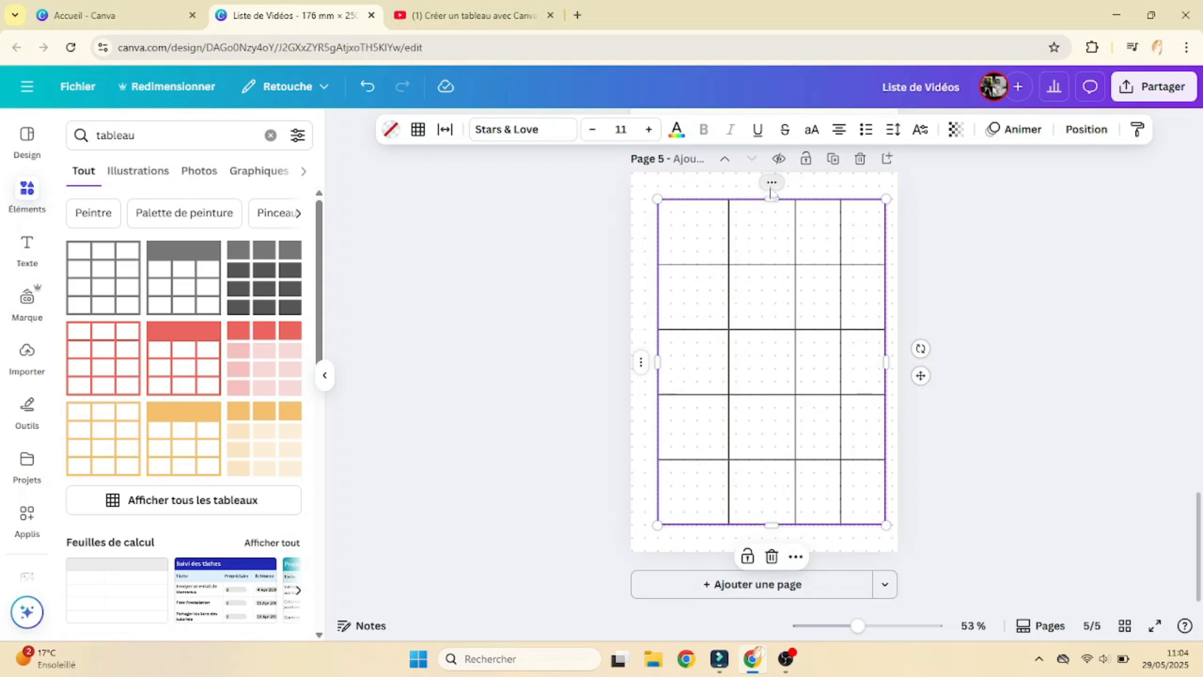
click(772, 183)
click(845, 355)
right_click(704, 341)
click(714, 349)
click(995, 364)
Copy the "hello JULY" illustration from page 1 and paste it onto page 4
scroll(995, 364, up, 5)
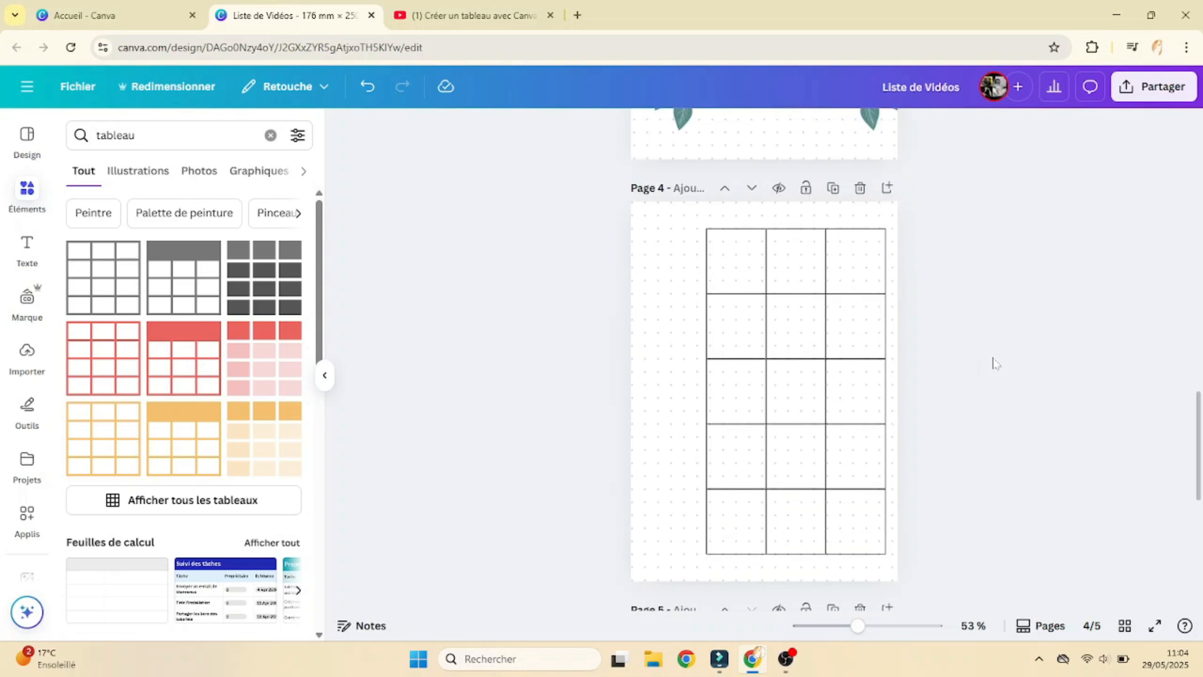
scroll(995, 364, up, 15)
click(746, 271)
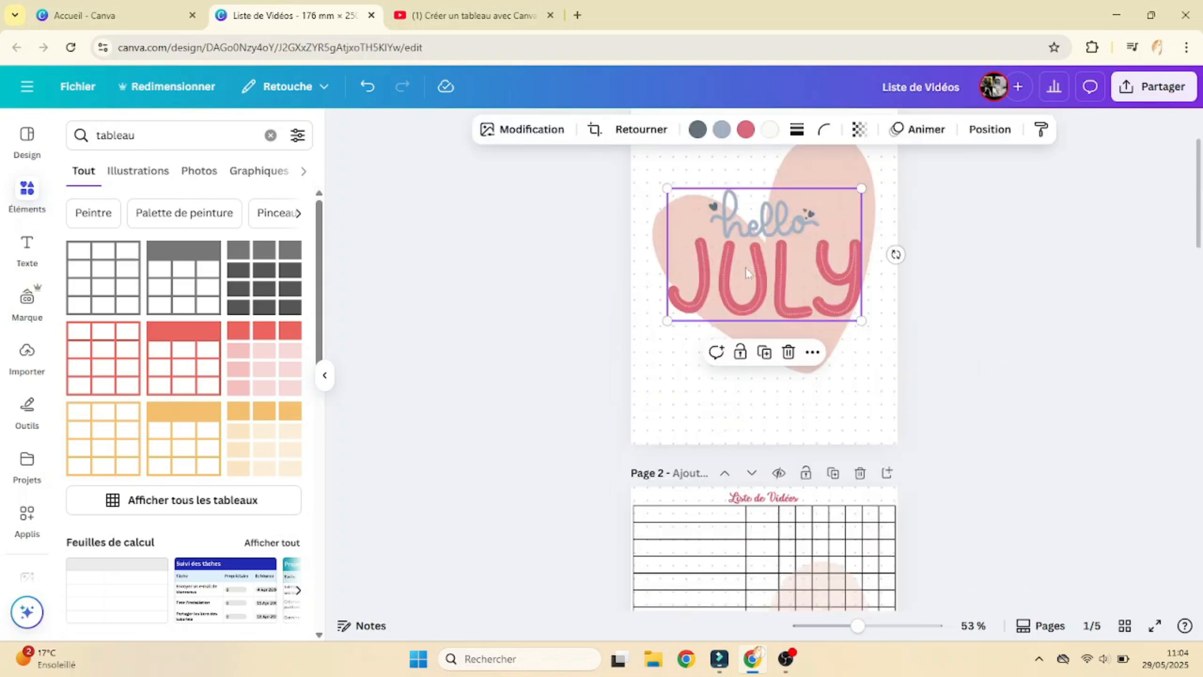
scroll(781, 331, down, 15)
scroll(684, 368, up, 3)
click(684, 368)
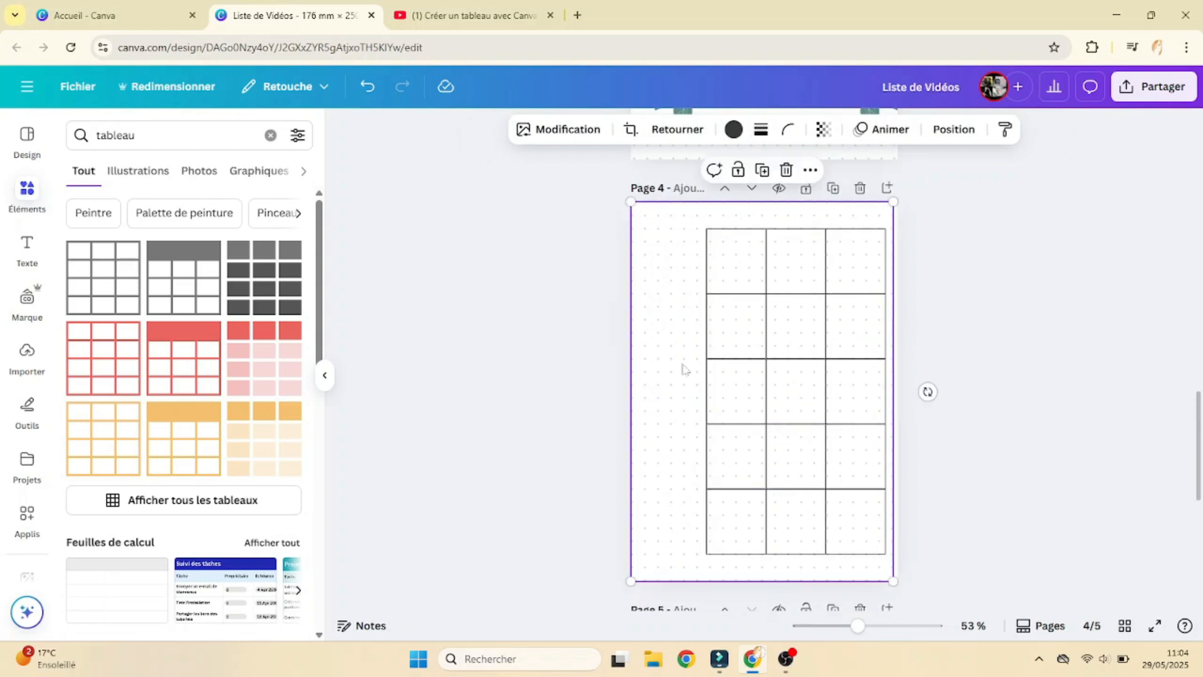
key(ctrl+v)
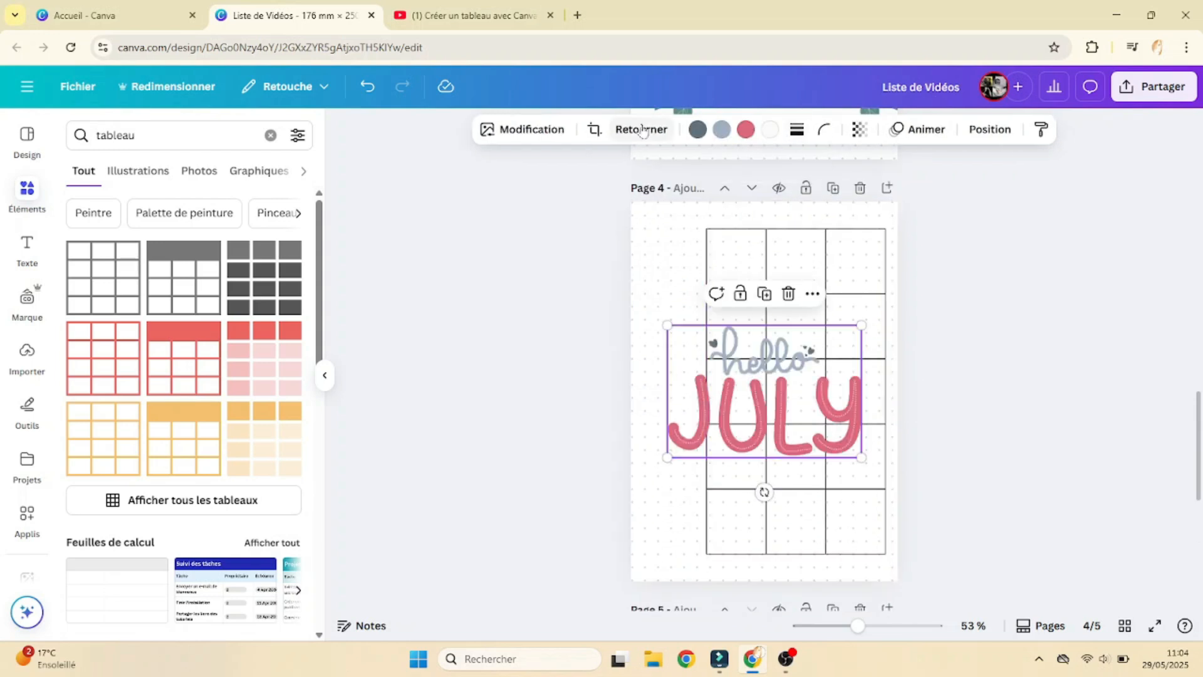
Shrink the "hello JULY" illustration, rotate it 90° counterclockwise and place it midway down the margin beside the page 4 table
drag(764, 492, 865, 391)
drag(788, 410, 722, 408)
drag(761, 483, 695, 317)
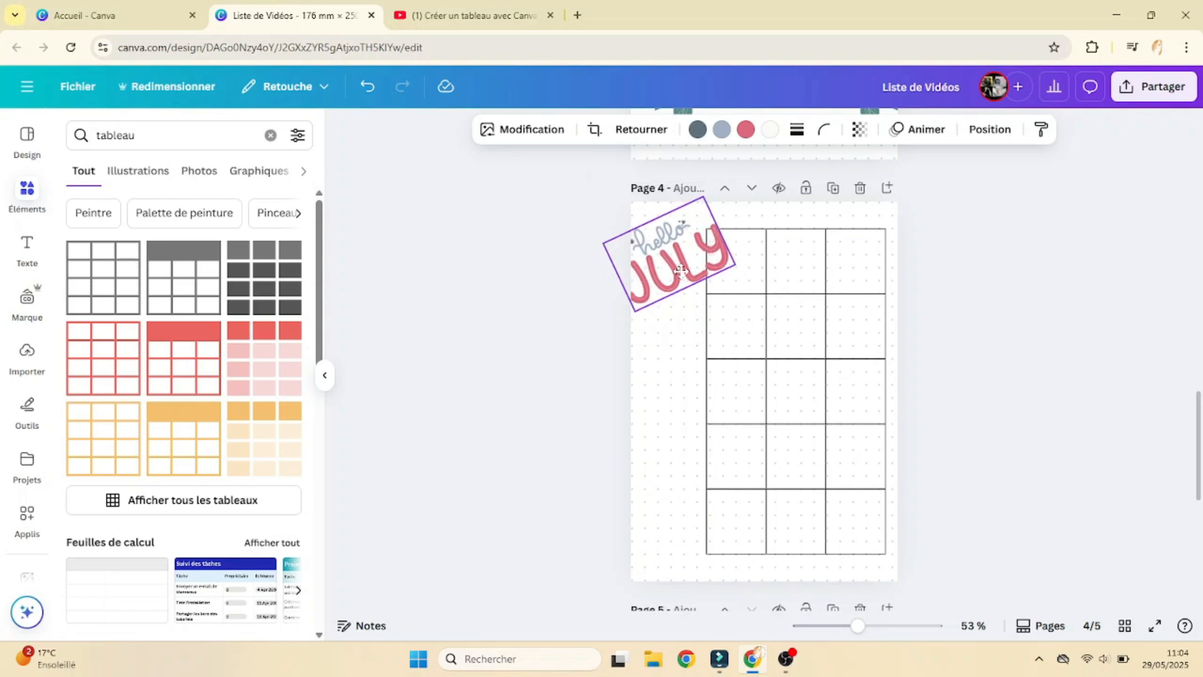
drag(681, 271, 713, 290)
drag(777, 216, 768, 253)
drag(695, 263, 669, 409)
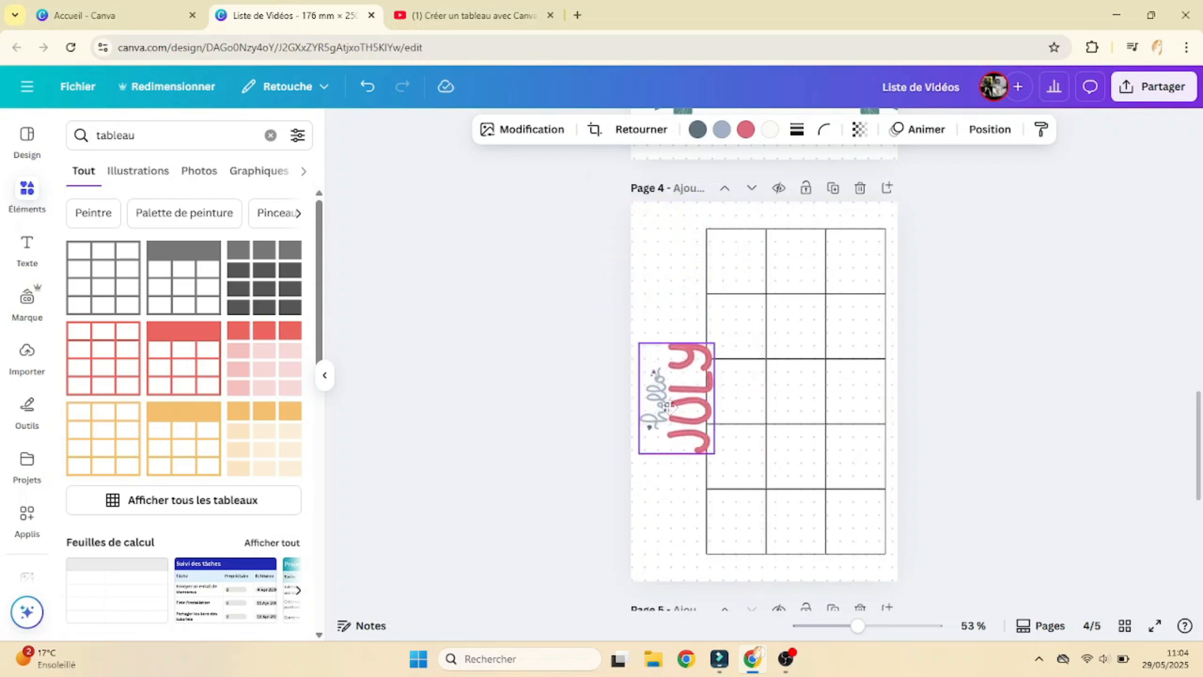
click(1012, 384)
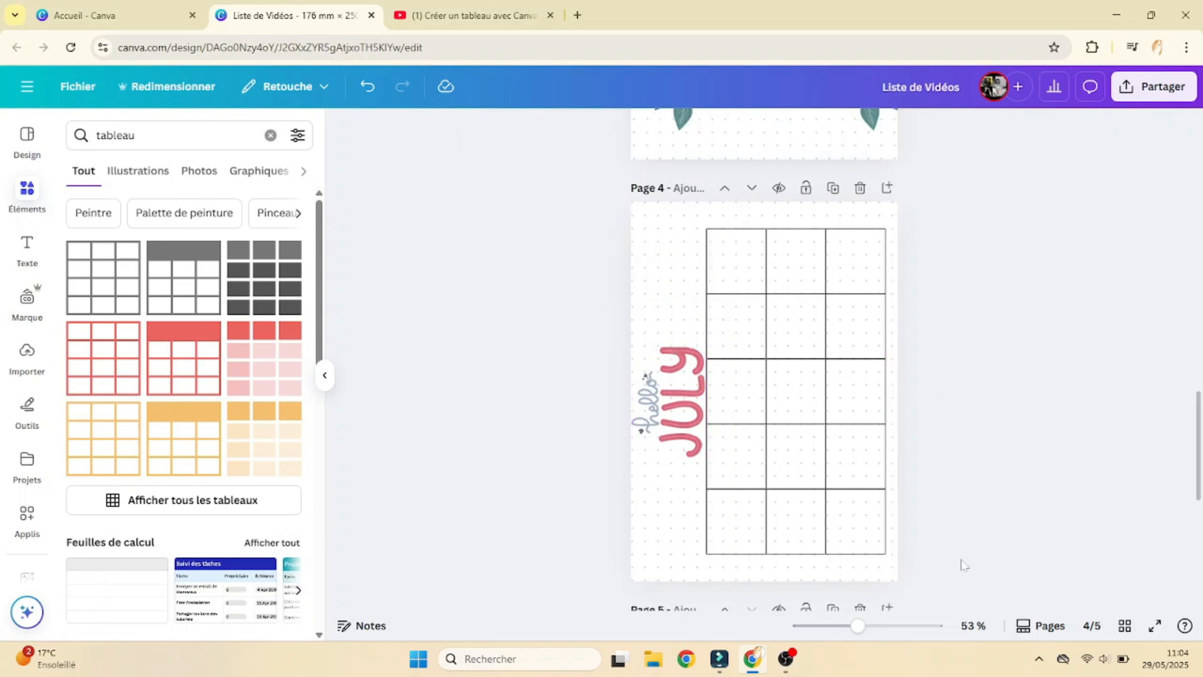
Reuse the recent element search "rsovinaaa dividers" and show all its illustrations
scroll(962, 564, down, 6)
scroll(962, 564, up, 7)
click(648, 486)
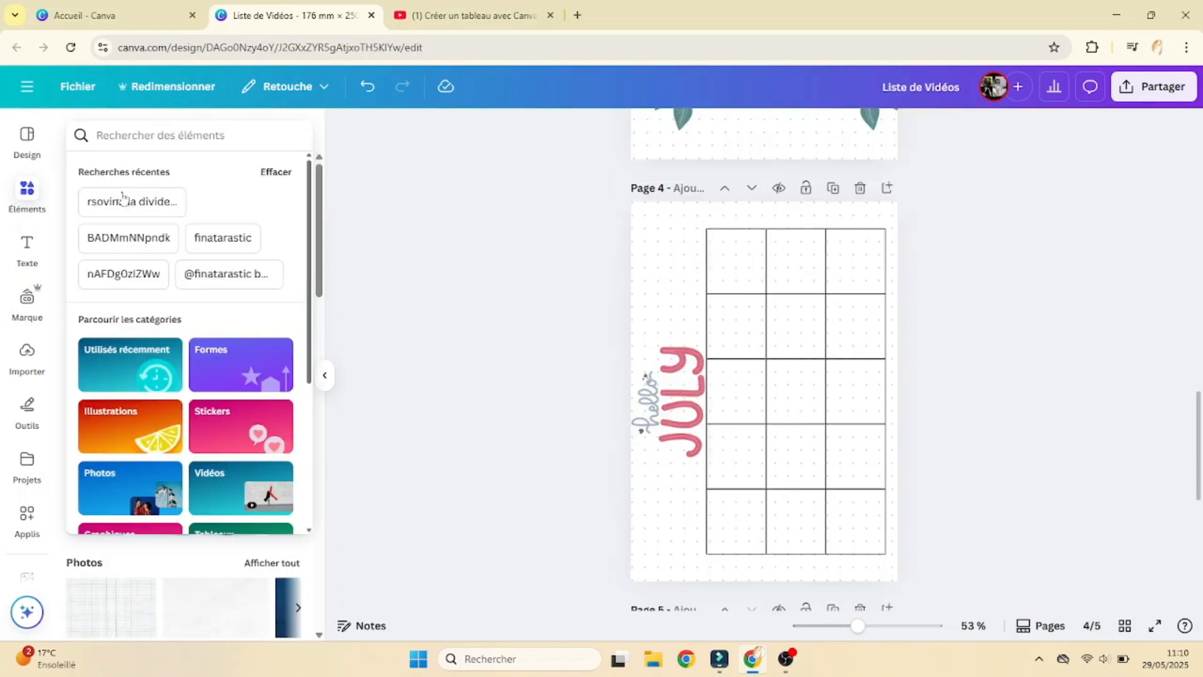
click(123, 201)
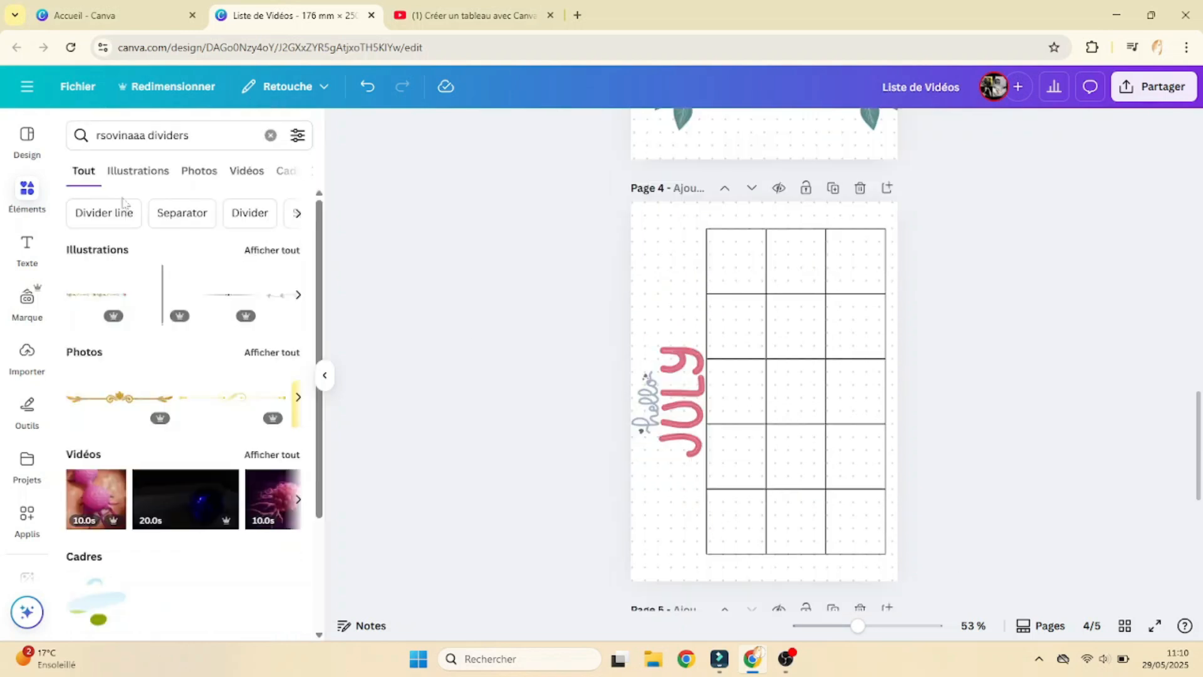
click(283, 254)
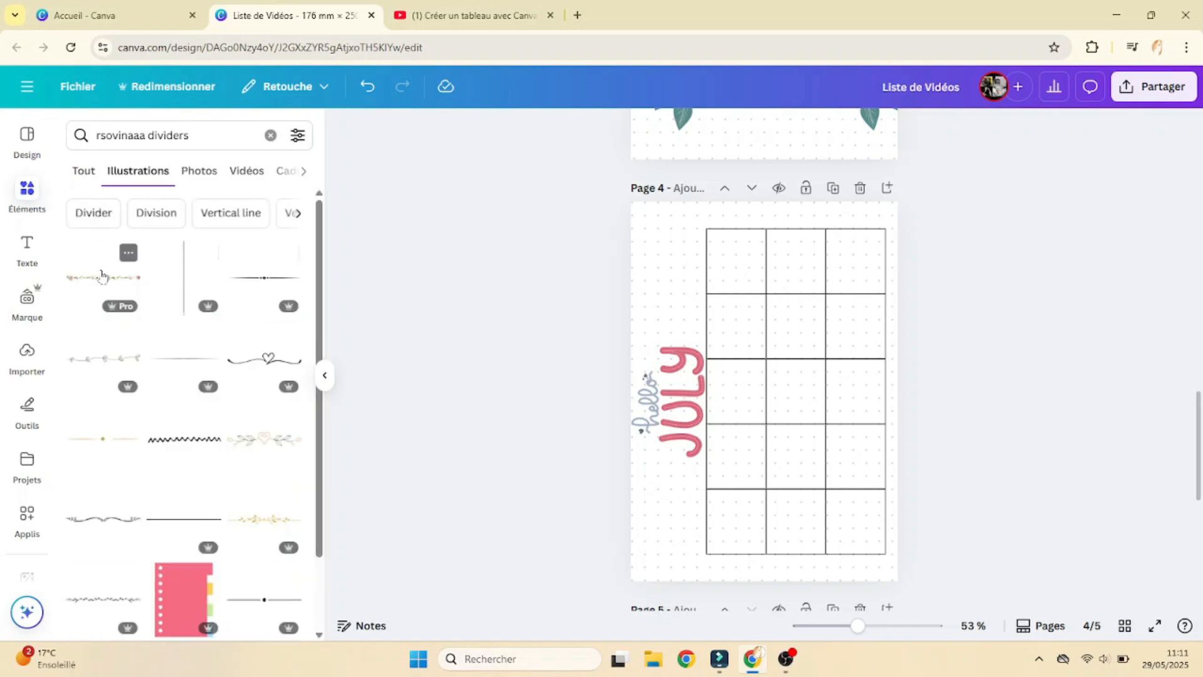
scroll(149, 445, down, 2)
scroll(149, 445, up, 2)
click(104, 285)
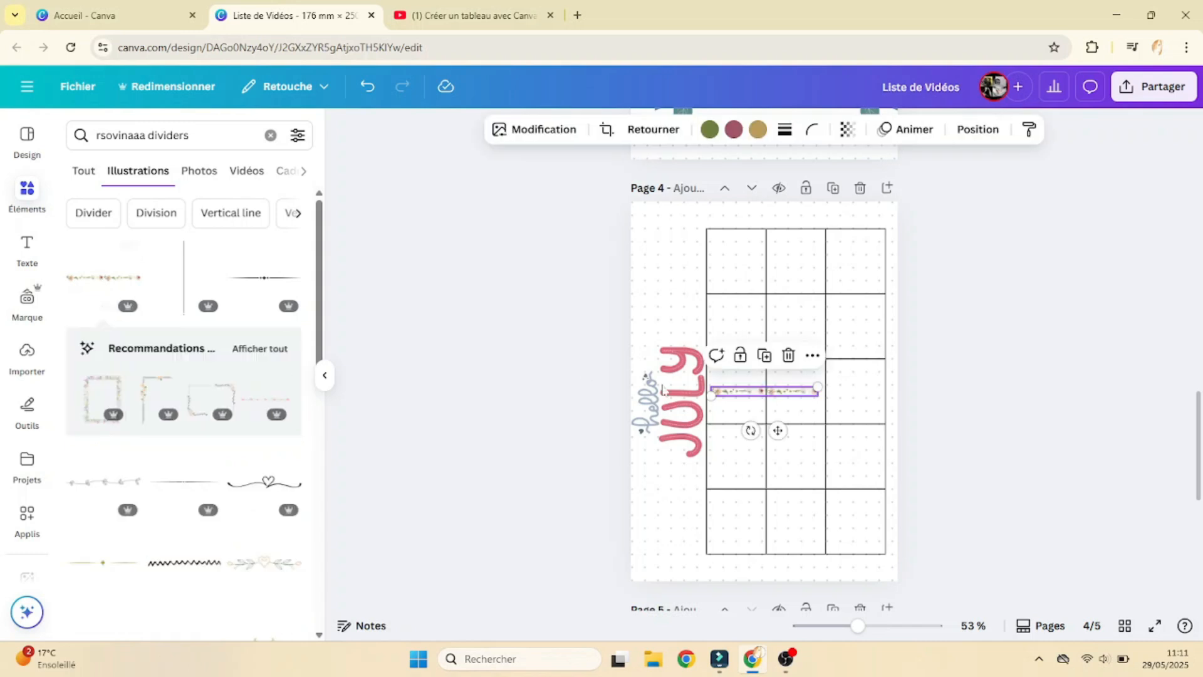
drag(775, 425, 735, 502)
drag(778, 463, 854, 418)
key(Delete)
Insert the leafy vine divider on page 4, turn it upright and fit it in the margin above "hello JULY"
scroll(188, 376, down, 3)
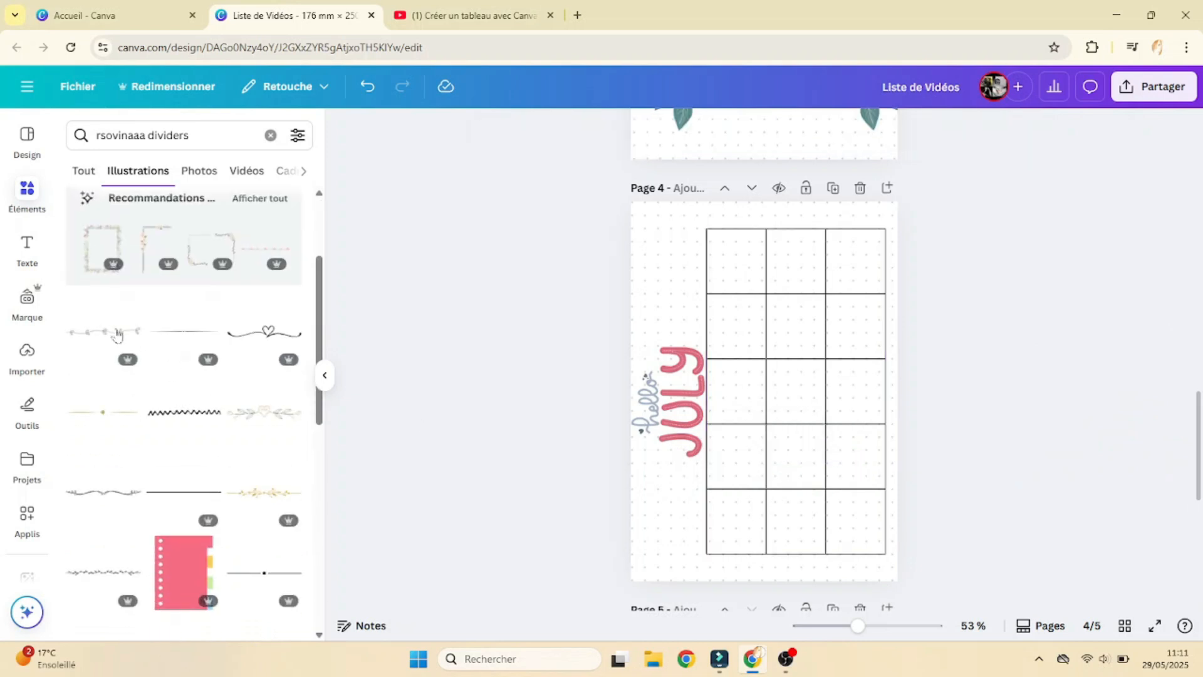
click(104, 330)
drag(752, 432, 697, 257)
drag(661, 318, 661, 347)
drag(695, 265, 709, 265)
drag(662, 344, 662, 337)
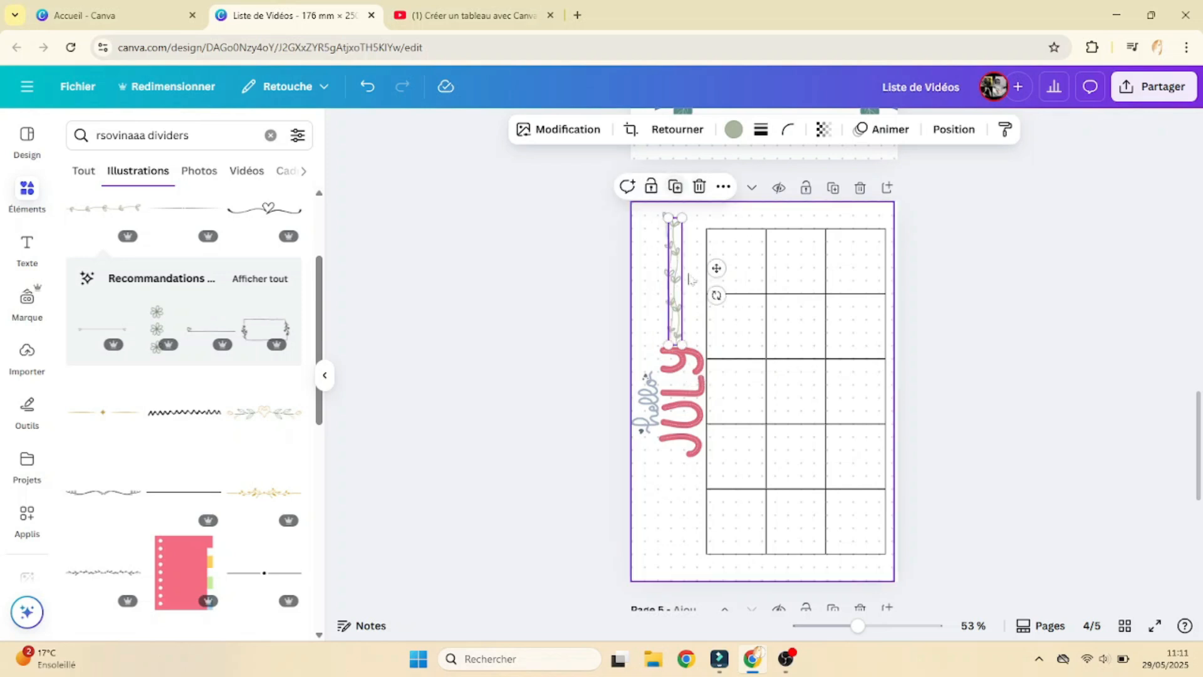
Place a copy of the vine divider in the margin below "hello JULY" on page 4
drag(715, 269, 674, 476)
click(1024, 467)
click(1000, 479)
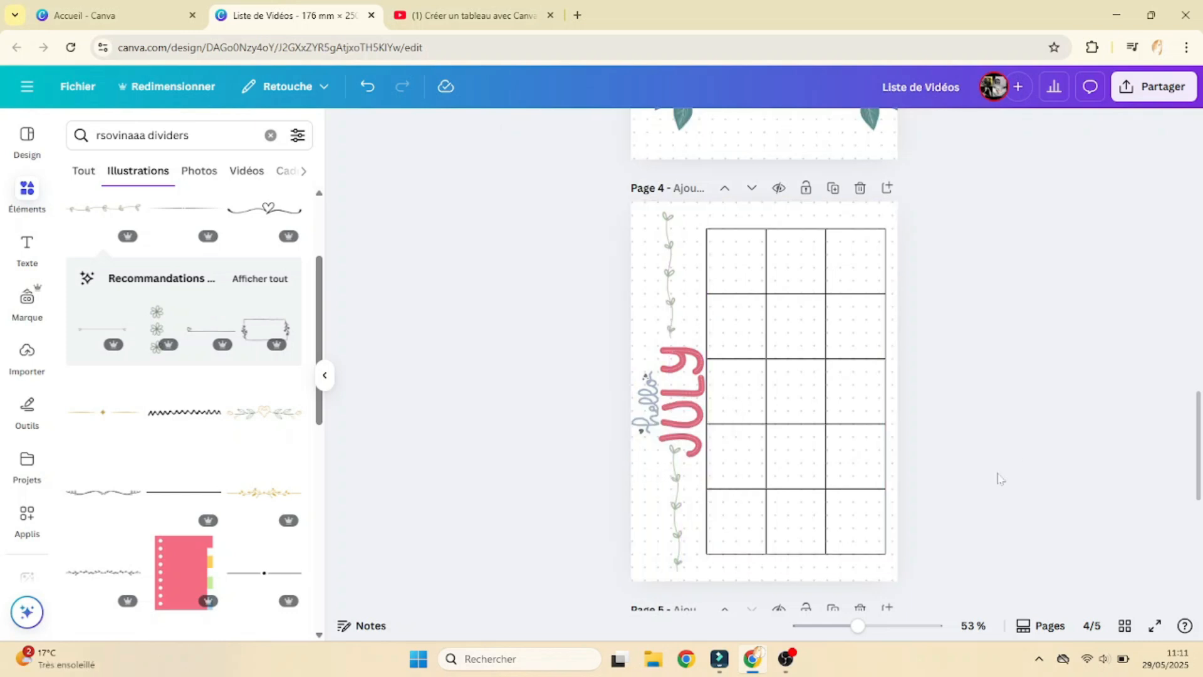
Copy the vine divider to page 5 and align two copies in the left margin, one at the table's upper part, one at its lower part
scroll(679, 462, down, 4)
scroll(679, 462, up, 3)
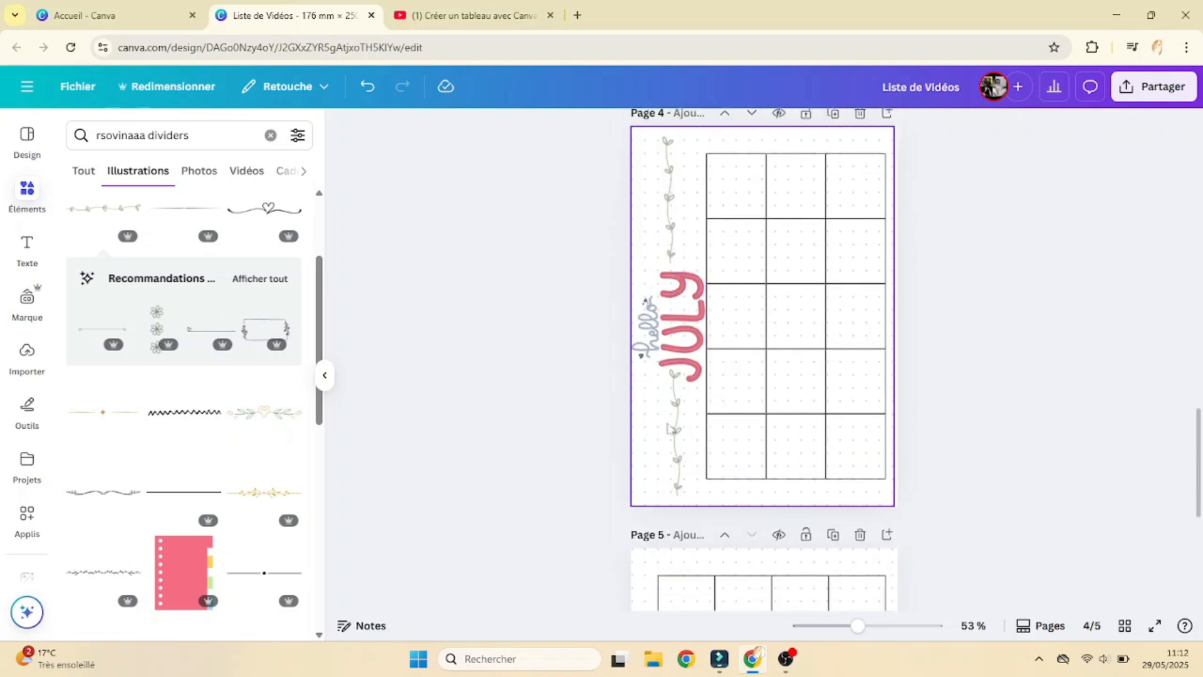
click(681, 439)
scroll(850, 438, down, 3)
drag(722, 201, 686, 379)
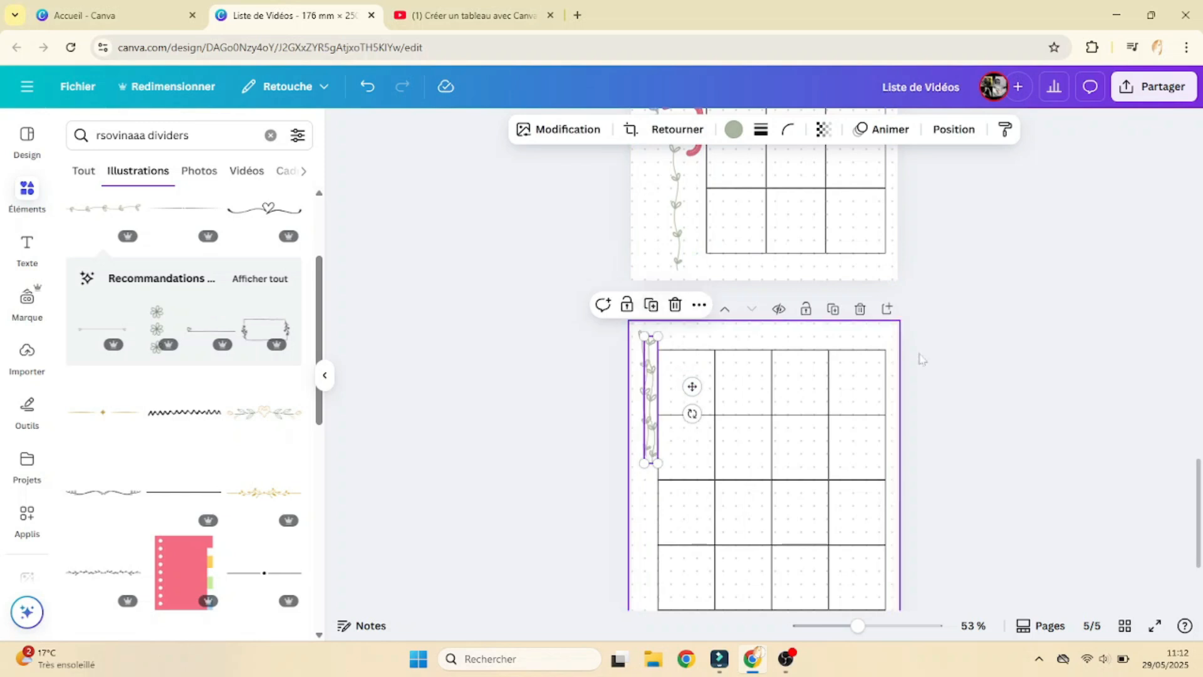
scroll(693, 236, down, 3)
drag(693, 236, 687, 449)
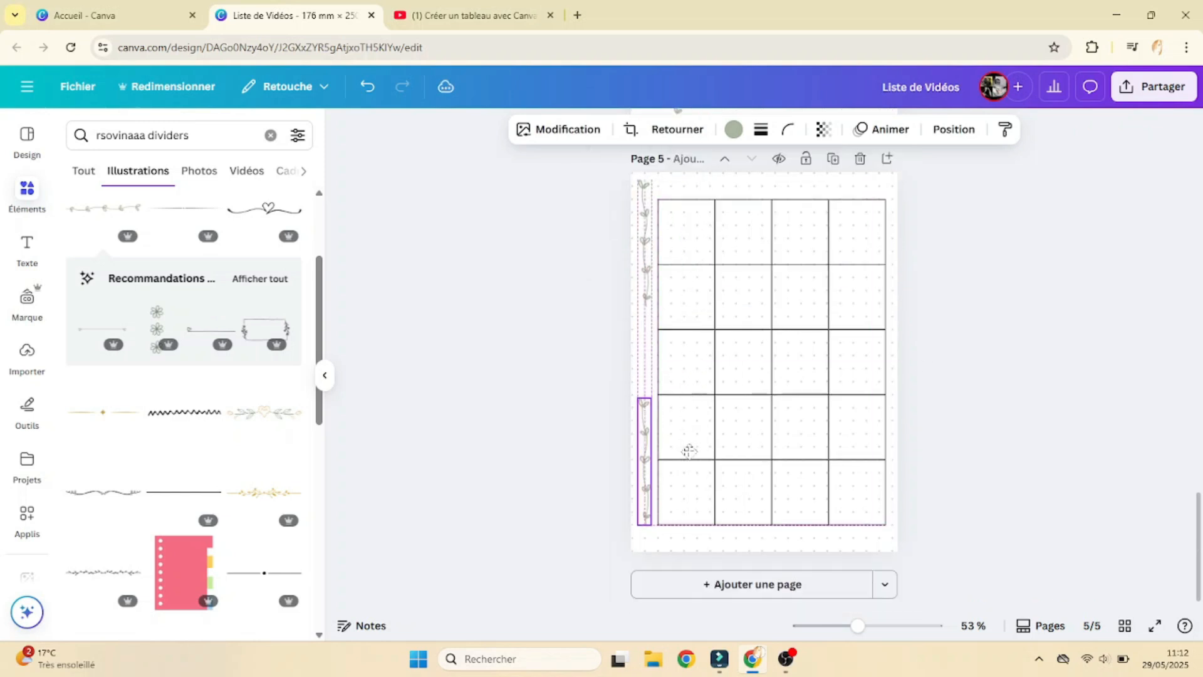
click(1020, 370)
click(643, 224)
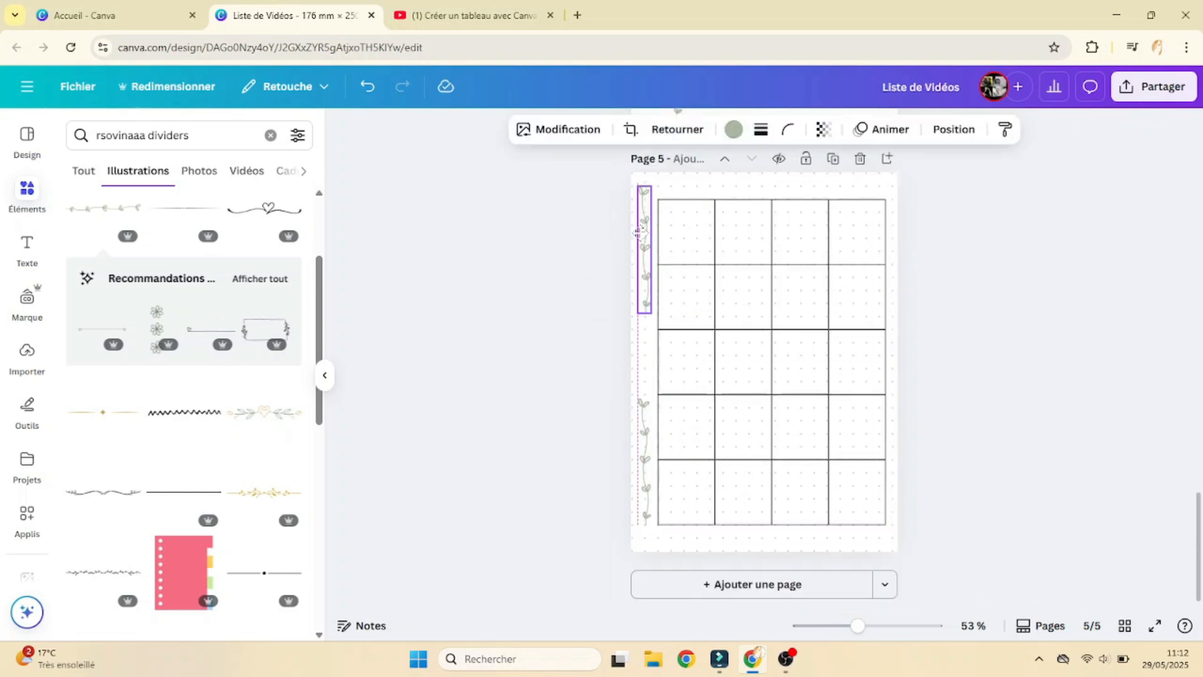
click(1061, 233)
scroll(1065, 236, up, 6)
scroll(1063, 238, up, 5)
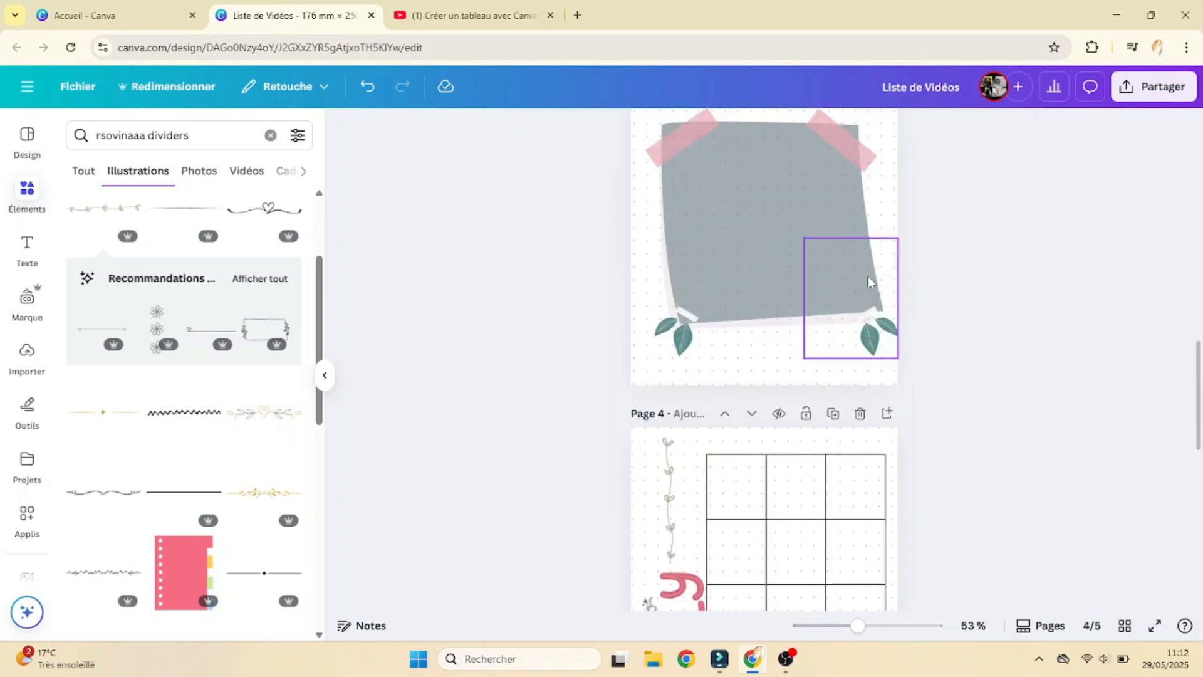
Copy the vine divider to the page 1 cover, placing one horizontal copy above left of "hello" and another below right of "JULY"
click(668, 452)
drag(675, 467, 777, 263)
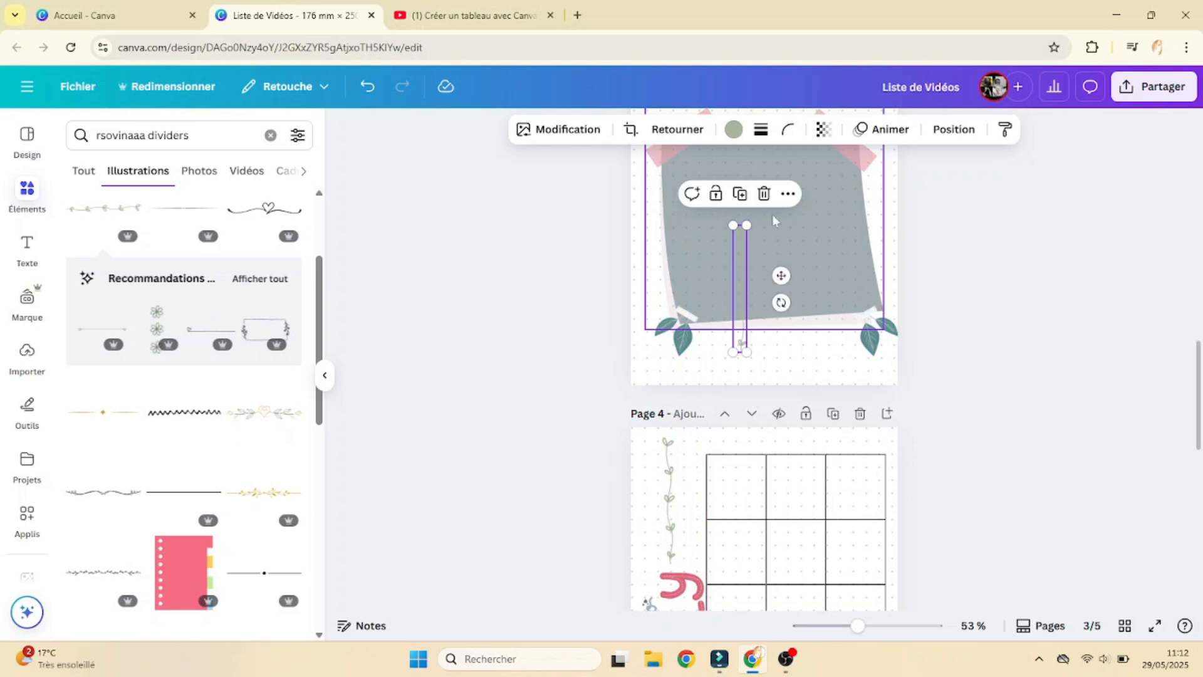
scroll(775, 221, up, 3)
drag(781, 500, 743, 224)
scroll(946, 424, up, 3)
drag(749, 457, 734, 248)
scroll(773, 405, up, 2)
drag(743, 406, 717, 296)
scroll(745, 270, up, 5)
click(822, 381)
click(1092, 446)
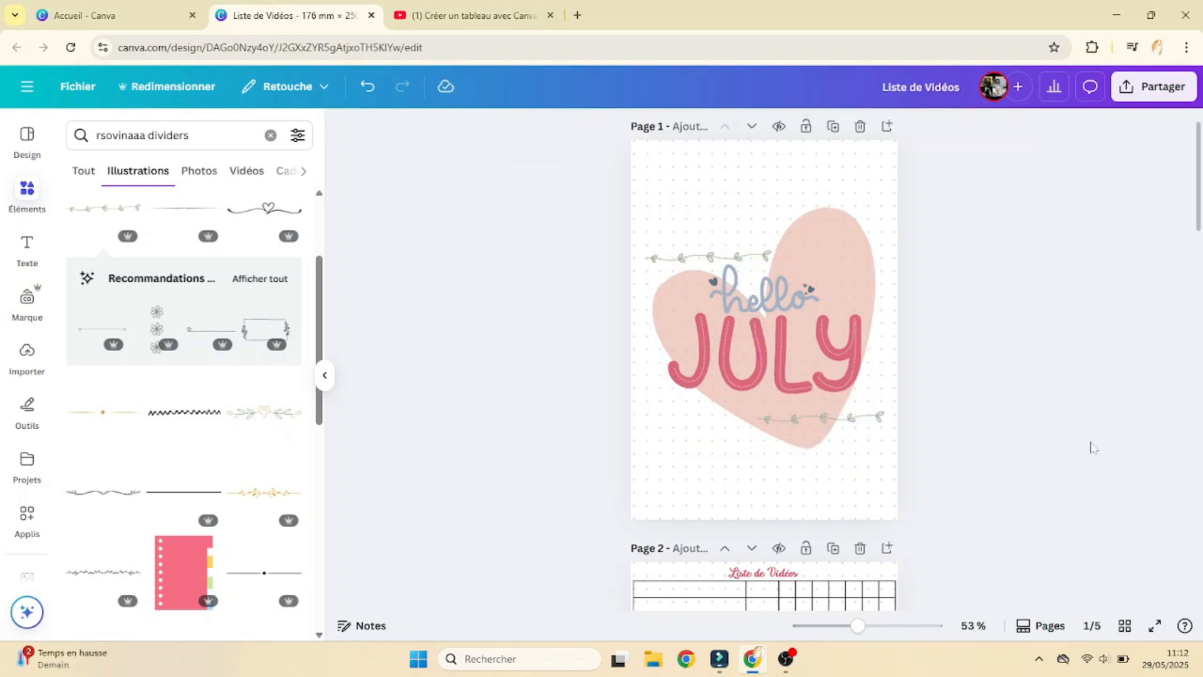
Copy the "Notes" title to page 4 above the table's first column, reword it "Lundi" and reduce its font size to 18,4
scroll(1092, 446, down, 15)
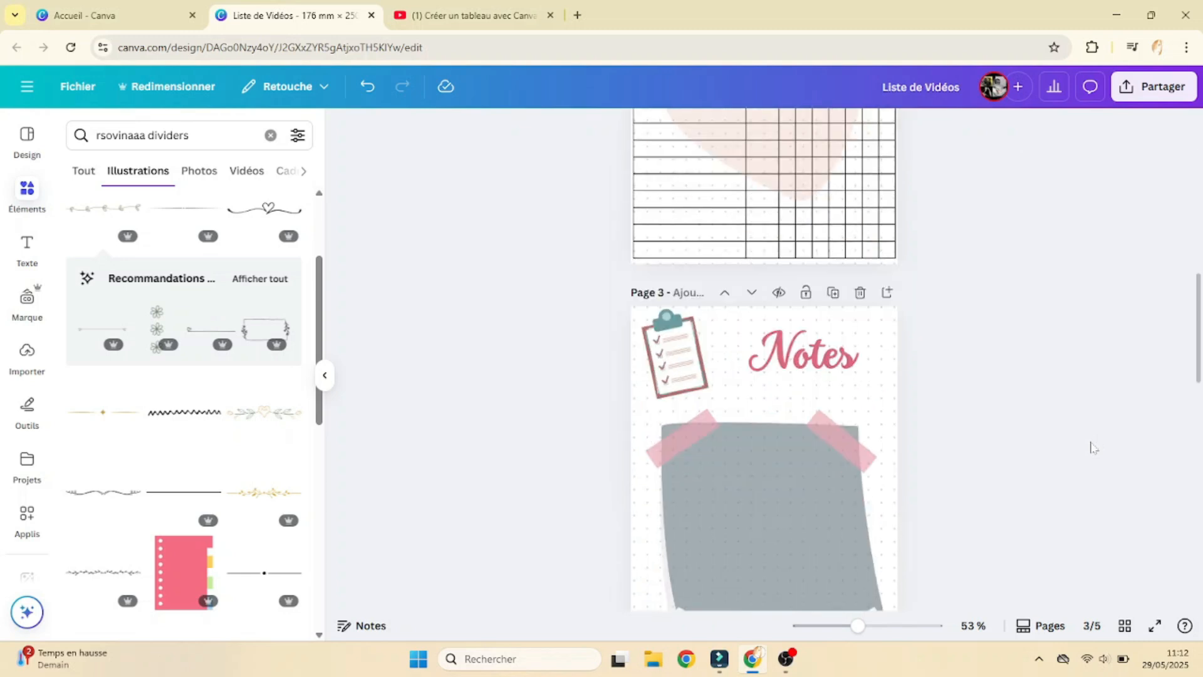
scroll(1092, 447, down, 3)
scroll(1092, 446, up, 1)
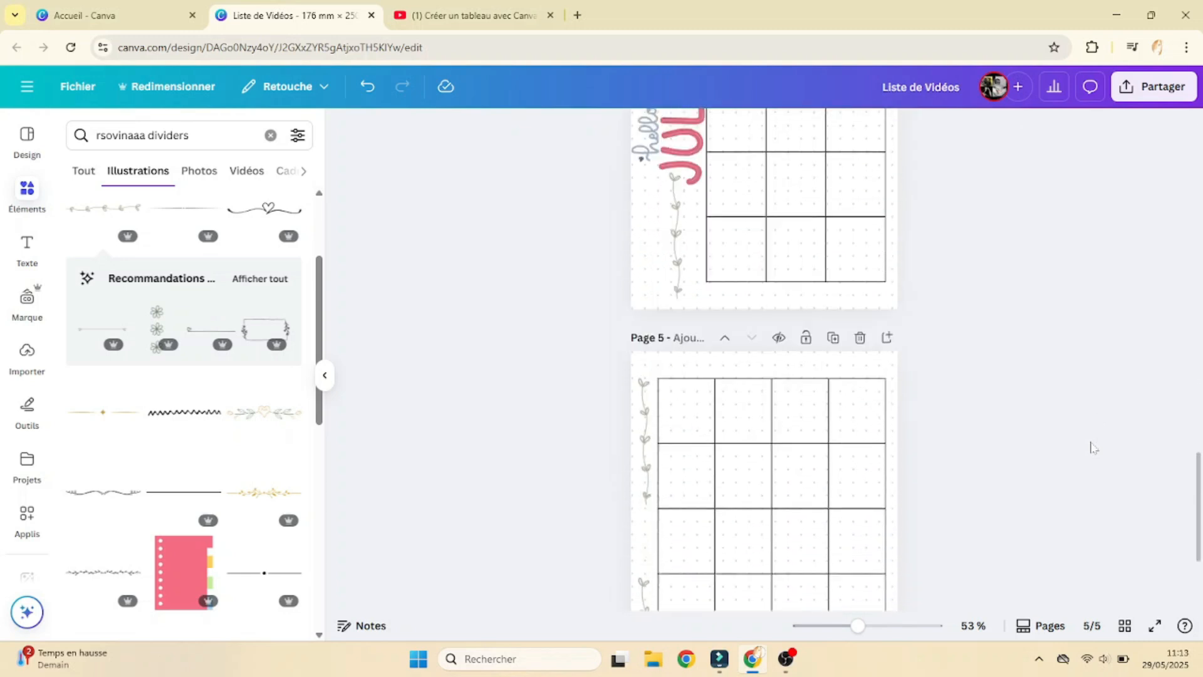
scroll(1092, 447, down, 1)
scroll(1091, 446, up, 8)
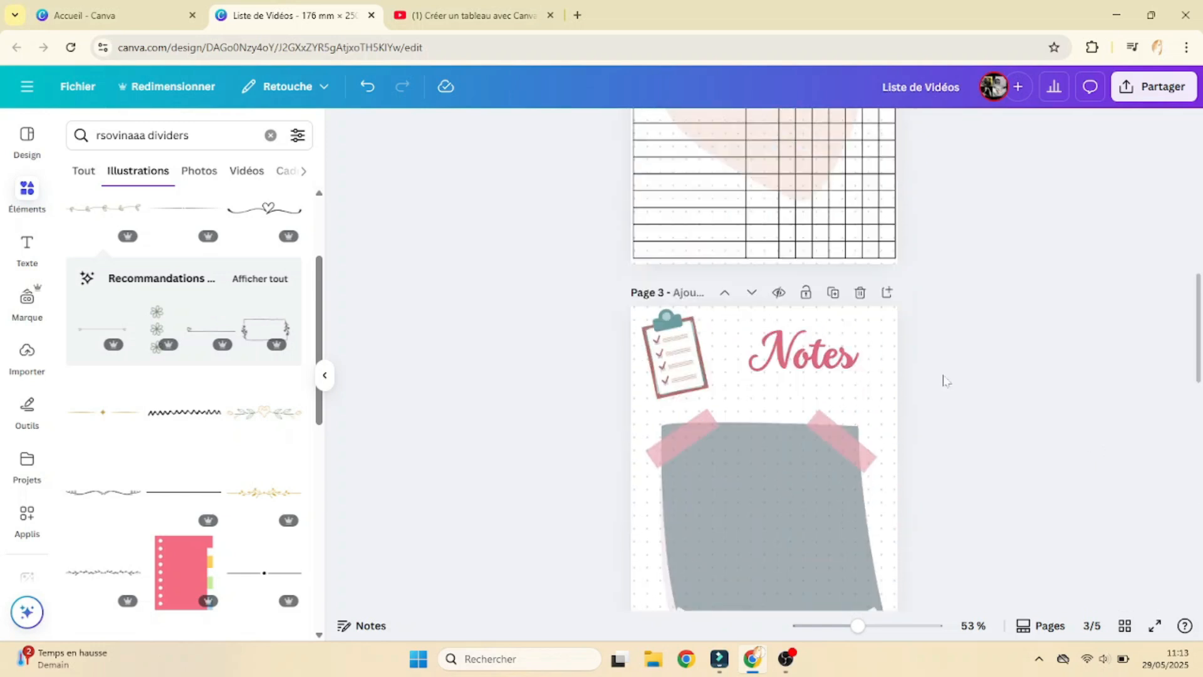
click(788, 373)
key(ctrl+d)
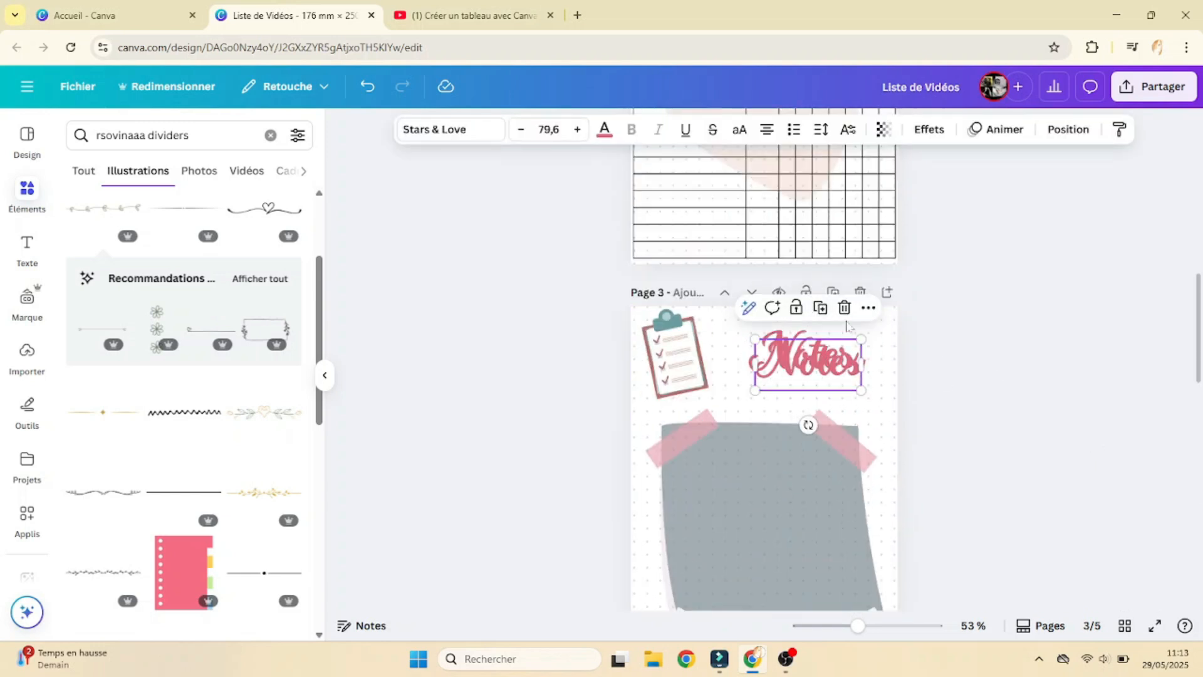
drag(809, 380, 713, 394)
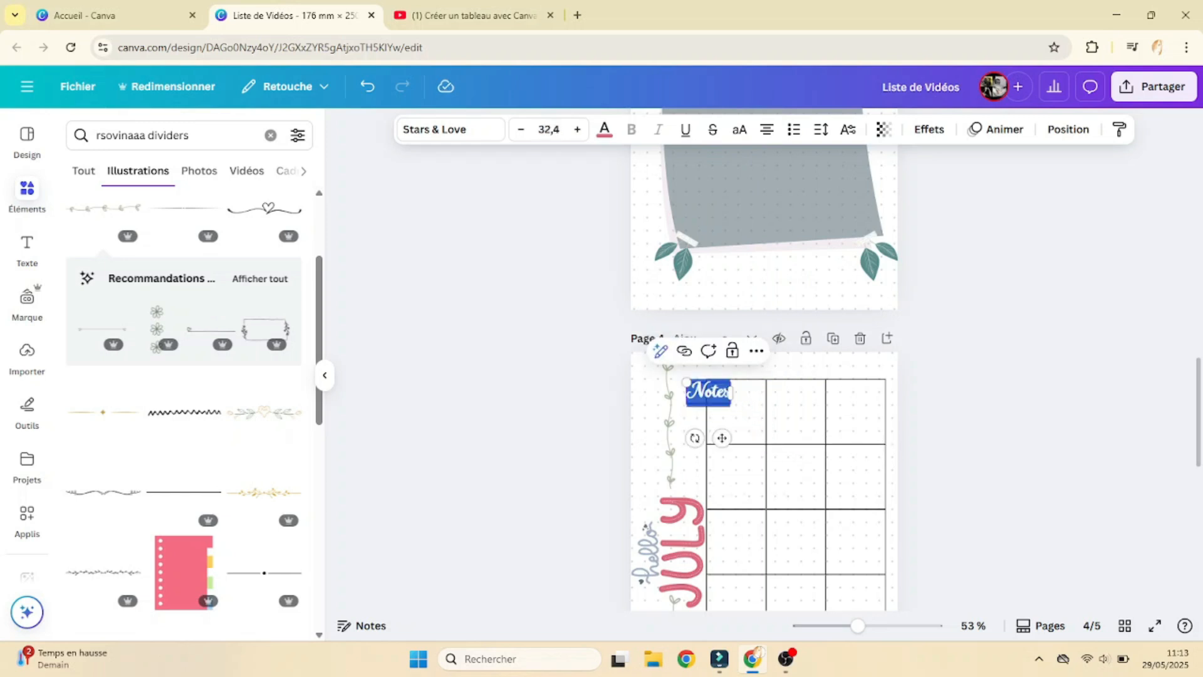
drag(721, 438, 742, 409)
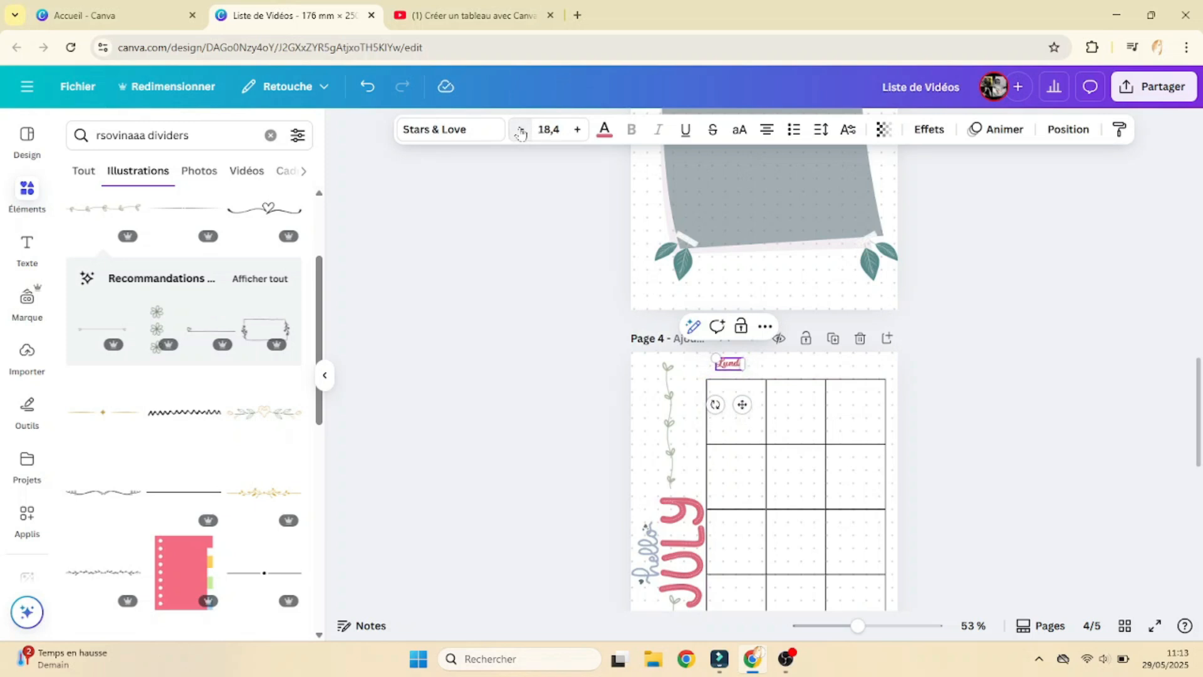
drag(745, 407, 749, 412)
Duplicate the "Lundi" heading above the second column of page 4 and change the copy's text to "Mardi"
drag(857, 626, 895, 626)
click(723, 312)
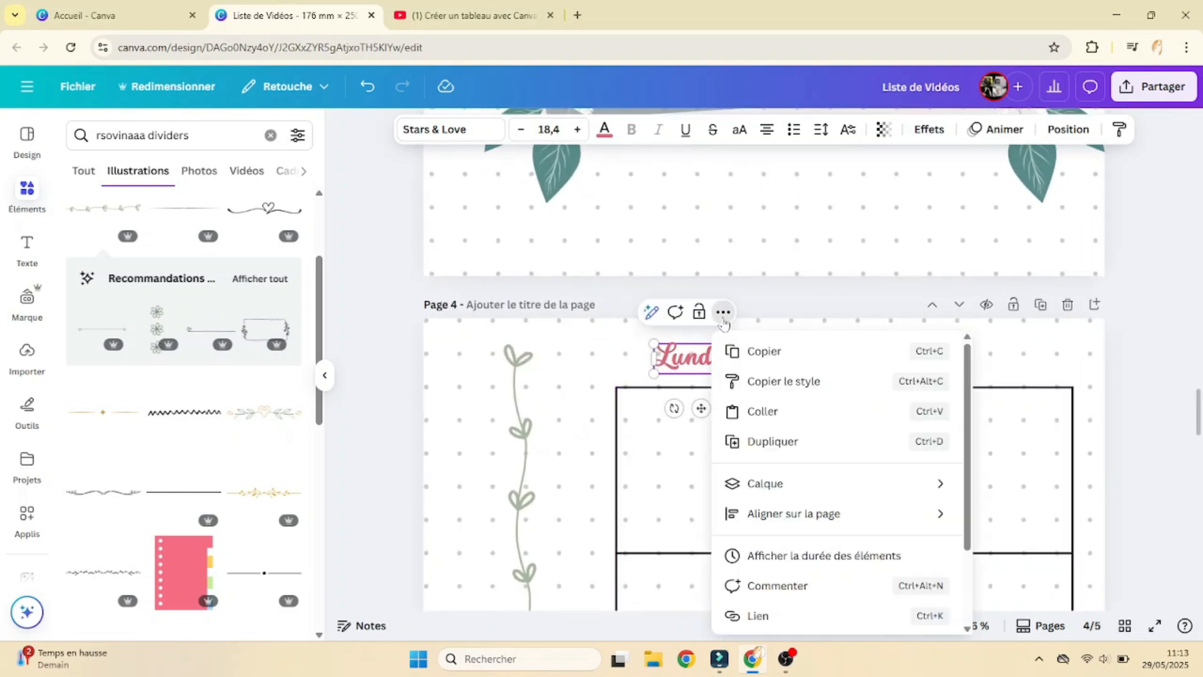
click(648, 407)
click(696, 360)
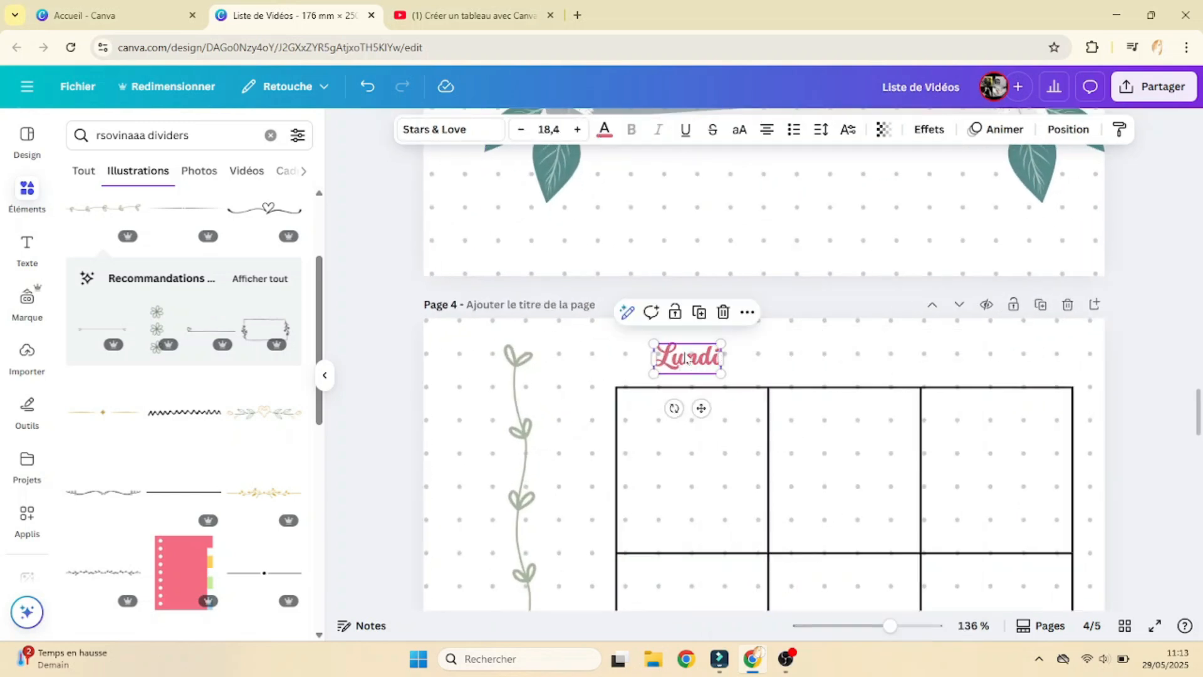
click(701, 312)
drag(719, 425, 849, 408)
double_click(849, 353)
text(Mardi)
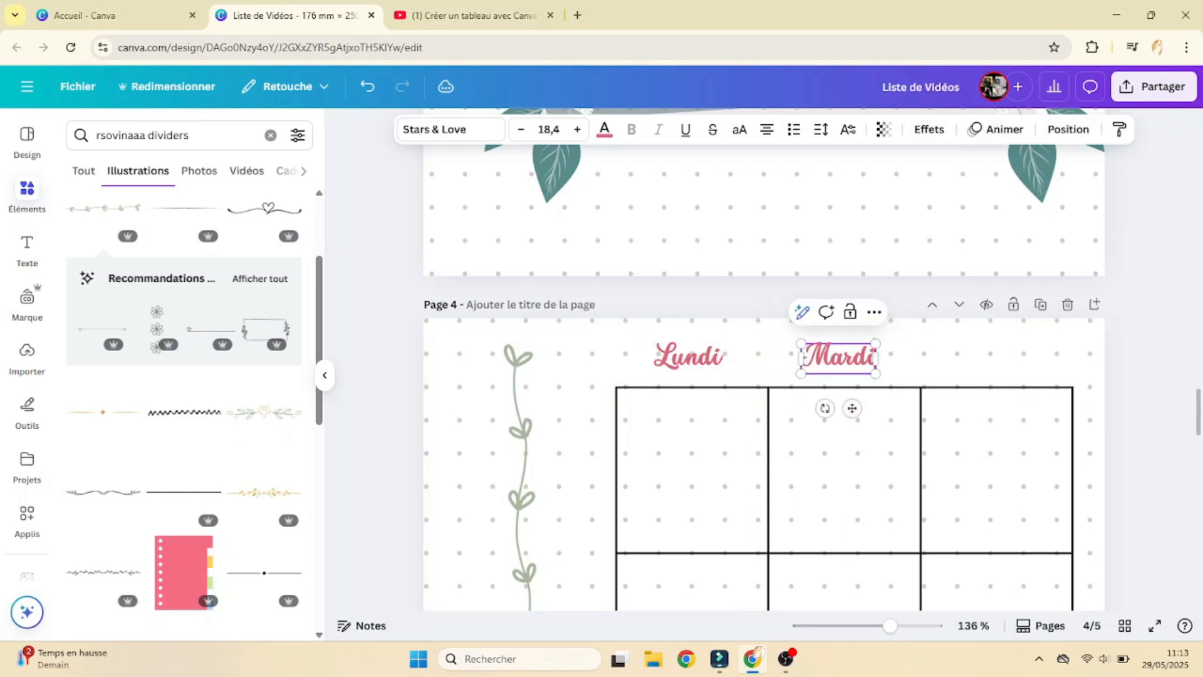
Duplicate the "Mardi" heading, change the copy's text to "Mercredi" and place it above the third column of page 4
click(882, 410)
click(851, 357)
click(852, 313)
double_click(855, 373)
text(Mercredi)
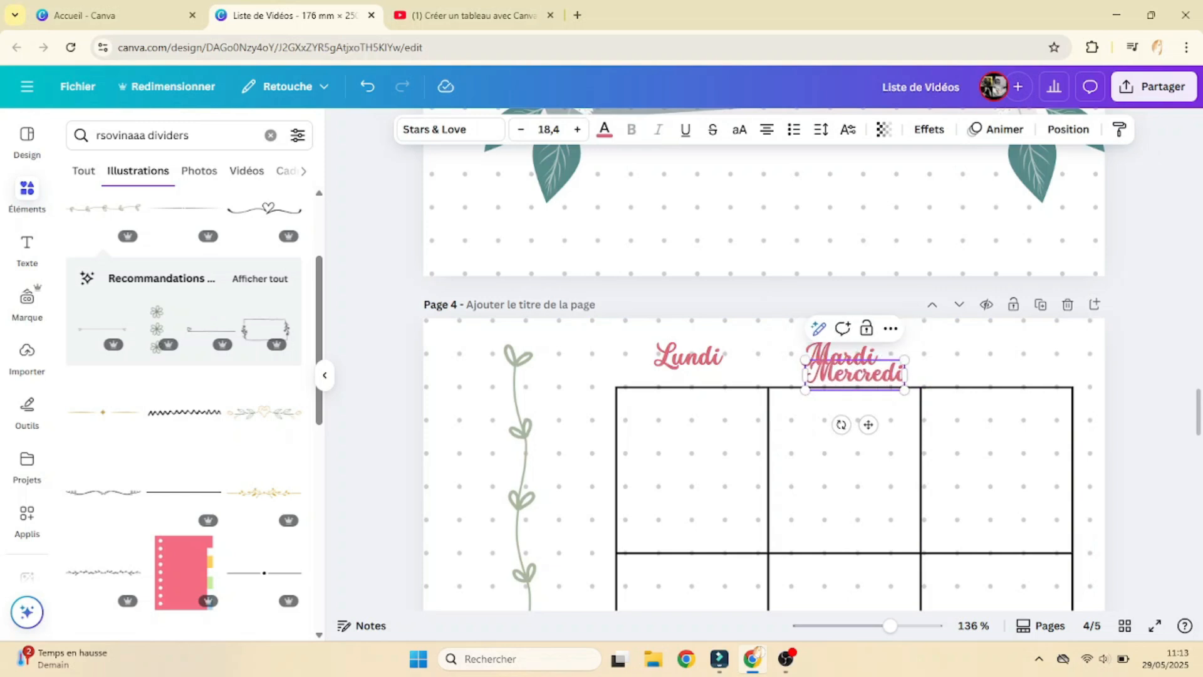
drag(868, 424, 1010, 401)
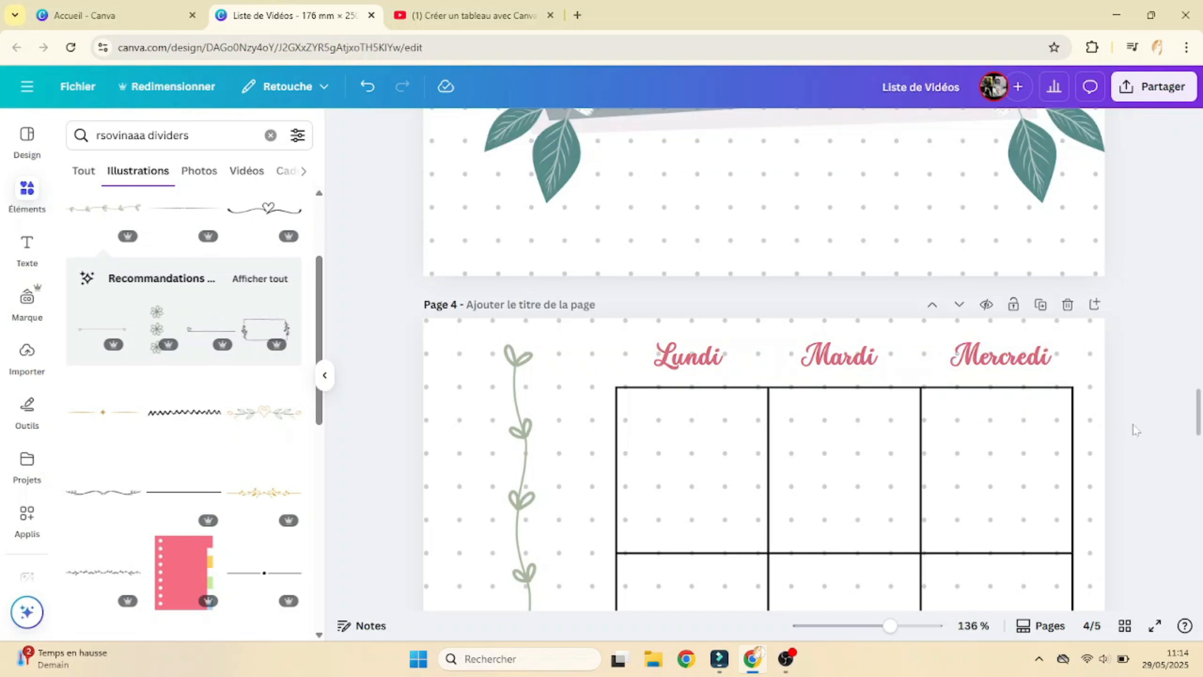
Align the "Lundi", "Mardi" and "Mercredi" headings on one line, each centred over its column on page 4
click(667, 364)
drag(668, 363, 663, 355)
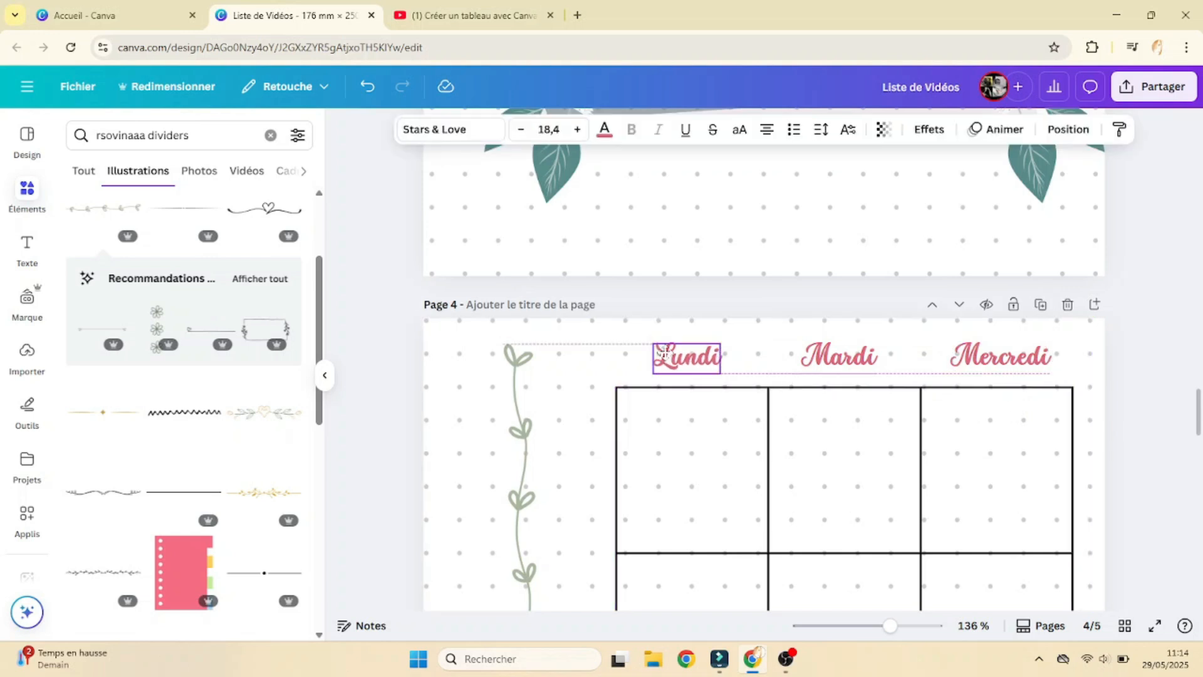
drag(844, 363, 838, 355)
click(910, 467)
click(840, 365)
click(974, 355)
drag(974, 355, 975, 353)
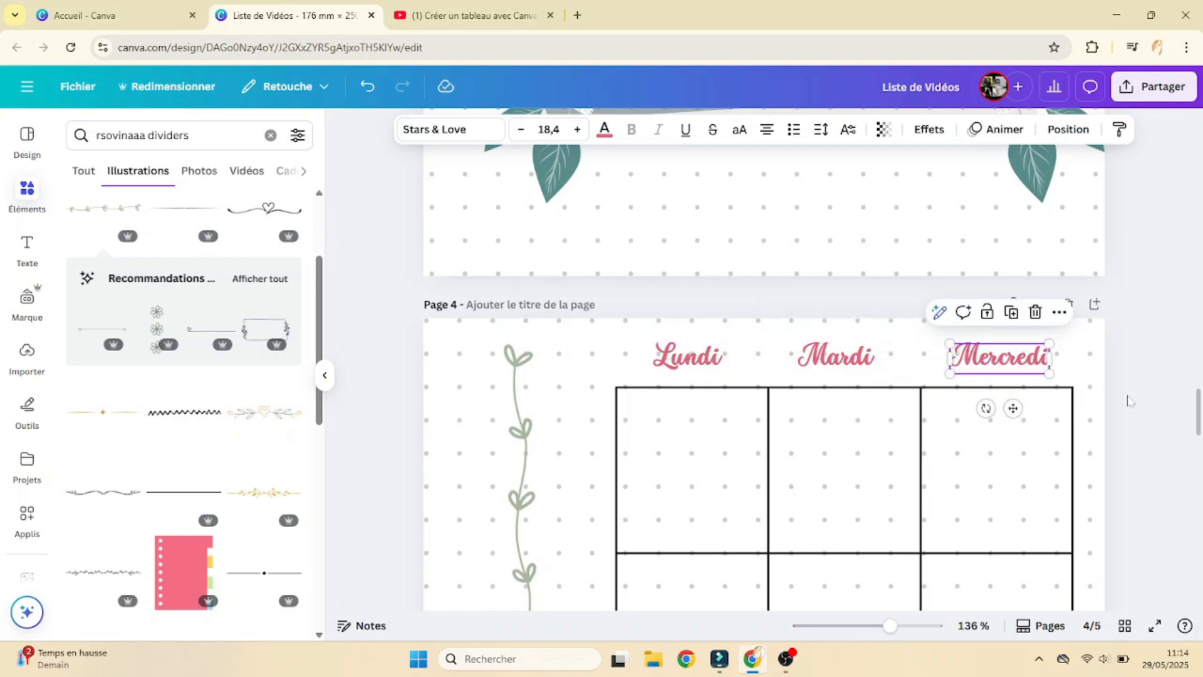
click(1137, 403)
Place a copy of the "Lundi" heading above the first column of page 5 and change its text to "Jeudi"
click(682, 370)
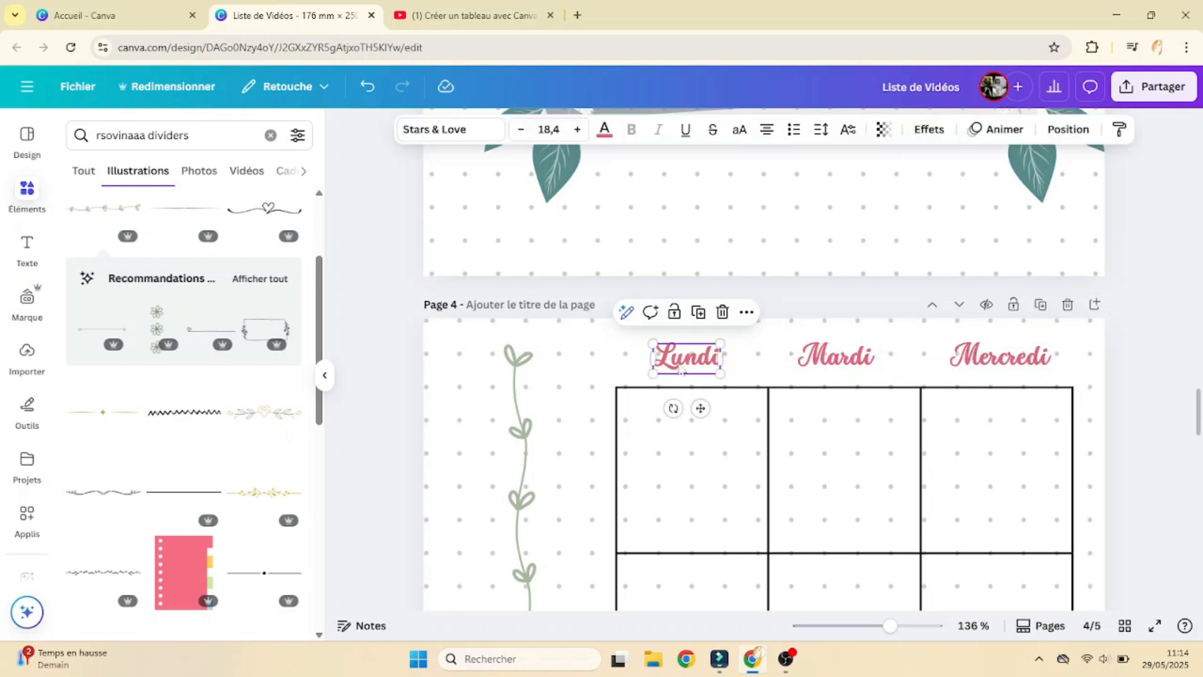
click(696, 314)
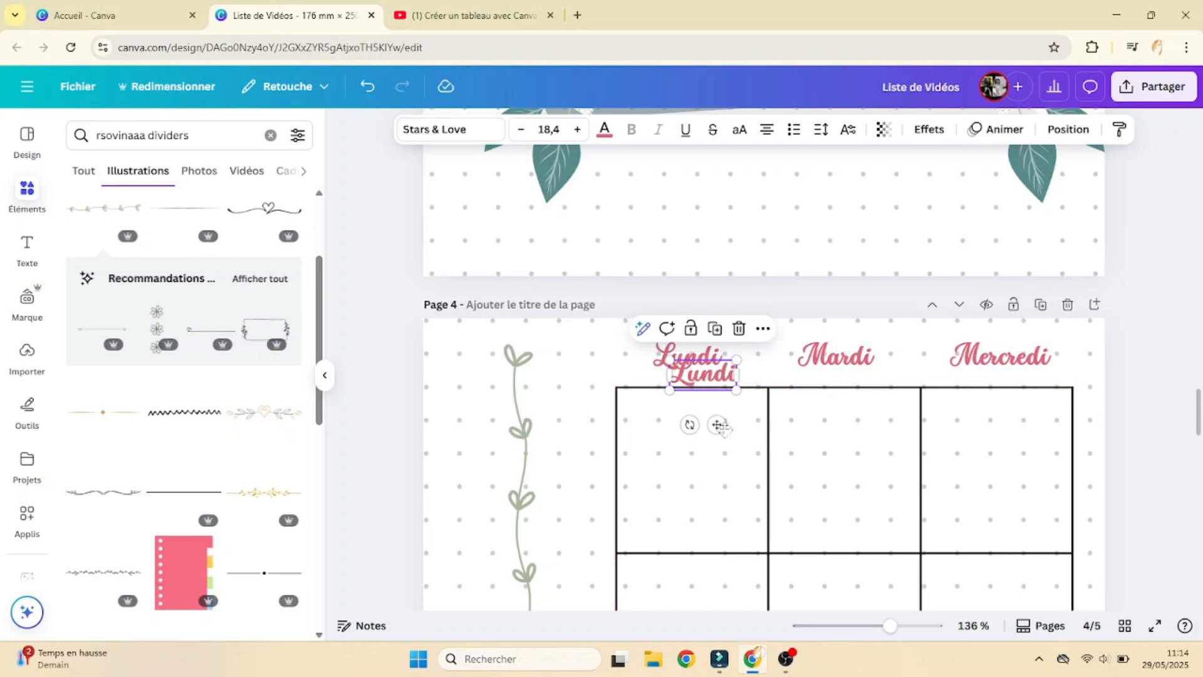
scroll(785, 453, down, 5)
drag(759, 414, 720, 426)
scroll(719, 426, up, 5)
text(Jeu)
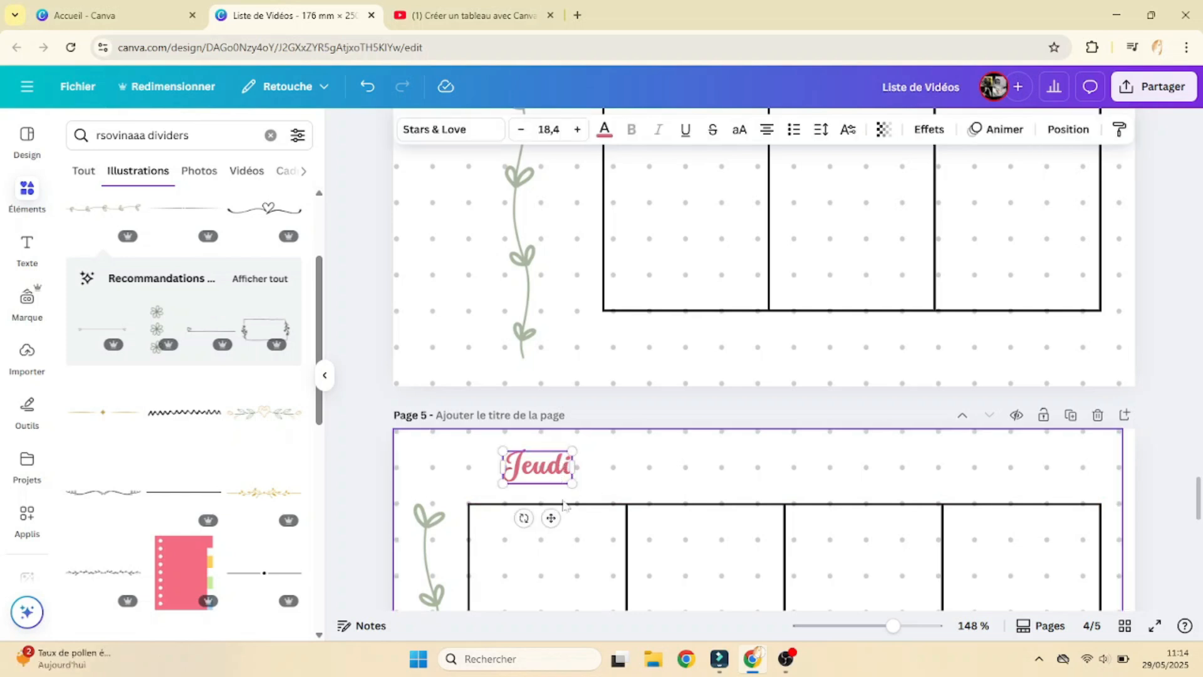
Paste another day heading above the second column of page 5 and change its text to "Vendredi"
key(ctrl+v)
drag(767, 249, 706, 469)
double_click(707, 469)
text(Vendred)
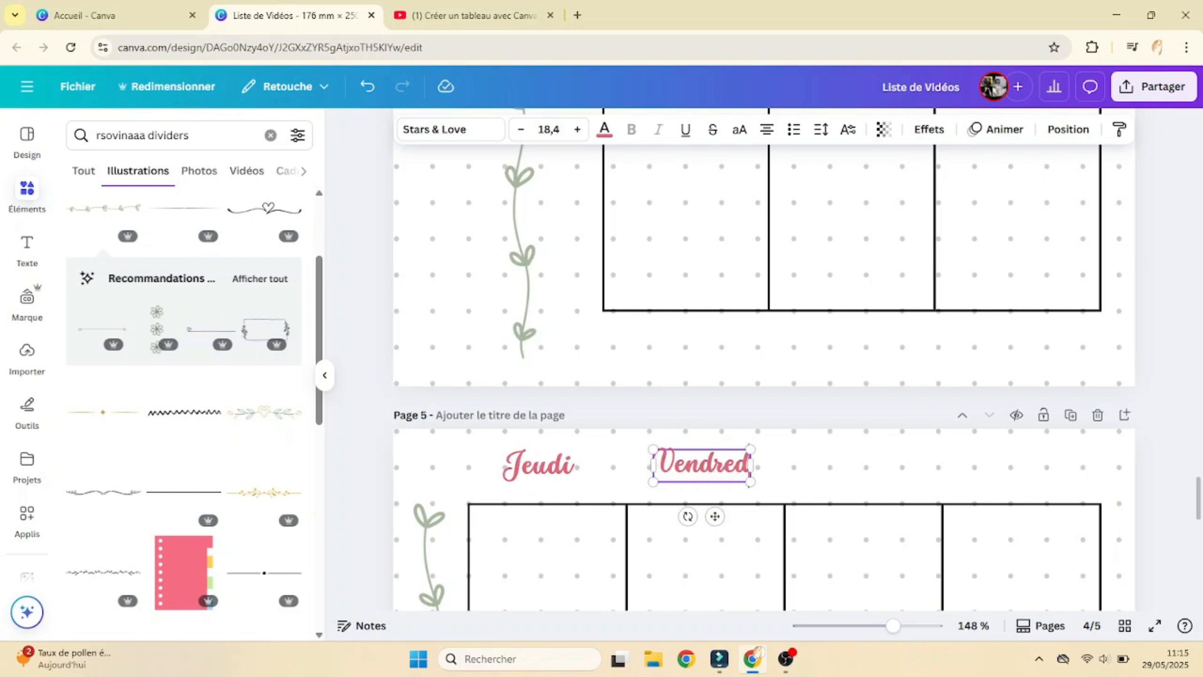
drag(715, 516, 717, 516)
Add a "Samedi" heading above the third column of page 5 and colour its text dark teal #5a8b8c
text(Jeudi)
drag(777, 298, 867, 512)
double_click(872, 476)
text(Samedi)
click(887, 487)
click(882, 477)
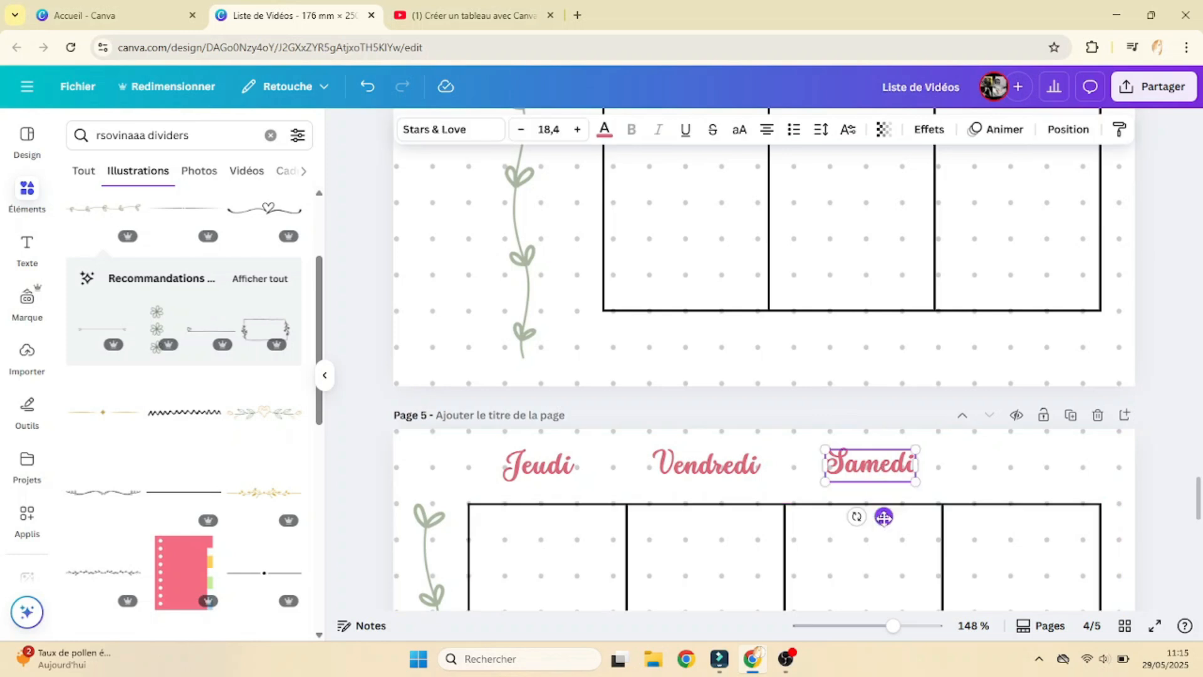
drag(884, 513, 875, 519)
click(604, 129)
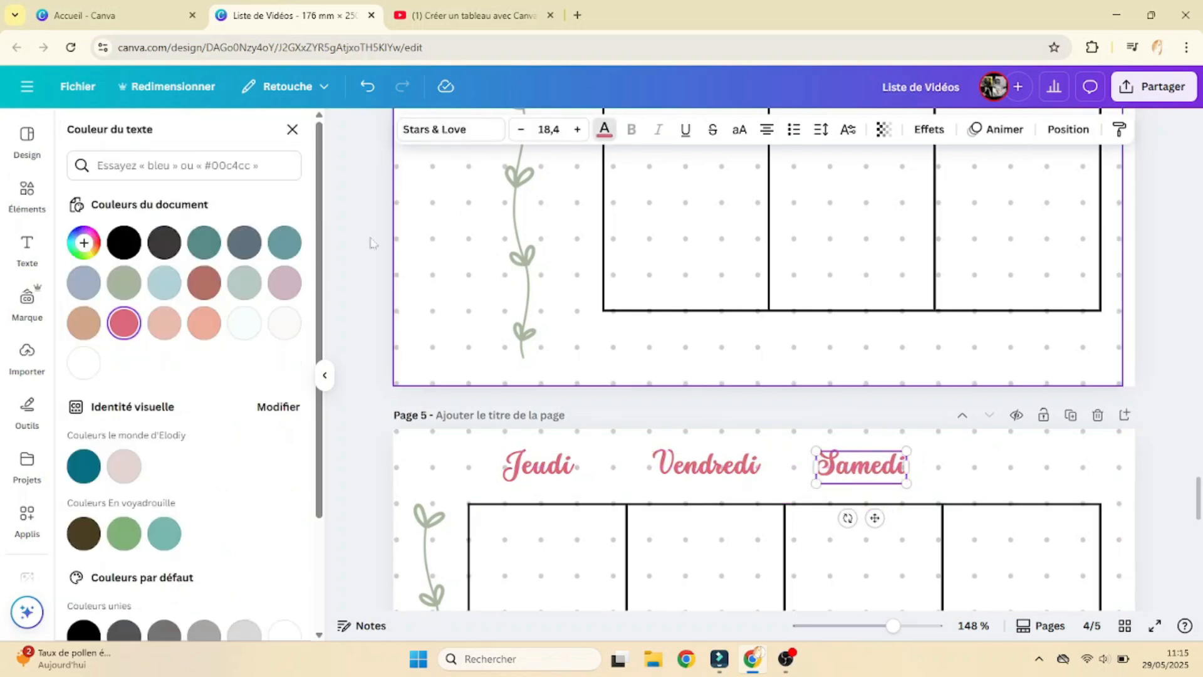
click(204, 243)
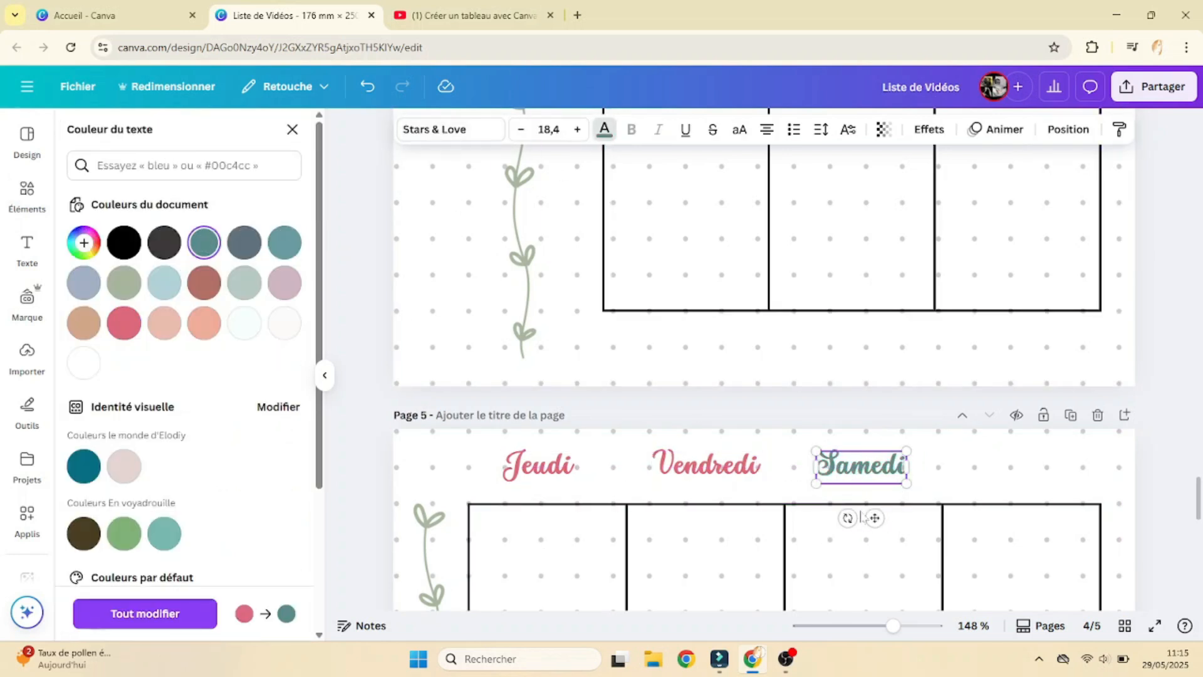
Copy the teal "Samedi" heading above the fourth column of page 5 and change its text to "Dimanche"
key(ctrl+v)
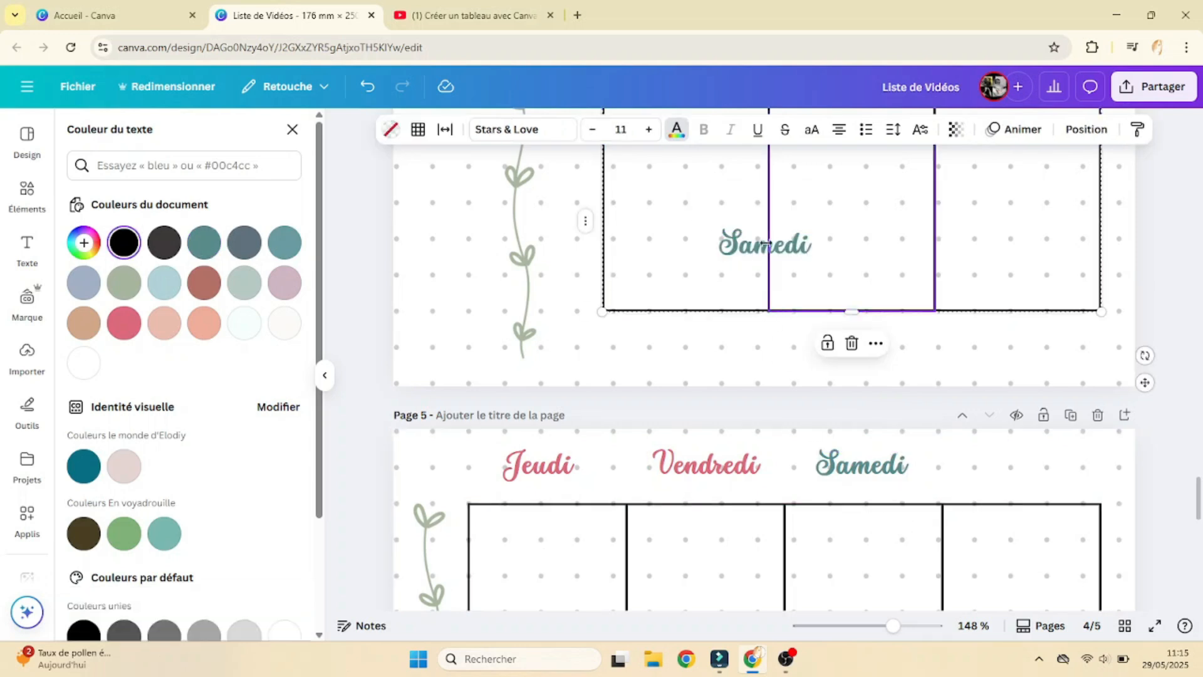
drag(781, 296, 866, 363)
drag(936, 414, 1042, 515)
double_click(1034, 467)
text(dima)
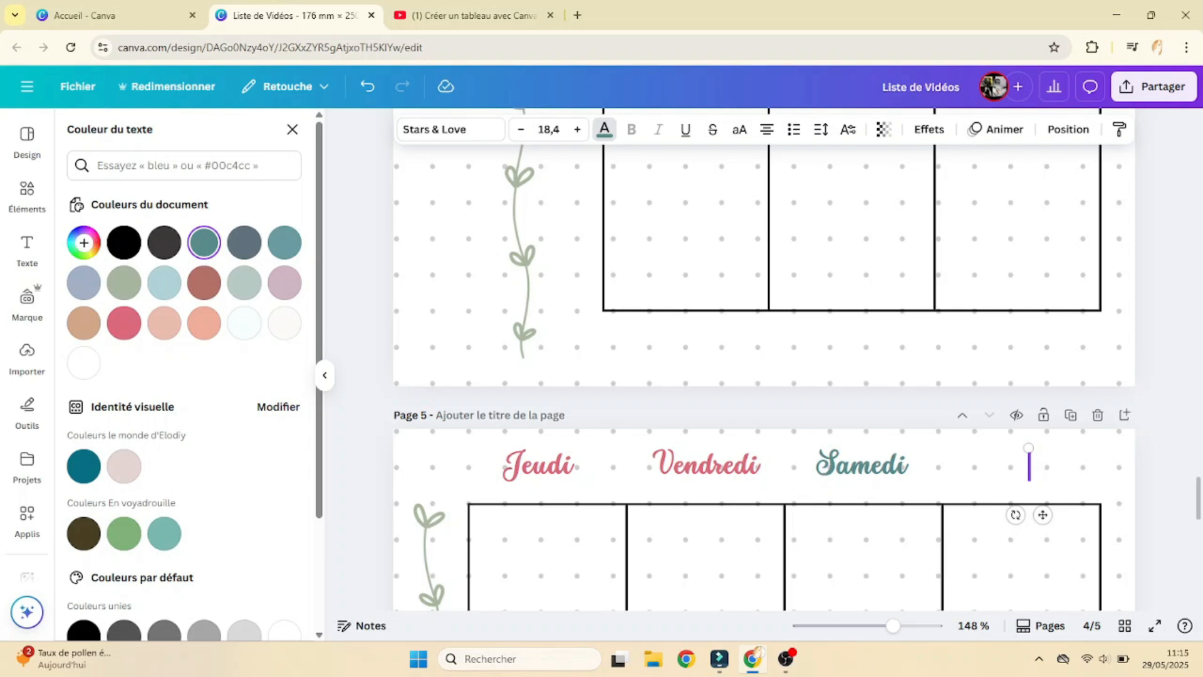
text(anche)
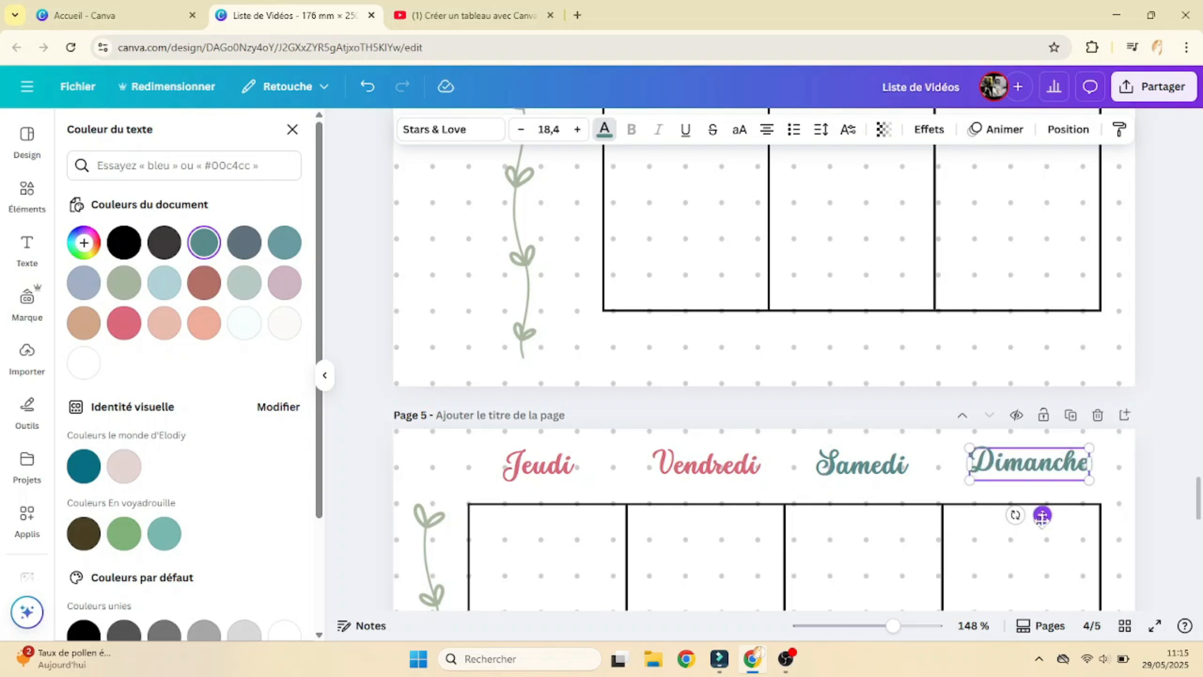
drag(1043, 515, 1042, 521)
Shift the "Vendredi" and "Jeudi" headings on page 5 so they are evenly spaced and centred over their columns
drag(721, 462, 715, 460)
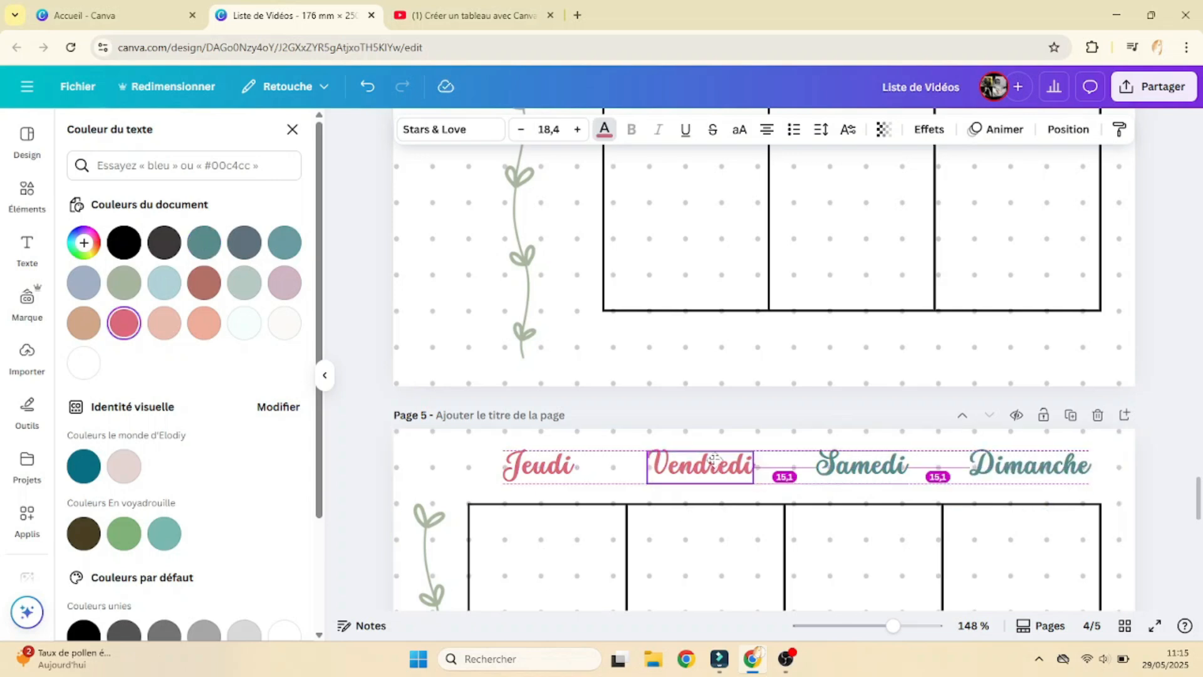
drag(539, 464, 550, 464)
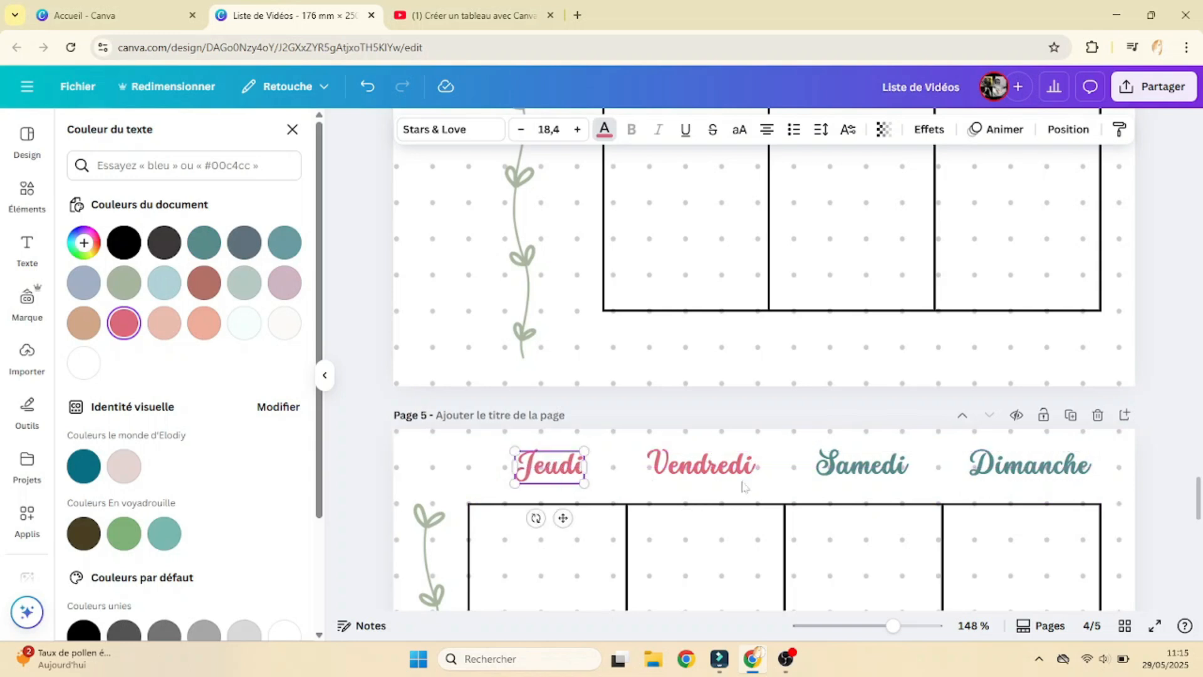
key(Escape)
key(Escape)
Fill the first cell under "Lundi" on page 4 with the pale grey-green document colour
drag(892, 625, 865, 625)
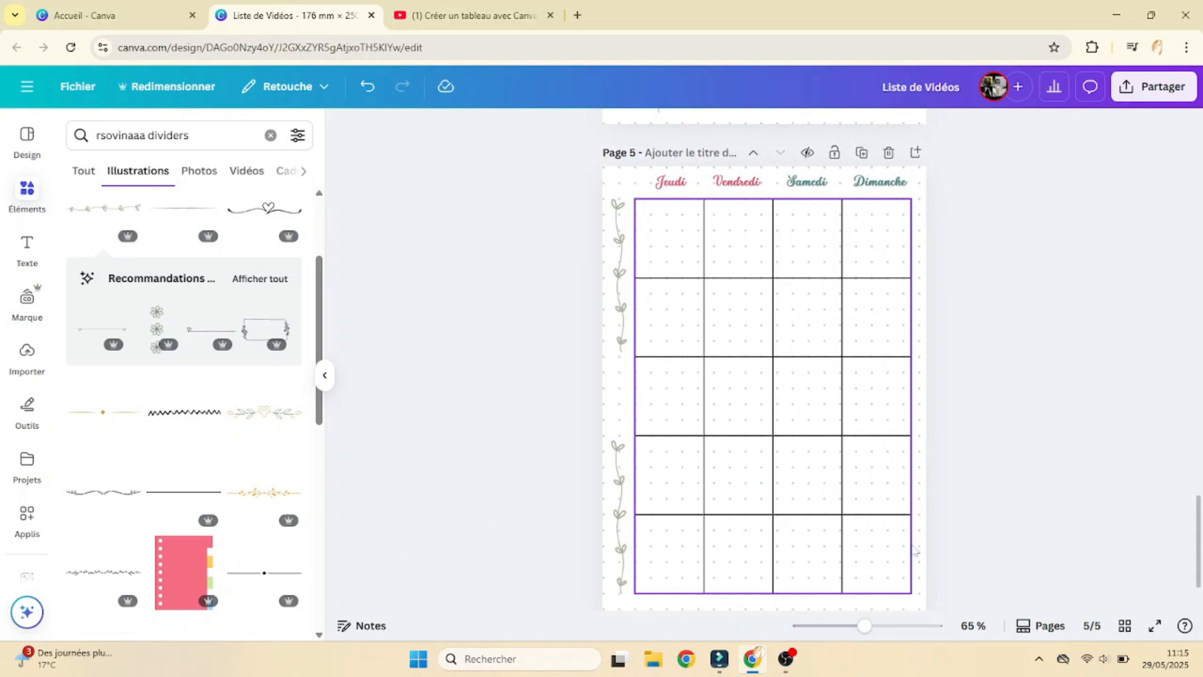
scroll(915, 551, up, 10)
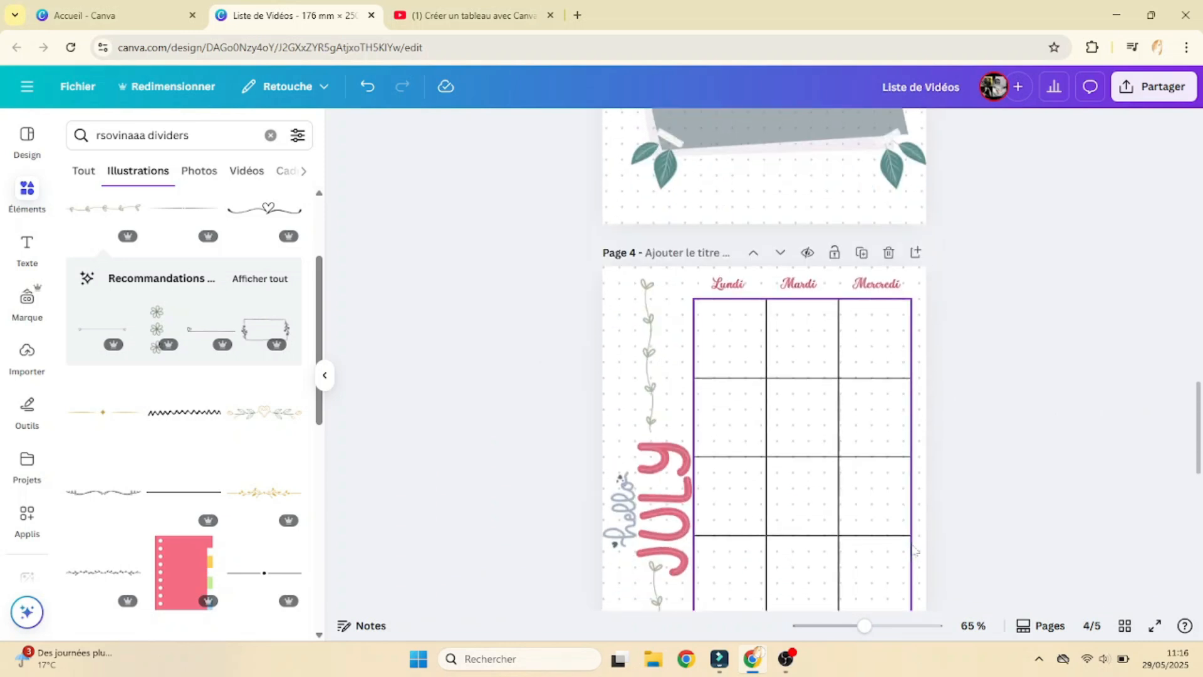
click(746, 337)
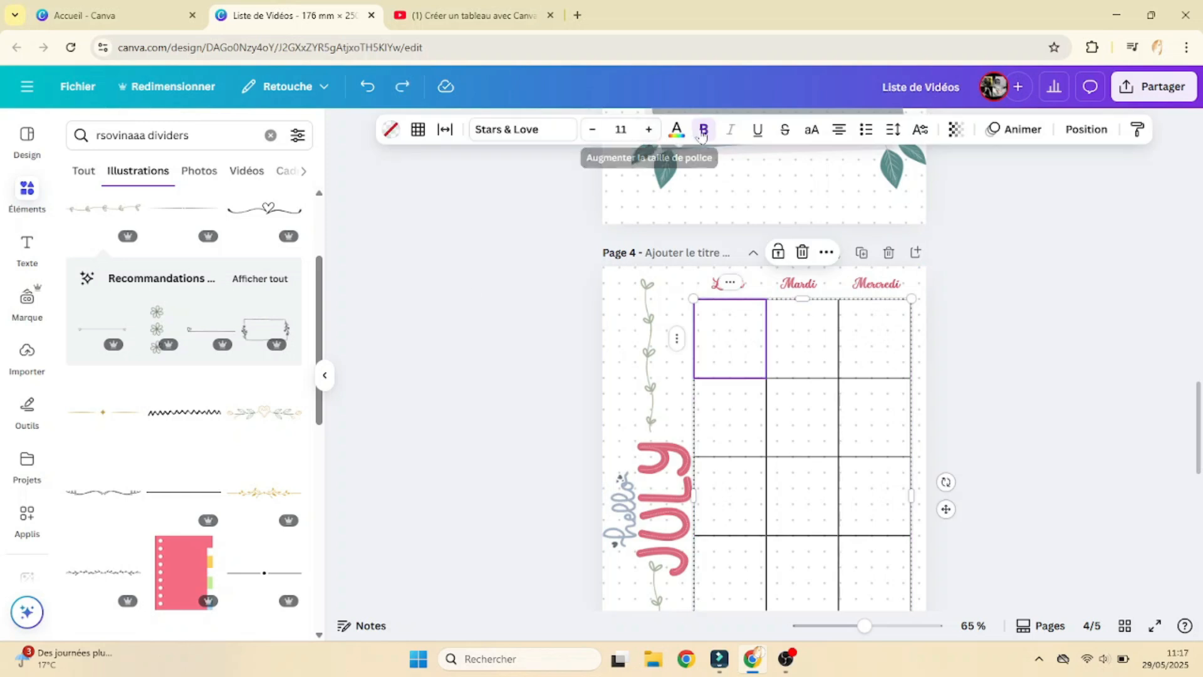
click(389, 129)
click(242, 244)
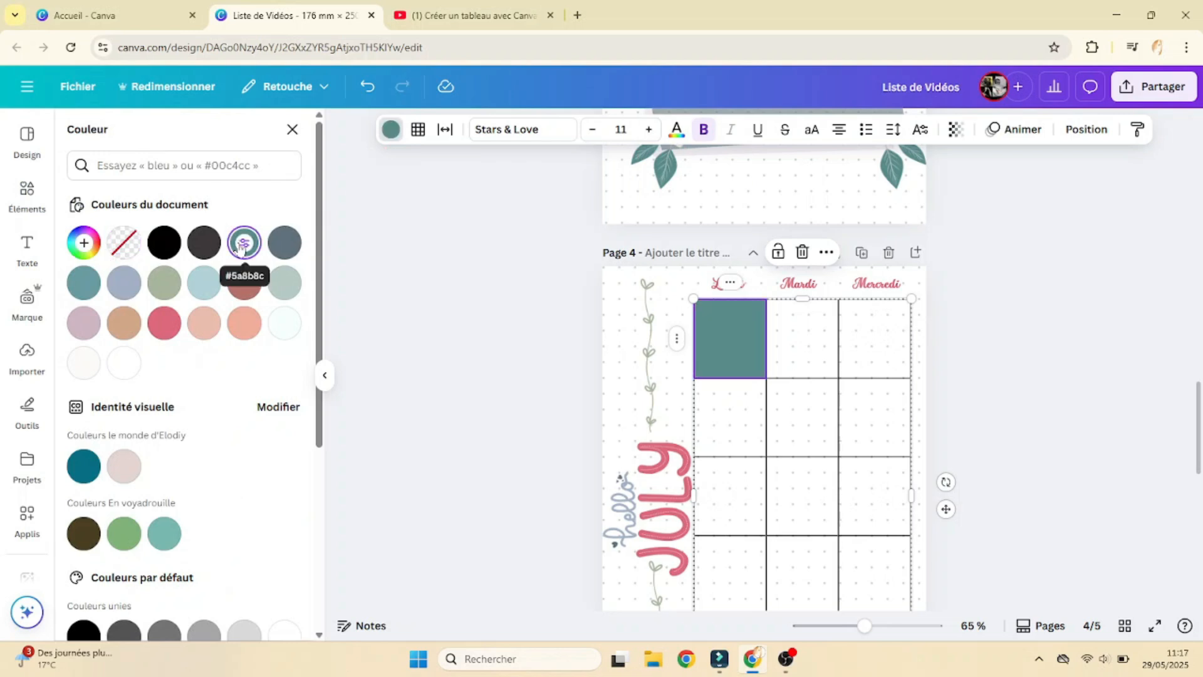
click(277, 282)
click(779, 349)
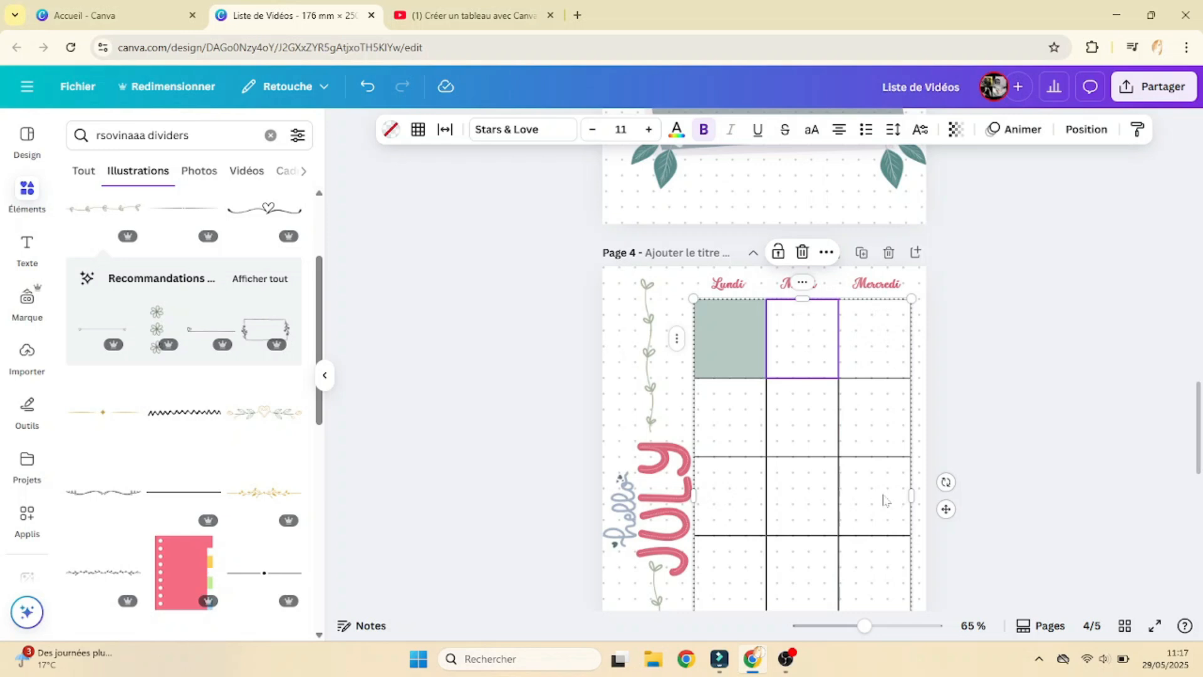
Fill the last-row "Samedi" and "Dimanche" cells on page 5 with the same pale grey-green colour
scroll(883, 500, down, 10)
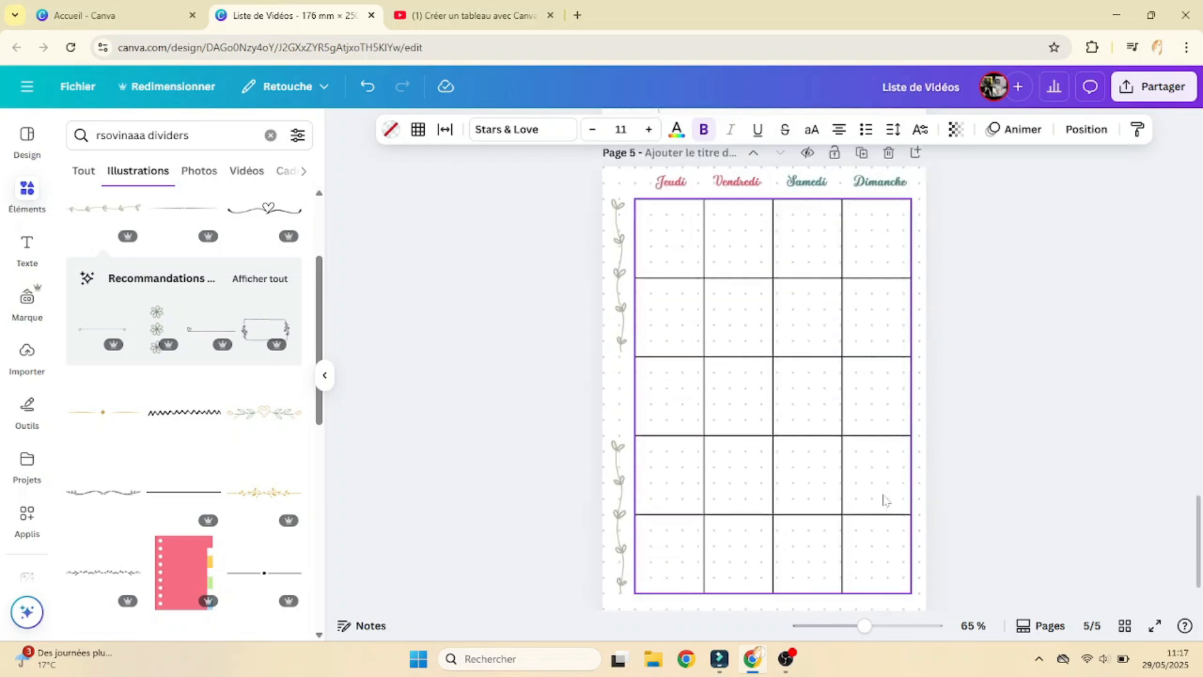
click(789, 544)
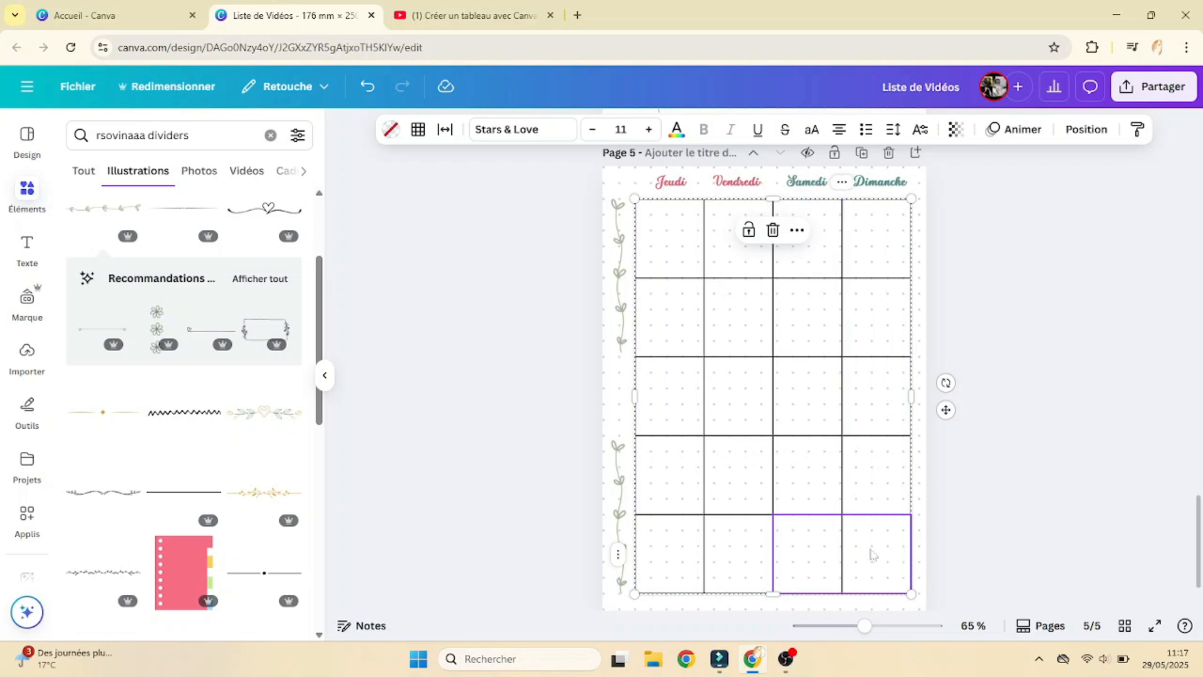
click(390, 130)
click(283, 283)
scroll(871, 350, up, 8)
scroll(871, 349, down, 4)
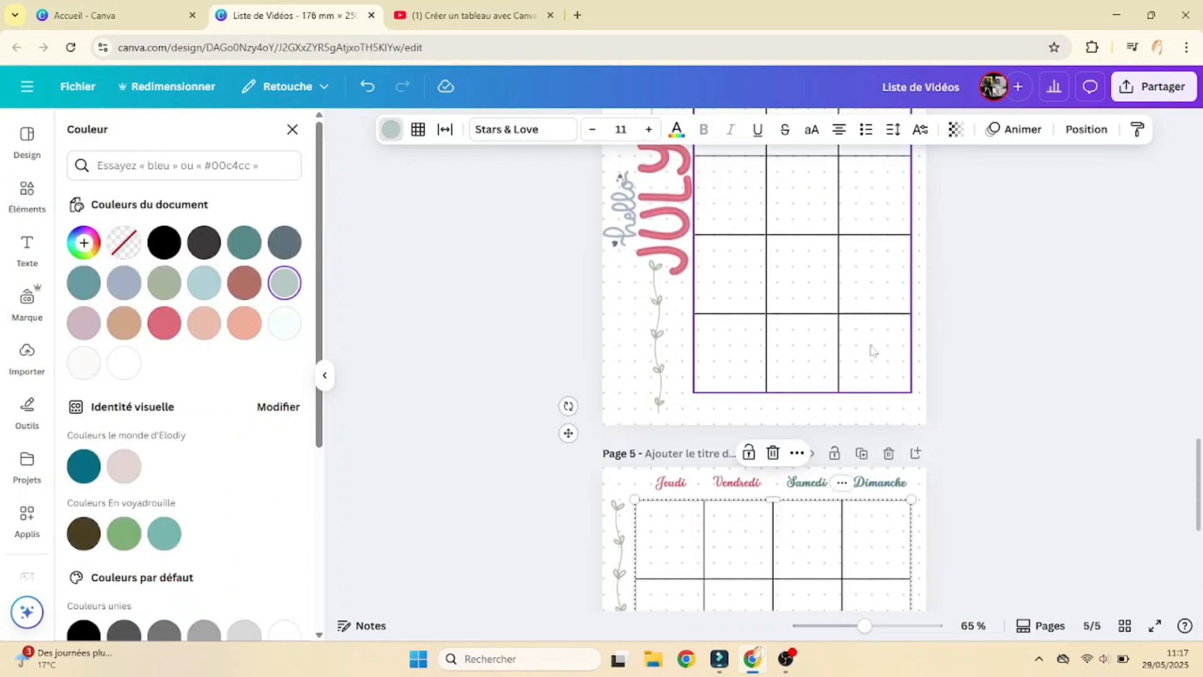
Merge the two filled last-row cells under "Samedi" and "Dimanche" on page 5 into one cell
scroll(871, 350, down, 5)
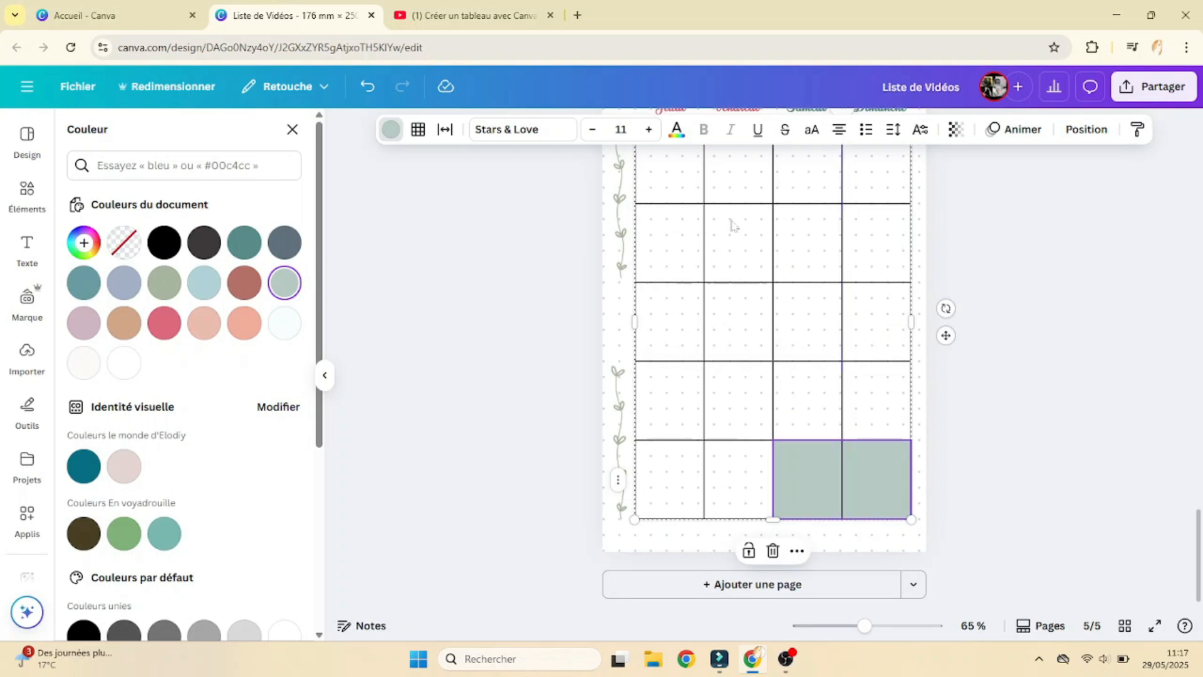
right_click(900, 506)
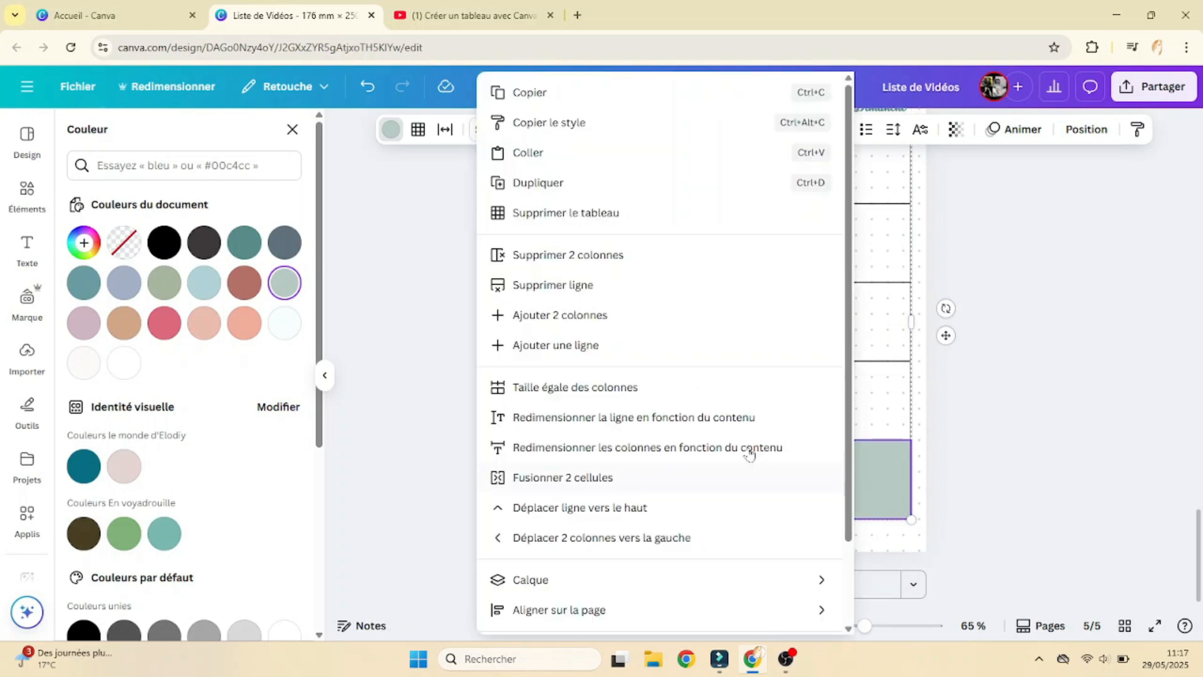
click(656, 475)
click(1083, 465)
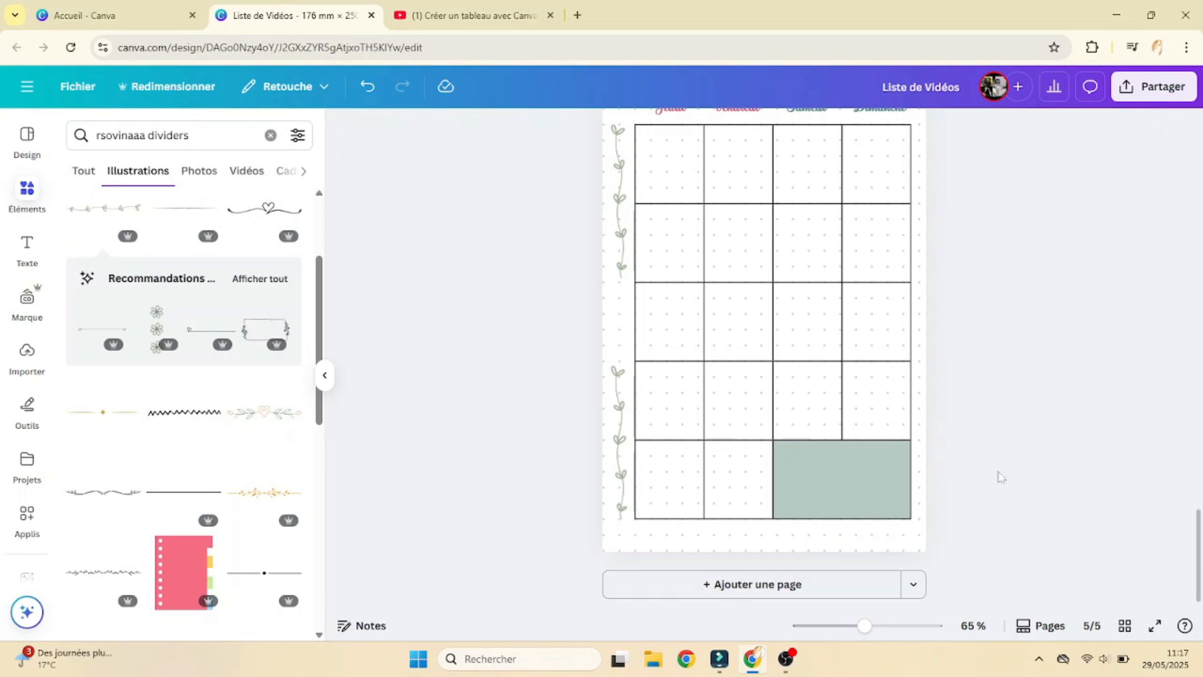
Fill the last-row "Vendredi" cell on page 5 with the pale grey-green document colour
scroll(1001, 477, up, 3)
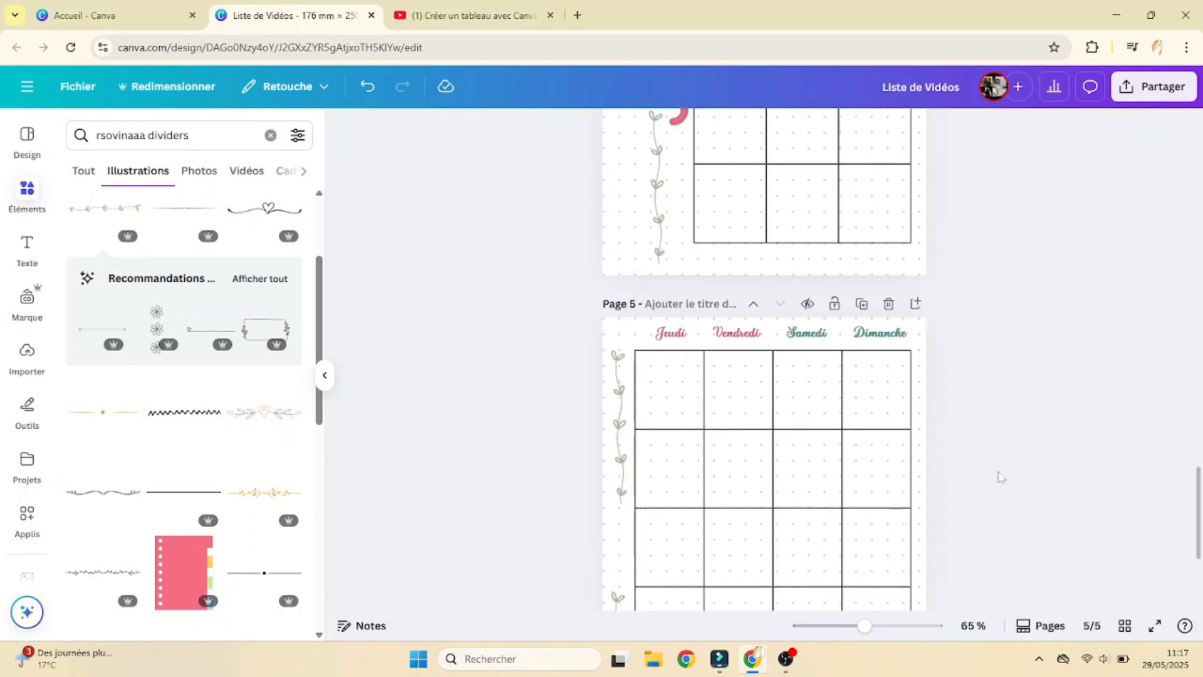
scroll(1001, 477, down, 4)
click(734, 469)
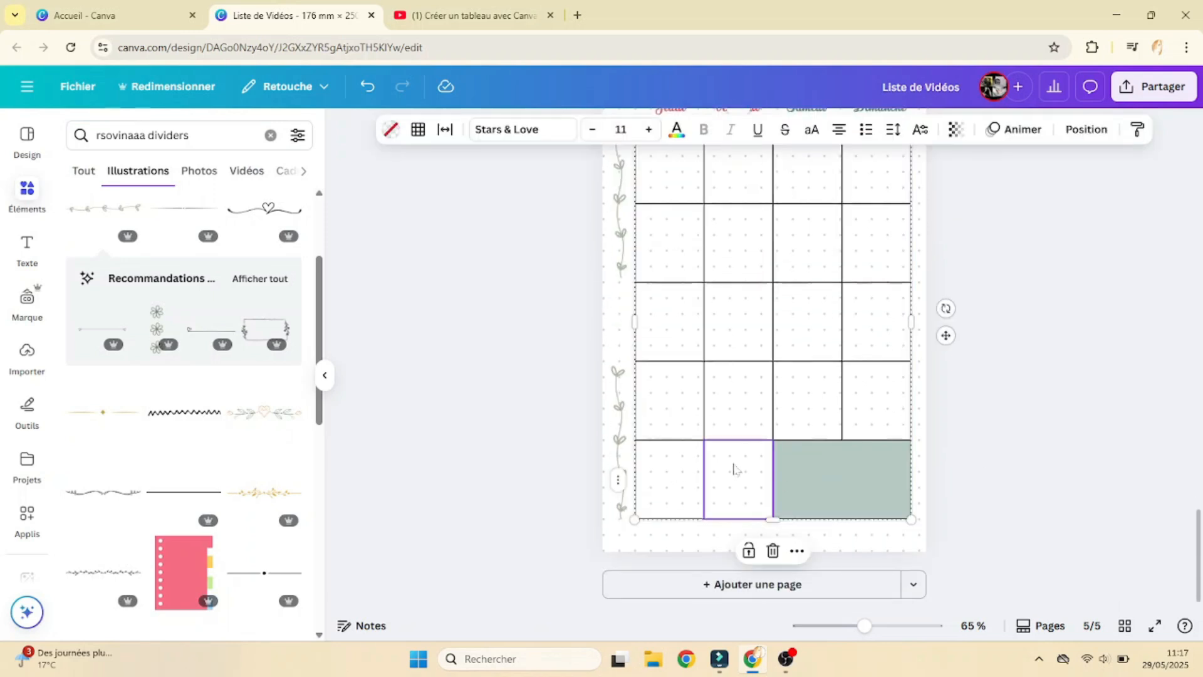
click(391, 137)
click(284, 283)
click(991, 478)
Merge the filled last-row "Vendredi" cell on page 5 with the adjoining merged grey-green cell
drag(813, 480, 803, 478)
click(363, 89)
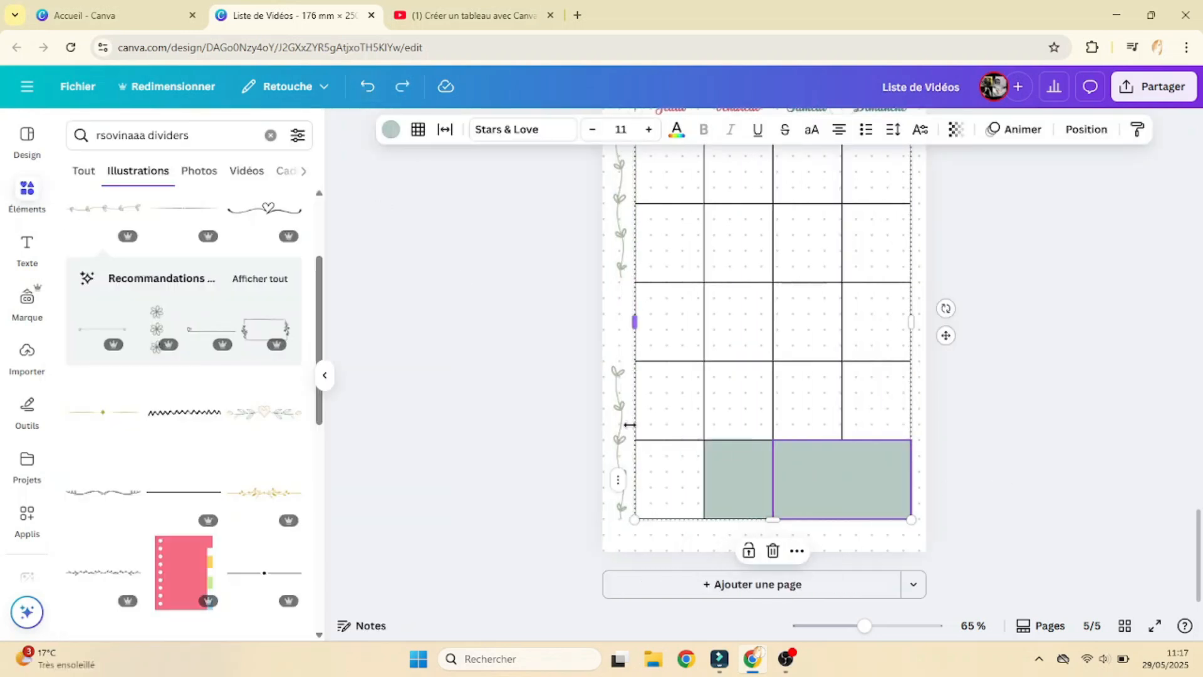
shift+click(740, 475)
right_click(808, 479)
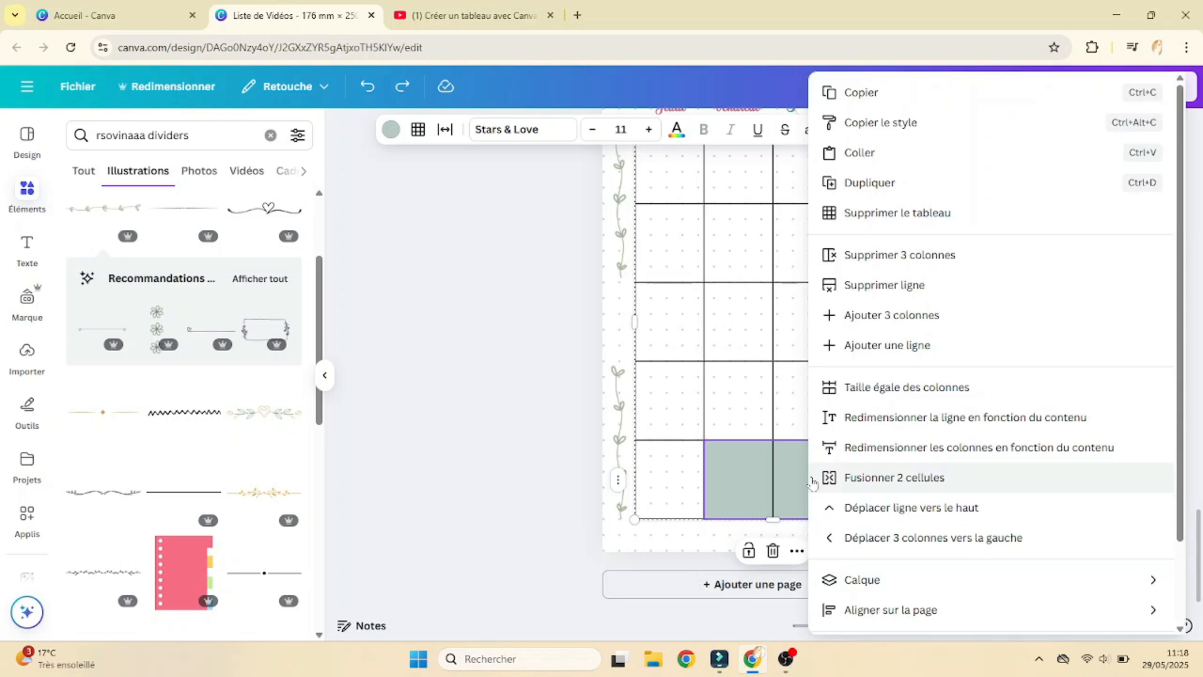
click(882, 479)
Add a text box reading "1" and place it in the upper-right corner of the first-row "Mardi" cell on page 4
scroll(1198, 482, up, 10)
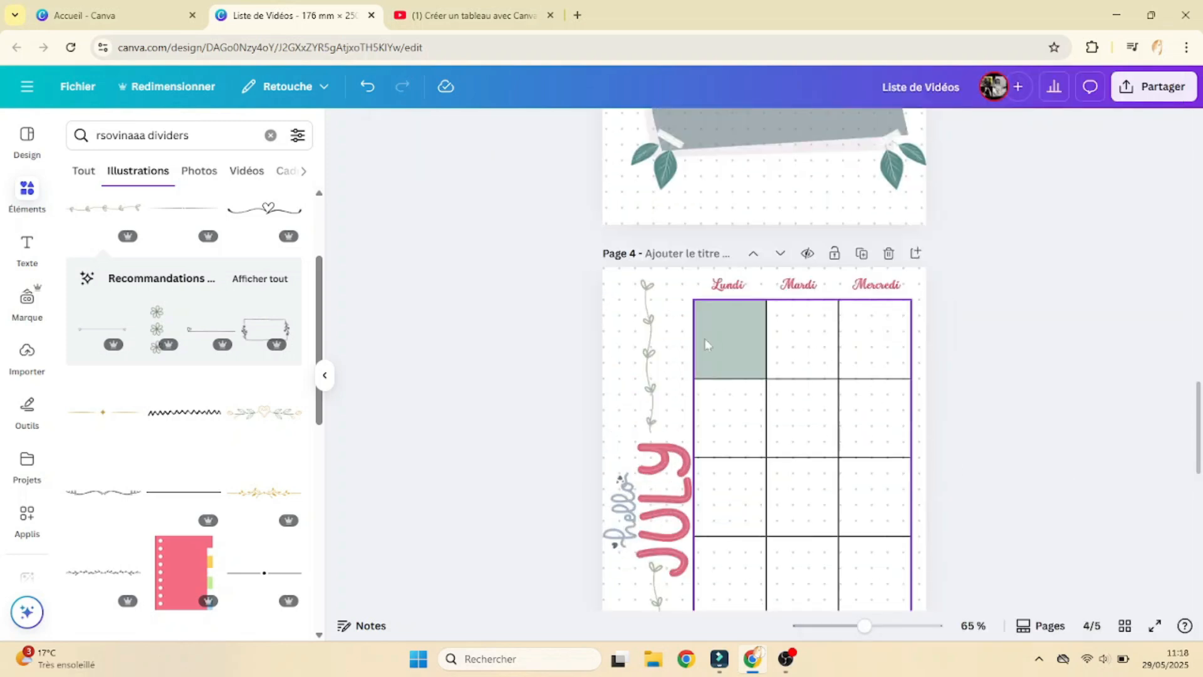
click(323, 379)
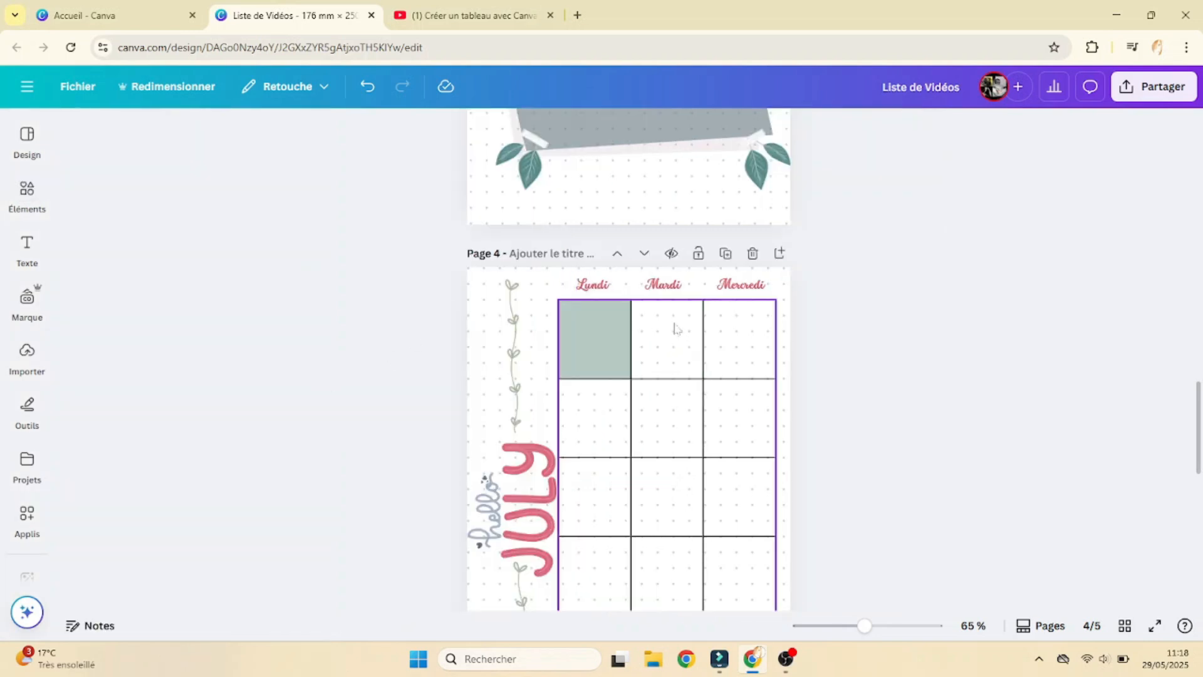
click(27, 250)
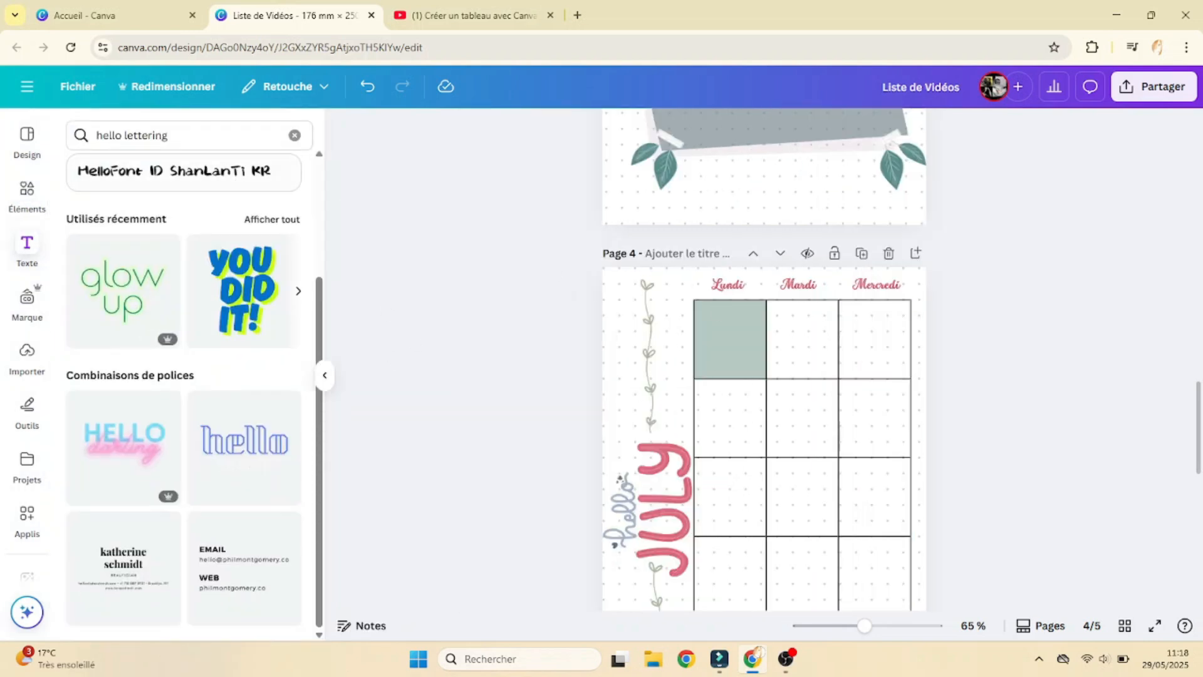
click(255, 172)
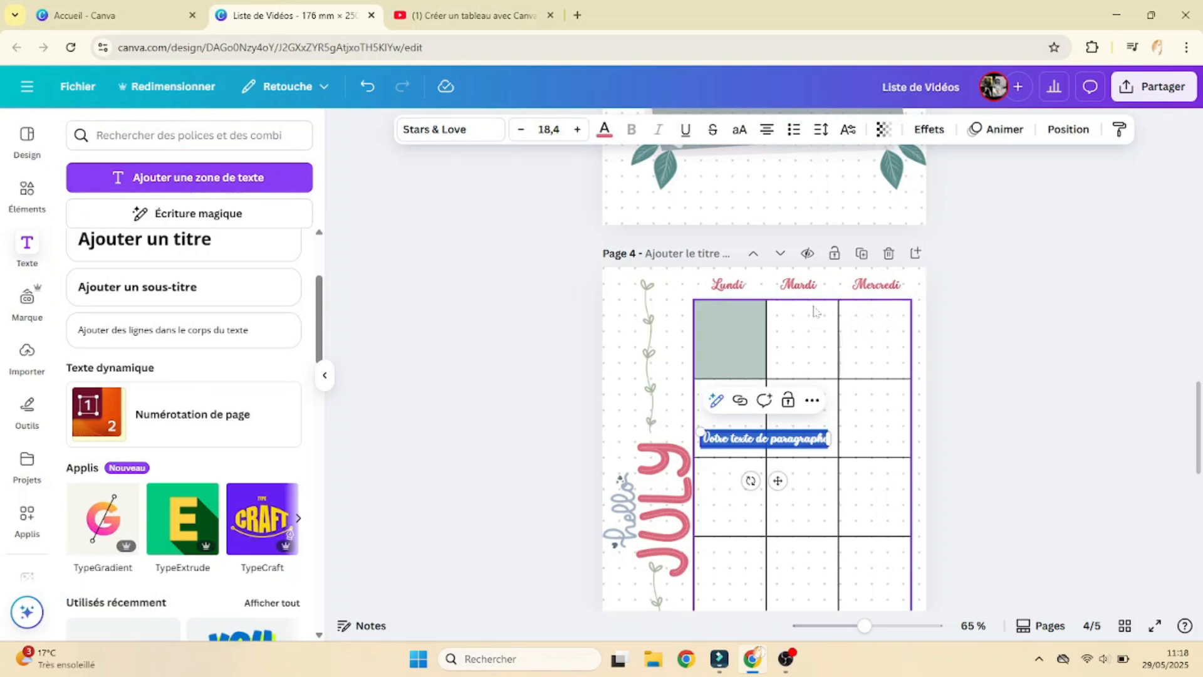
key(BackSpace)
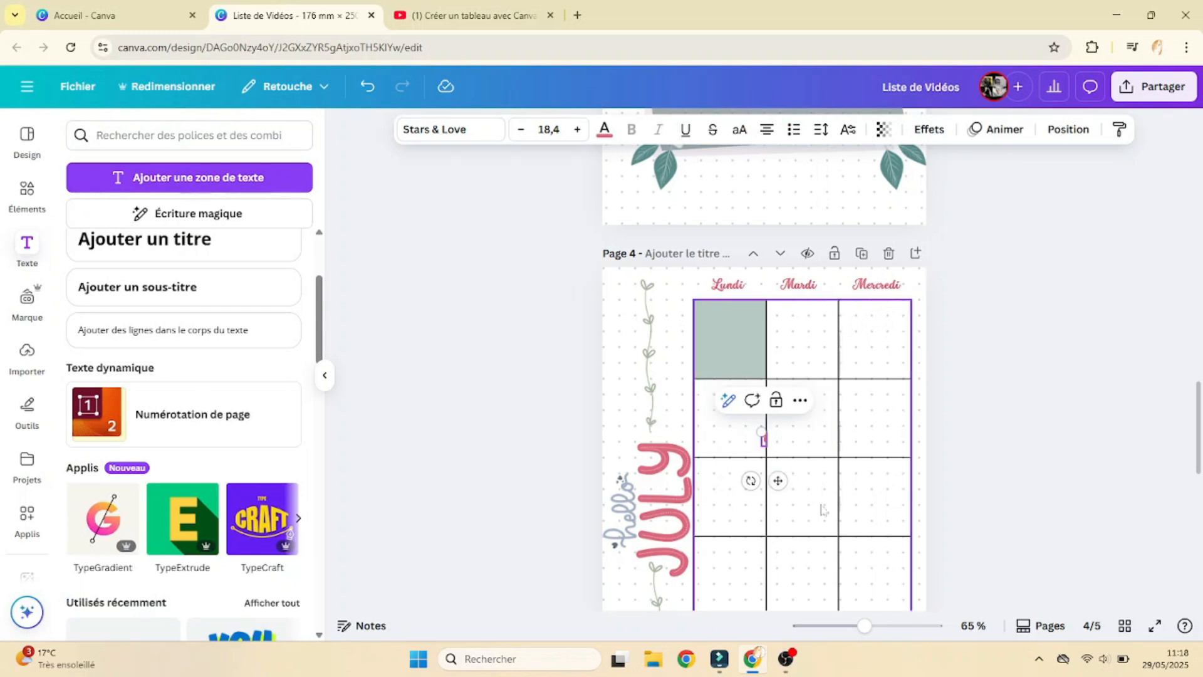
ctrl+scroll(824, 510, up, 5)
scroll(846, 462, up, 3)
text(1)
drag(806, 561, 916, 364)
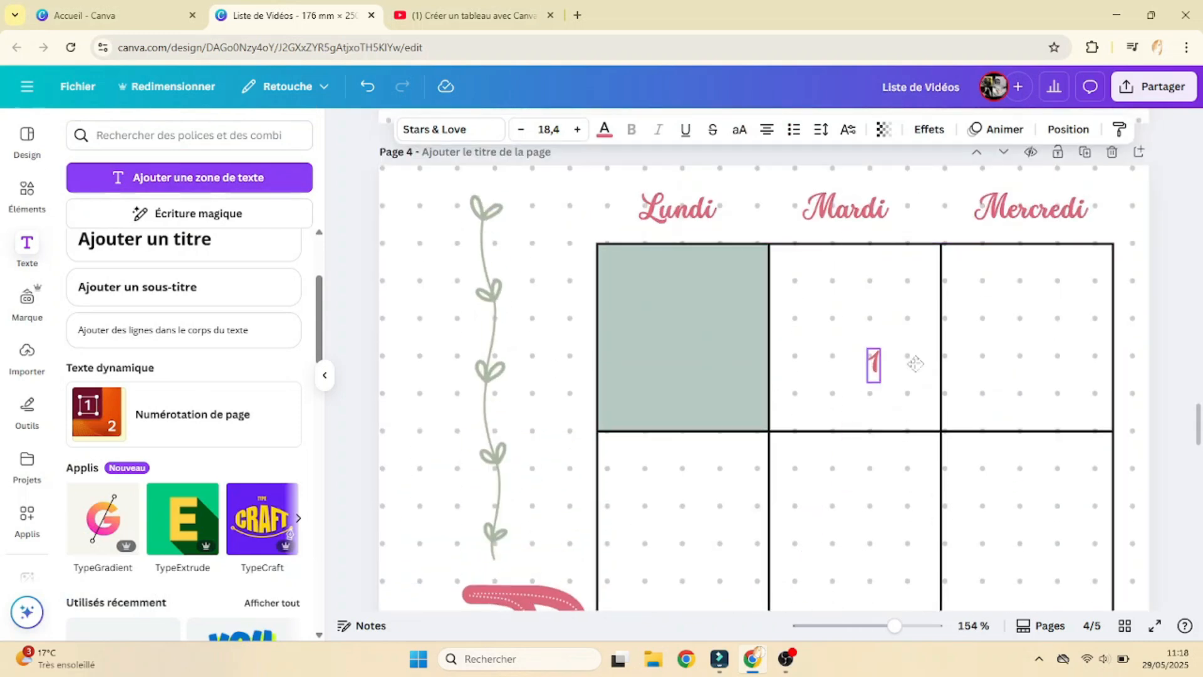
click(947, 285)
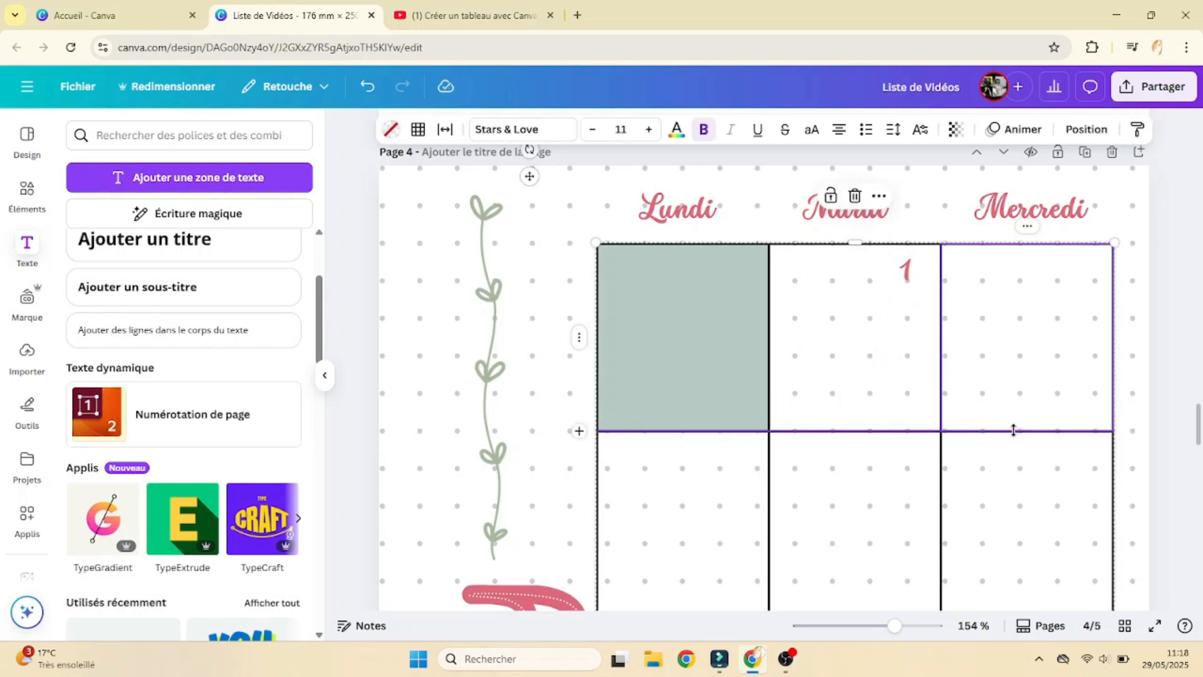
Duplicate the date 1 into the first-row "Mercredi" cell on page 4 and change it to "2"
click(905, 271)
click(916, 225)
double_click(925, 291)
text(2)
Place copies of the date in the second row of page 4, reading 7, 8 and 9
drag(938, 344, 741, 459)
key(ctrl+d)
double_click(740, 461)
click(776, 414)
click(815, 180)
drag(768, 532, 915, 531)
click(943, 411)
click(972, 180)
Duplicate the date 9 into the third-row "Lundi" cell on page 4 and change it to "14"
scroll(1088, 414, down, 3)
click(1108, 189)
click(1040, 317)
drag(1100, 302, 754, 474)
double_click(737, 422)
text(14)
Continue the third row of page 4 with date copies reading 15 under "Mardi" and 16 under "Mercredi"
drag(407, 422, 907, 431)
double_click(907, 431)
text(15)
click(943, 384)
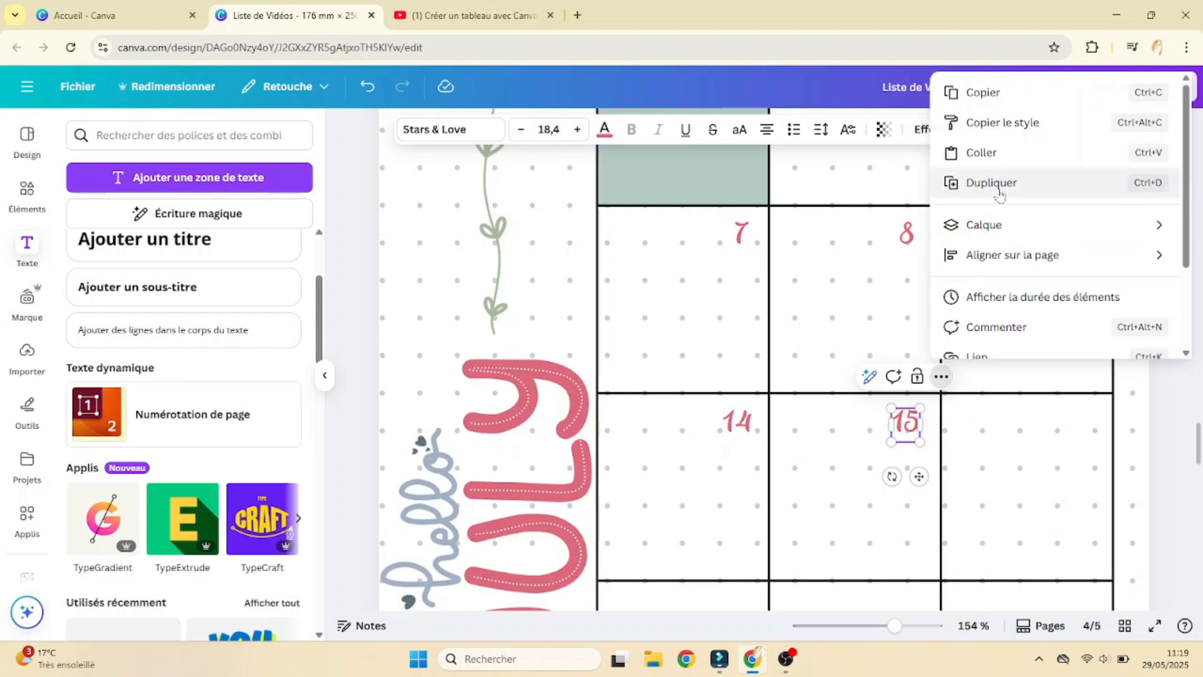
click(1002, 180)
drag(937, 494, 1085, 487)
click(873, 543)
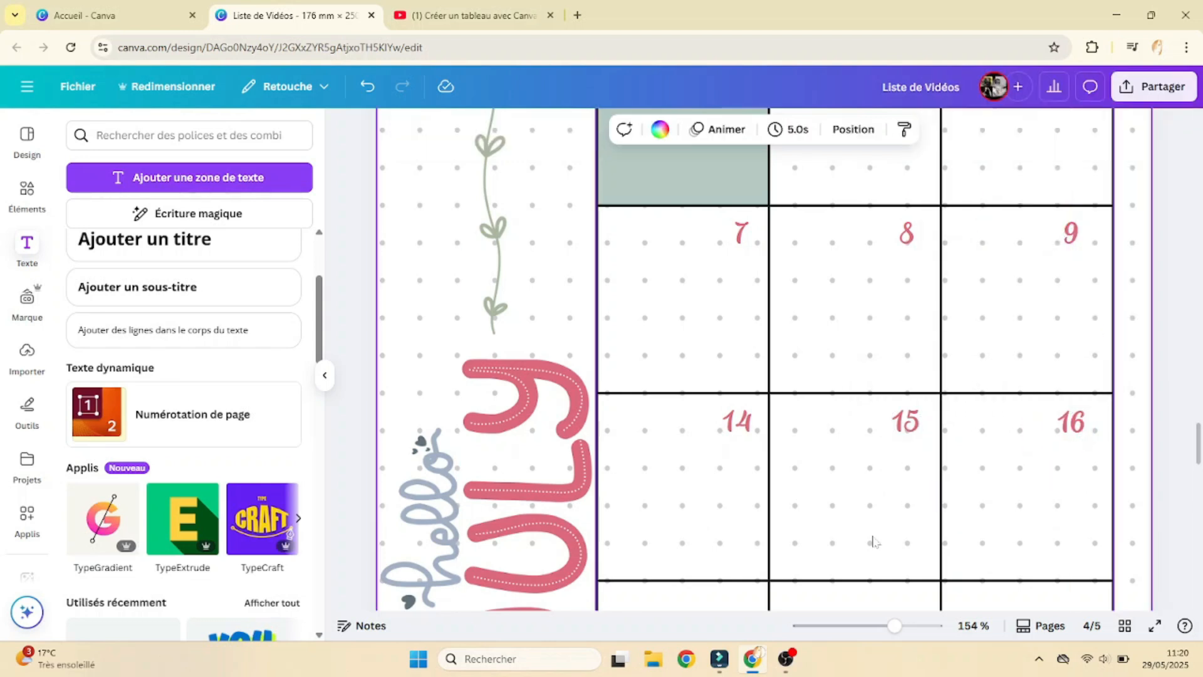
Duplicate the date 16 into the fourth-row "Lundi" cell on page 4 and change it to "21"
scroll(815, 514, down, 4)
scroll(770, 489, up, 2)
click(1072, 272)
click(1131, 227)
click(1087, 359)
drag(1104, 345, 753, 512)
double_click(740, 462)
text(21)
Continue the fourth row of page 4 with date copies reading 22 under "Mardi" and 23 under "Mercredi"
click(776, 413)
click(830, 183)
scroll(754, 486, down, 3)
drag(554, 578, 849, 467)
double_click(848, 468)
text(22)
click(884, 429)
click(950, 183)
drag(873, 524, 962, 520)
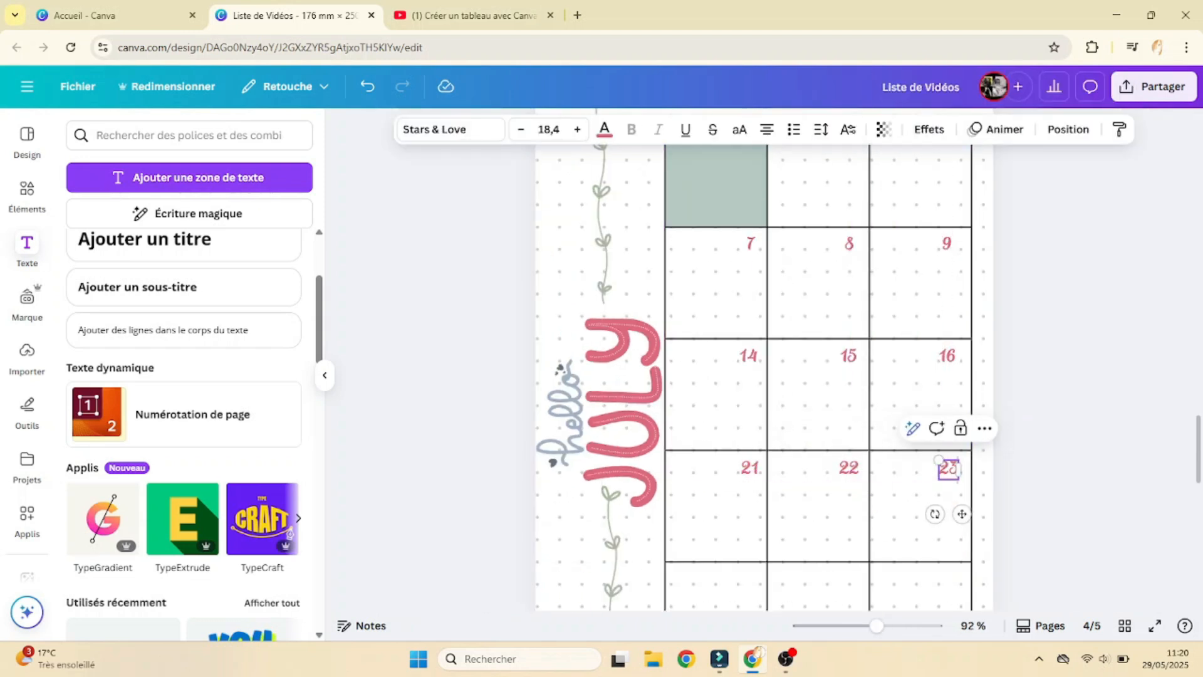
Place date copies in the last row of page 4, reading 28, 29 and 30 under "Lundi", "Mardi" and "Mercredi"
click(984, 428)
click(996, 182)
scroll(763, 478, down, 2)
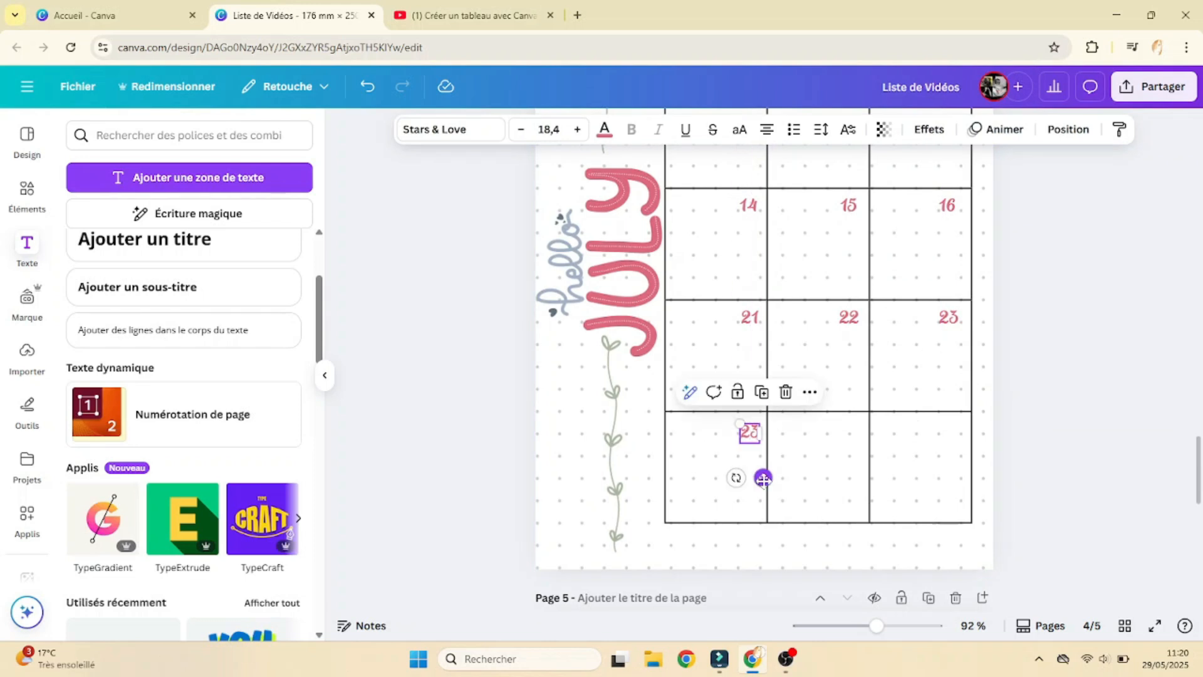
click(786, 392)
click(843, 147)
drag(562, 594, 858, 479)
double_click(845, 434)
text(29)
key(ctrl+d)
drag(846, 432, 947, 433)
text(30)
click(1007, 470)
Add a text box reading "3" on page 5, colour it the document's pinkish red and place it in the first "Jeudi" cell
drag(876, 626, 857, 627)
scroll(766, 315, down, 4)
click(189, 178)
scroll(776, 414, up, 3)
scroll(752, 451, down, 5)
text(3)
drag(858, 625, 877, 626)
click(605, 130)
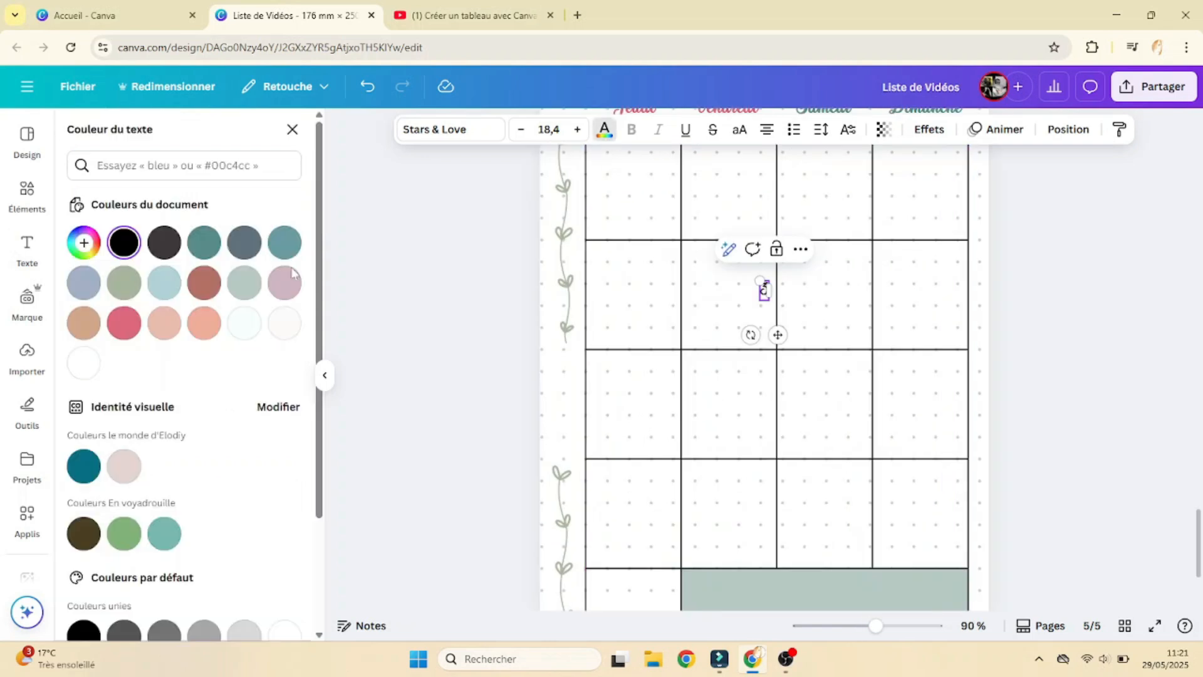
click(124, 323)
scroll(743, 439, up, 4)
drag(778, 560, 958, 419)
Duplicate the date 3 into the first-row "Vendredi" cell on page 5 and change it to "4"
click(672, 332)
double_click(750, 376)
text(4)
click(745, 376)
click(998, 402)
Complete the first row of page 5 with date copies reading 5 under "Samedi" and 6 under "Dimanche"
click(750, 374)
click(762, 333)
double_click(856, 374)
key(BackSpace)
key(BackSpace)
click(932, 384)
click(856, 374)
click(868, 333)
double_click(945, 375)
text(6)
click(639, 491)
Start the second row of page 5 with date copies reading 10 under "Jeudi" and 11 under "Vendredi"
scroll(633, 516, up, 1)
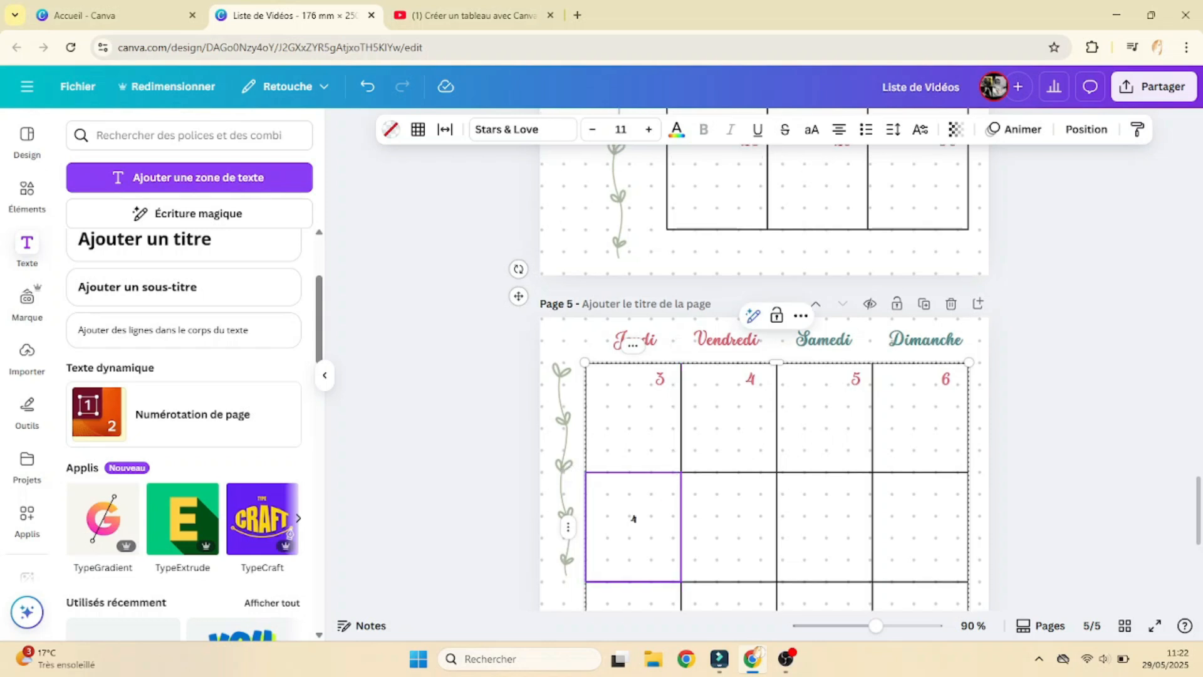
click(660, 379)
click(671, 339)
drag(686, 434, 862, 535)
double_click(660, 488)
text(10)
click(696, 450)
click(745, 183)
click(755, 491)
text(1)
key(Delete)
Complete the second row of page 5 with date copies reading 12 under "Samedi" and 13 under "Dimanche"
click(790, 450)
click(838, 183)
double_click(849, 490)
text(12)
click(885, 450)
click(934, 183)
Duplicate the date 13 into the third-row "Jeudi" cell on page 5 and change it to "17"
scroll(945, 492, down, 3)
click(979, 224)
click(995, 352)
drag(966, 321, 860, 532)
double_click(660, 376)
text(17)
Complete the third row of page 5 with date copies reading 18, 19 and 20
click(696, 336)
click(730, 464)
click(793, 336)
click(827, 464)
click(888, 337)
click(924, 464)
double_click(948, 376)
text(20)
Start the fourth row of page 5 with date copies reading 24 under "Jeudi" and 25 under "Vendredi"
click(949, 376)
click(961, 336)
double_click(663, 487)
text(24)
click(698, 446)
click(765, 185)
double_click(757, 488)
text(25)
Complete the fourth row of page 5 with date copies reading 26 under "Samedi" and 27 under "Dimanche"
click(791, 446)
click(858, 186)
double_click(849, 488)
text(26)
click(883, 446)
click(950, 186)
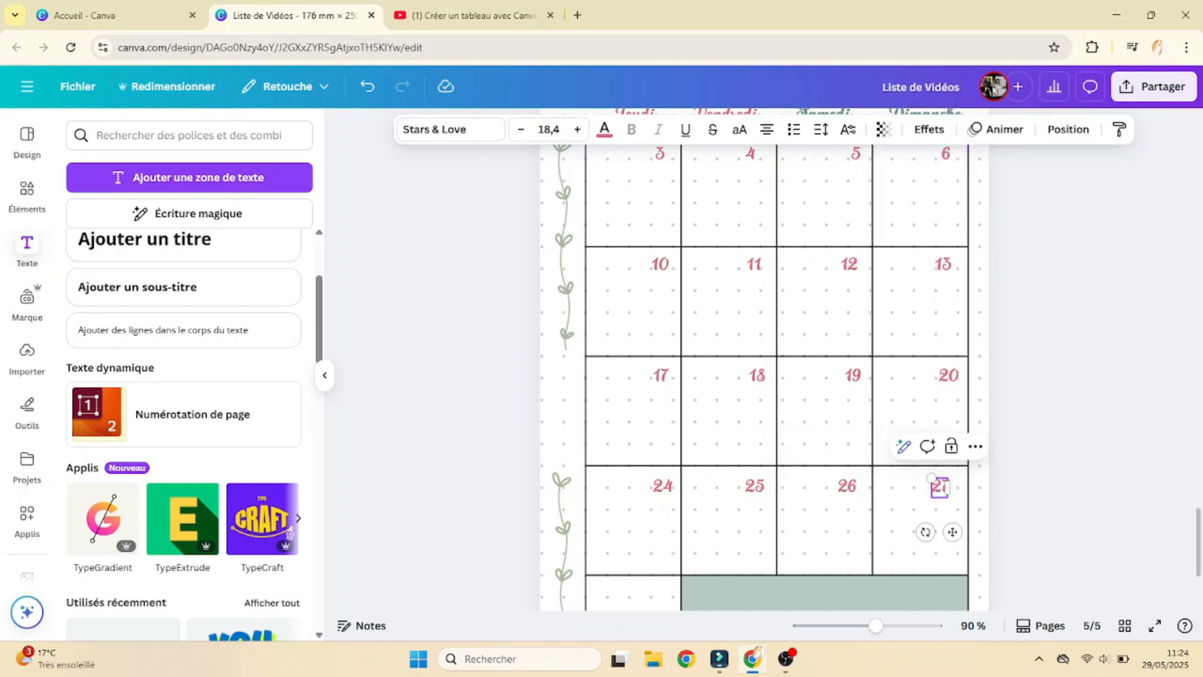
Duplicate the date 27 into the last-row "Jeudi" cell on page 5 and change it to "31"
scroll(1001, 402, down, 1)
click(976, 371)
click(1037, 178)
drag(963, 466, 677, 565)
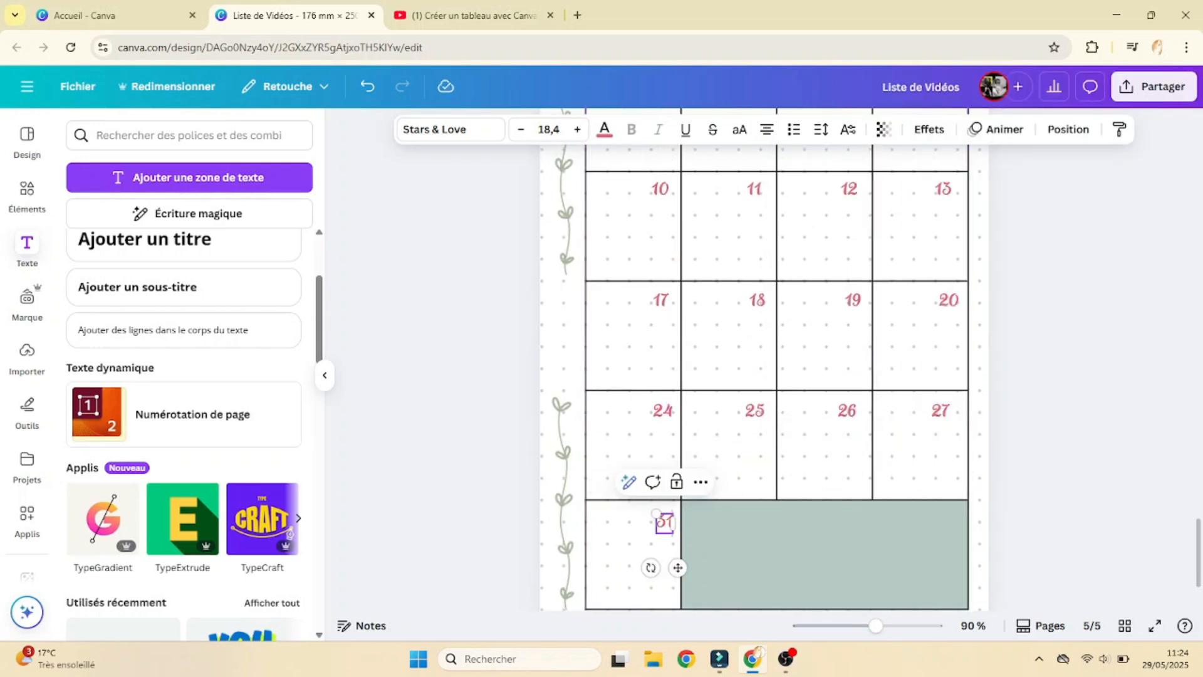
click(1116, 452)
Review the journal's earlier pages and the dated calendar on page 5
drag(873, 627, 858, 627)
scroll(962, 560, up, 11)
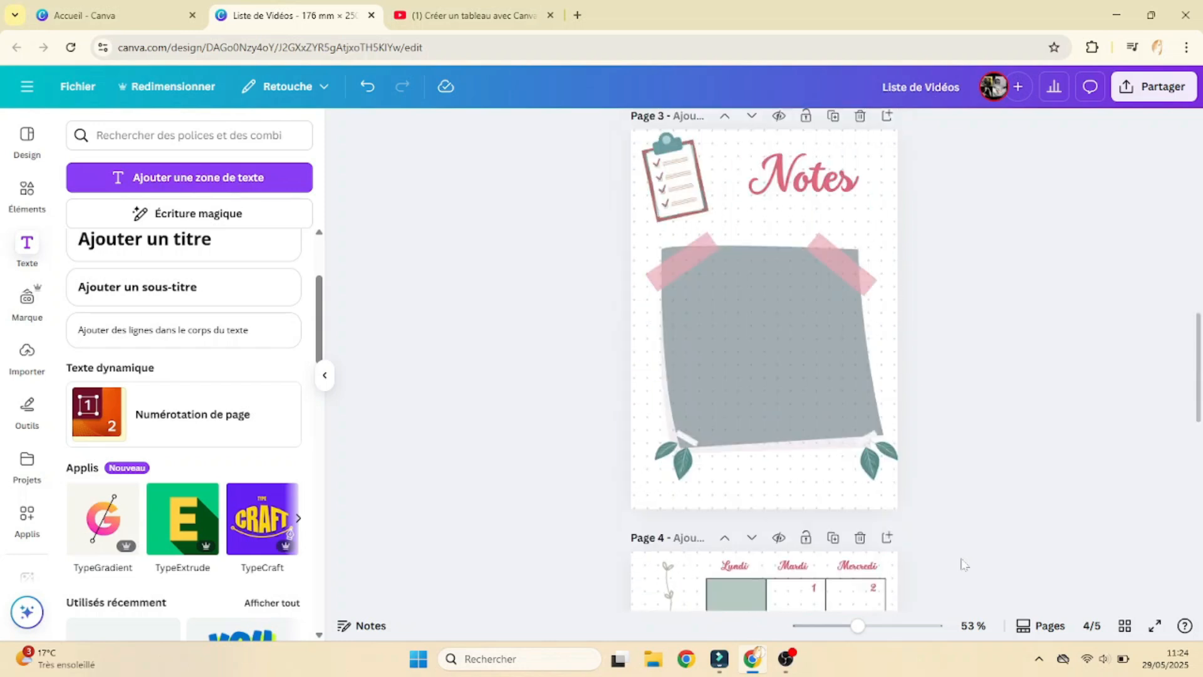
scroll(964, 564, up, 10)
scroll(964, 564, down, 20)
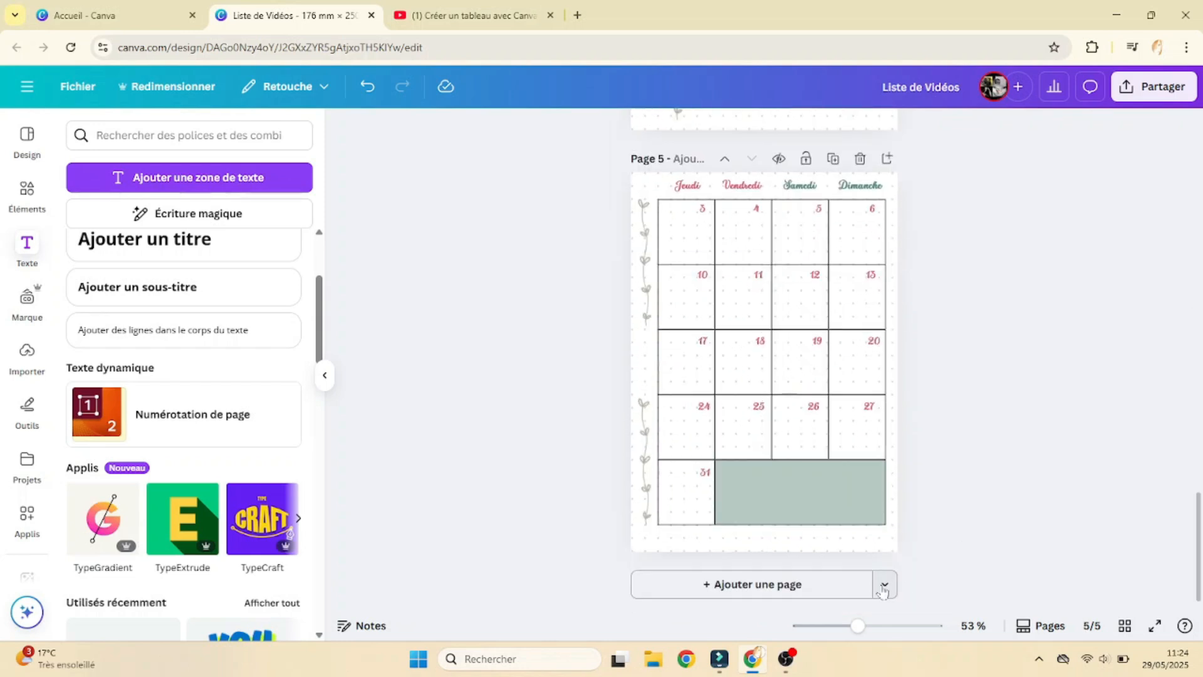
Duplicate page 5 and delete the weekday headings, calendar table and dates from the copy
click(832, 160)
click(687, 185)
shift+click(742, 185)
key(Delete)
drag(915, 541, 664, 181)
key(Delete)
Stack the two leafy vines end to end on page 6 so they form one vertical line left of centre
drag(644, 294, 724, 280)
click(646, 443)
drag(646, 443, 734, 364)
click(847, 428)
drag(740, 410, 733, 410)
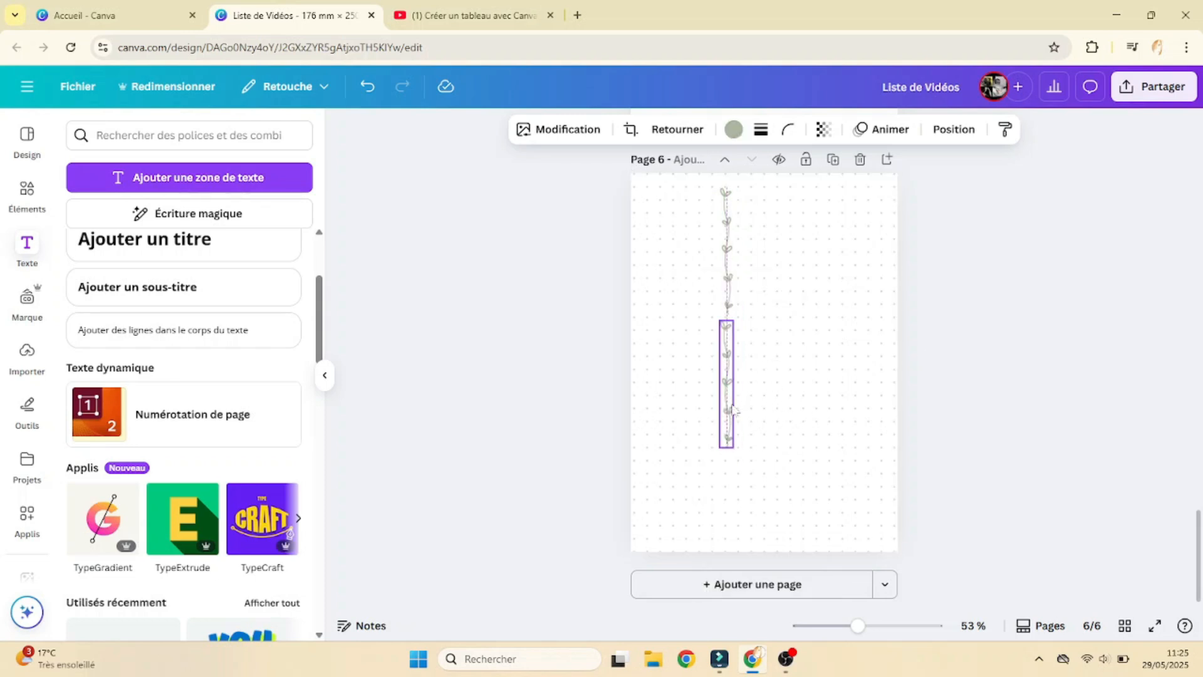
click(831, 411)
drag(730, 256, 727, 259)
click(851, 320)
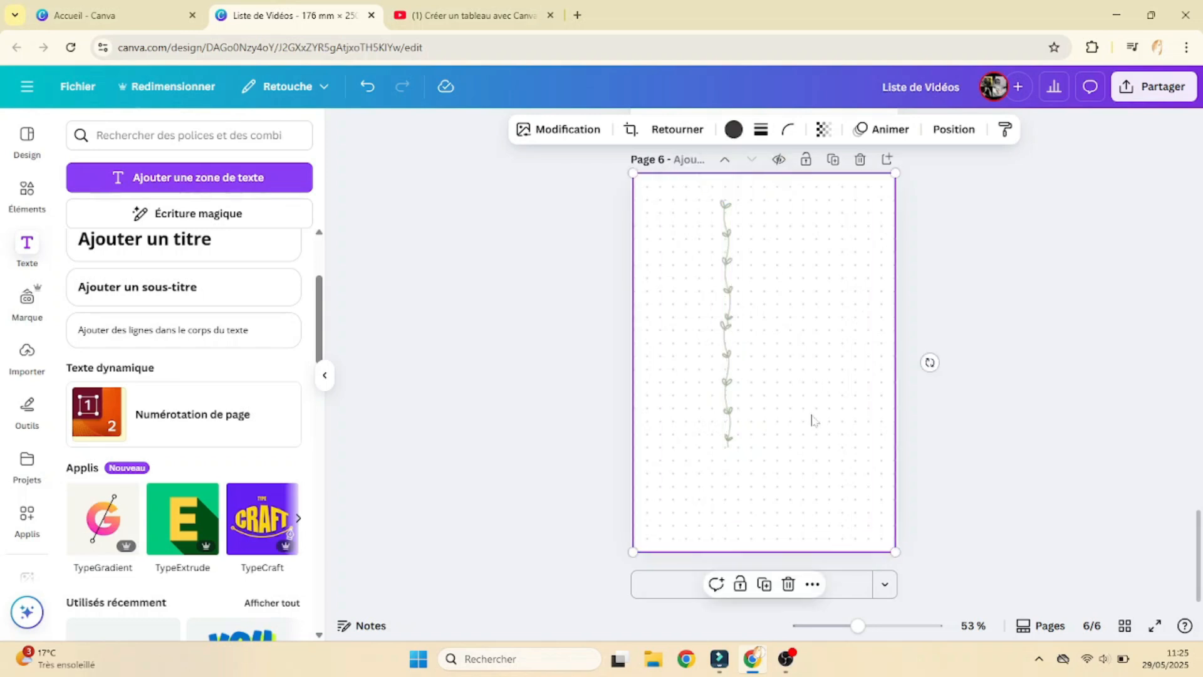
Select both stacked vines on page 6 and group them
click(776, 283)
click(727, 301)
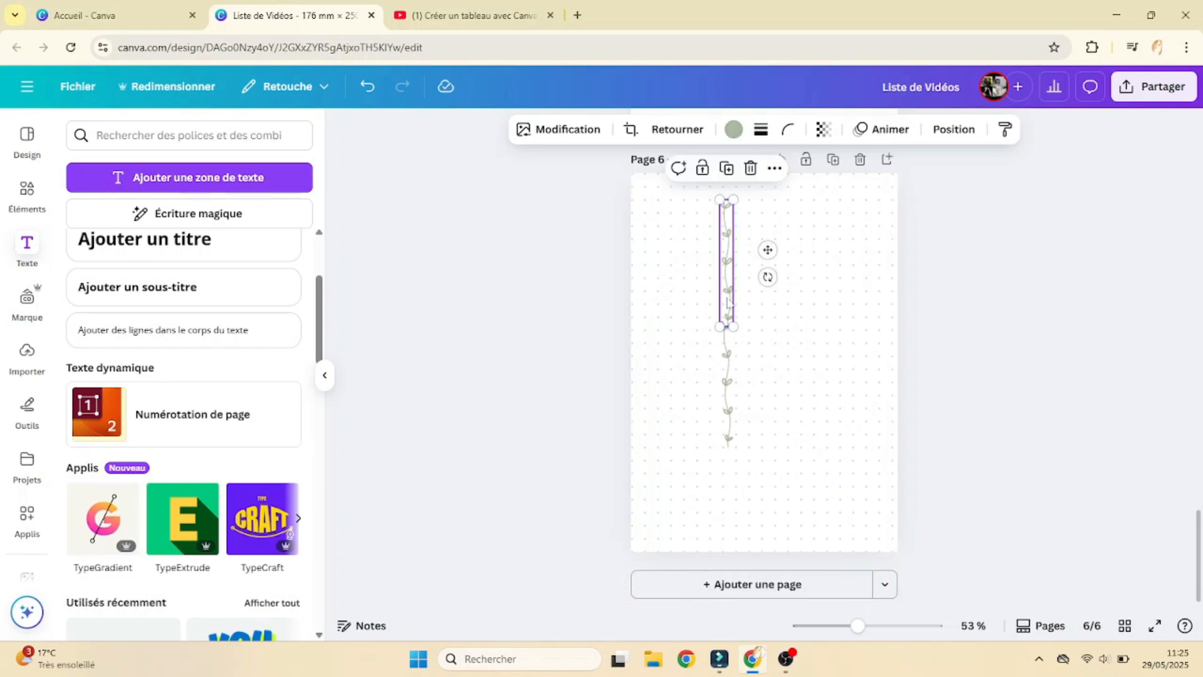
click(726, 351)
click(718, 293)
click(726, 360)
click(814, 368)
click(730, 347)
click(775, 289)
mouse_move(829, 492)
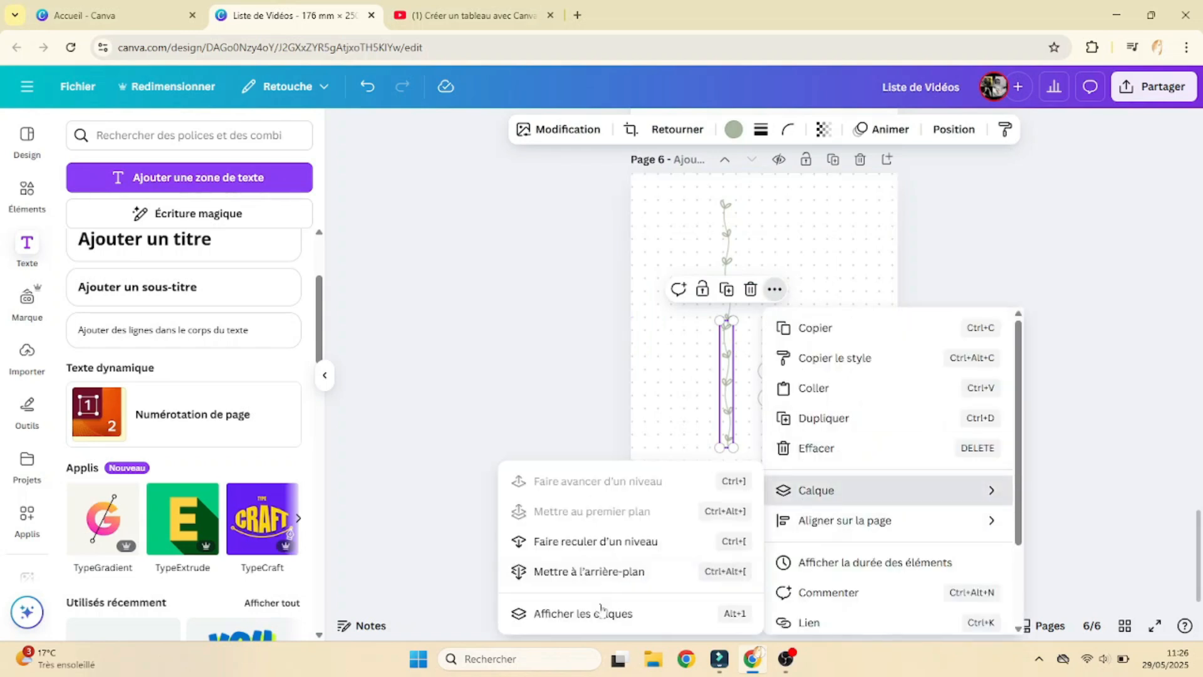
click(611, 614)
shift+click(140, 312)
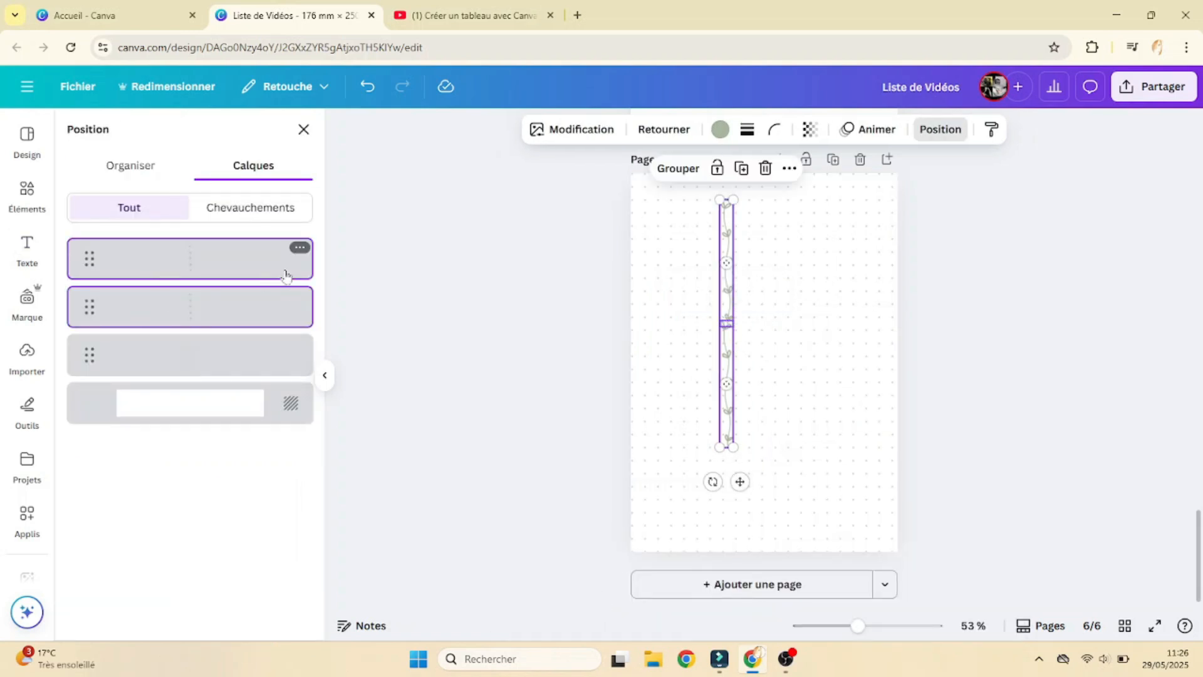
click(684, 175)
Duplicate the grouped vine and position the two vine lines so they divide page 6 into three columns
click(761, 170)
drag(739, 331, 814, 325)
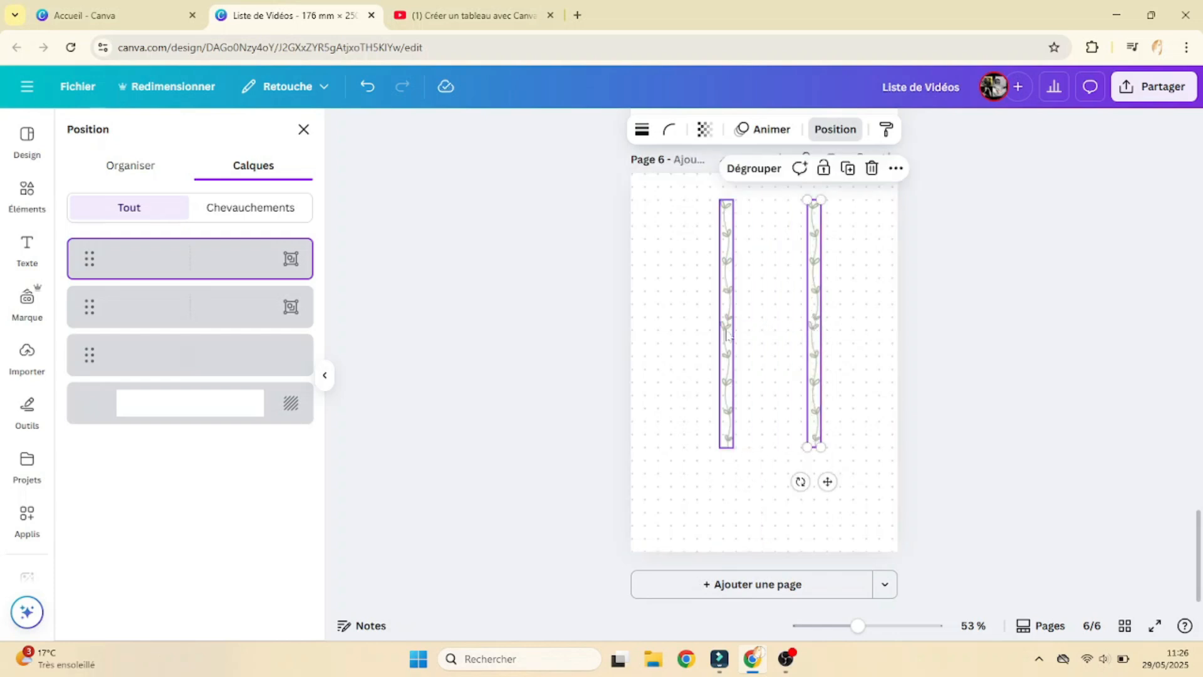
click(771, 200)
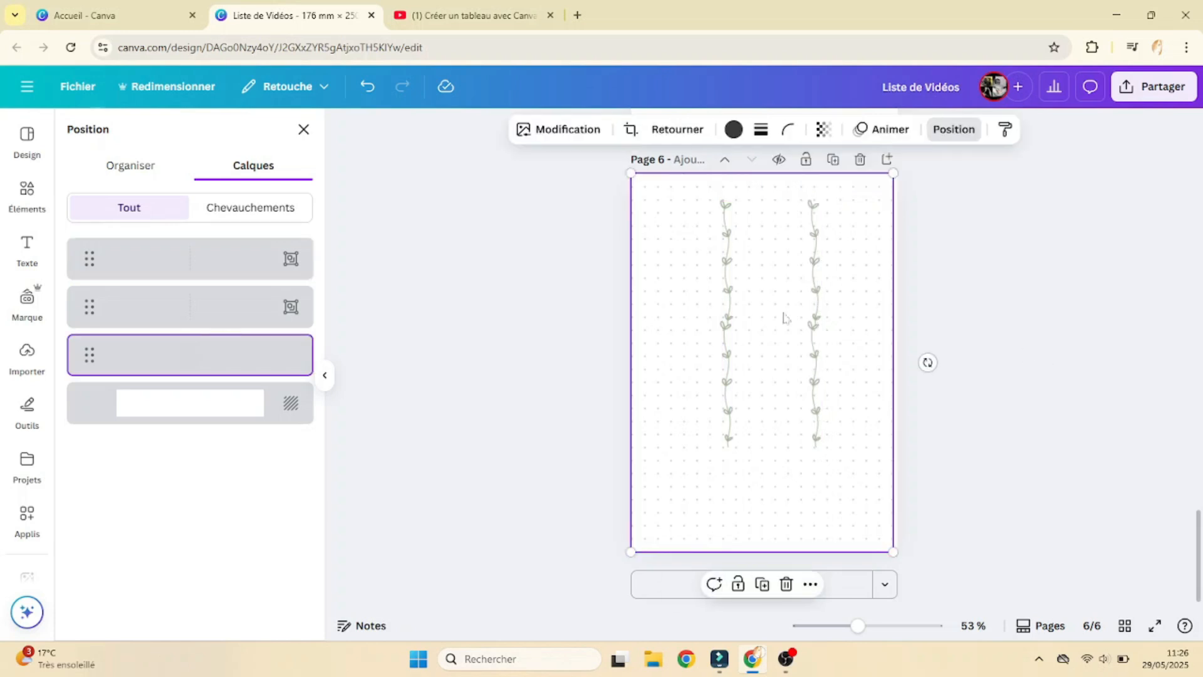
click(814, 320)
drag(732, 321, 725, 320)
click(926, 321)
click(840, 335)
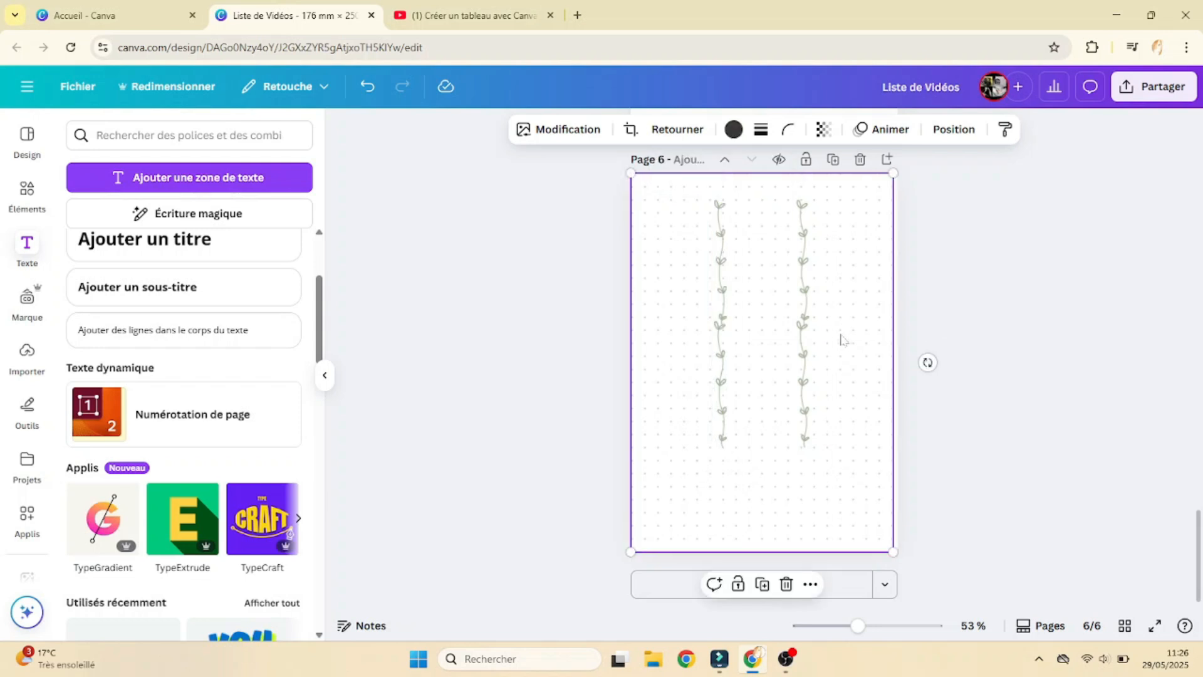
Copy the lower vine from page 5 onto page 6 and extend both vine lines to the page's bottom edge
scroll(841, 395, up, 5)
click(644, 363)
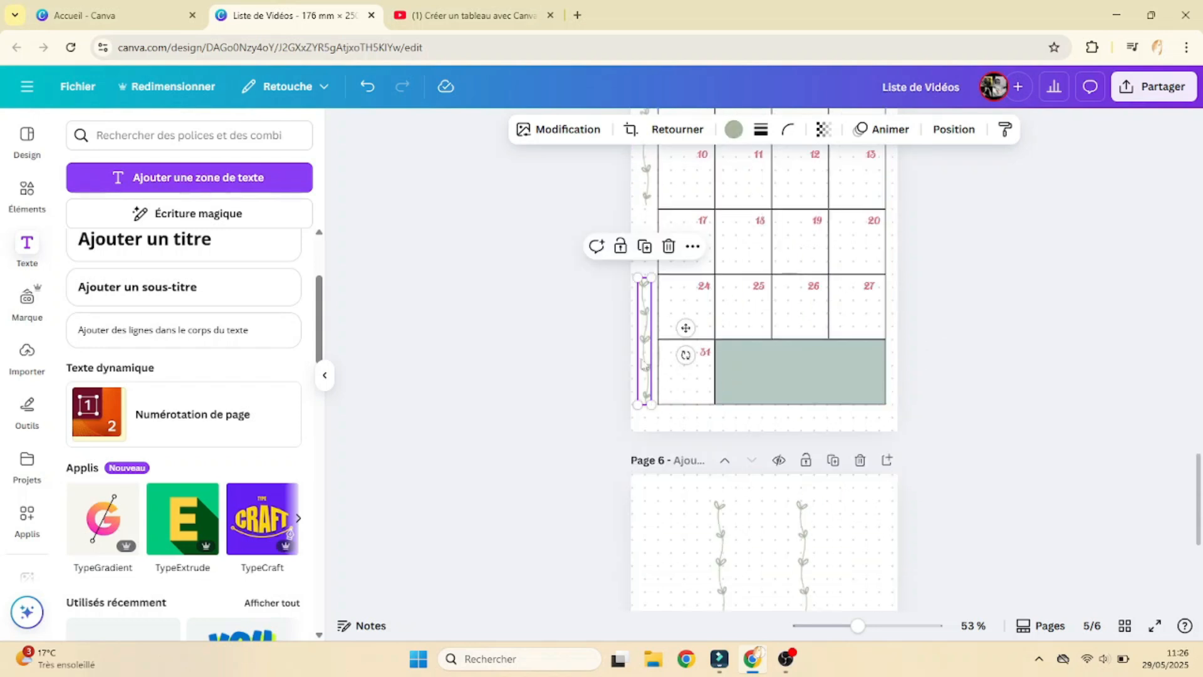
key(ctrl+c)
scroll(689, 376, down, 5)
click(753, 479)
key(ctrl+v)
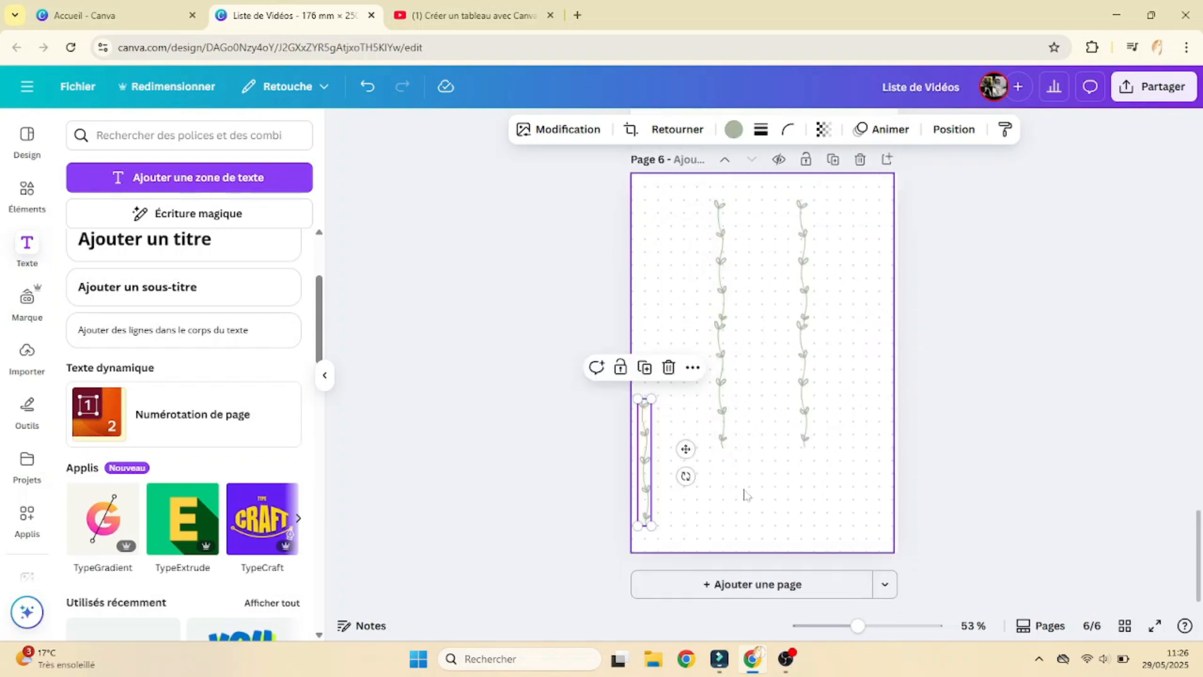
drag(680, 451, 722, 511)
click(1013, 460)
click(873, 483)
drag(725, 389, 722, 381)
click(742, 244)
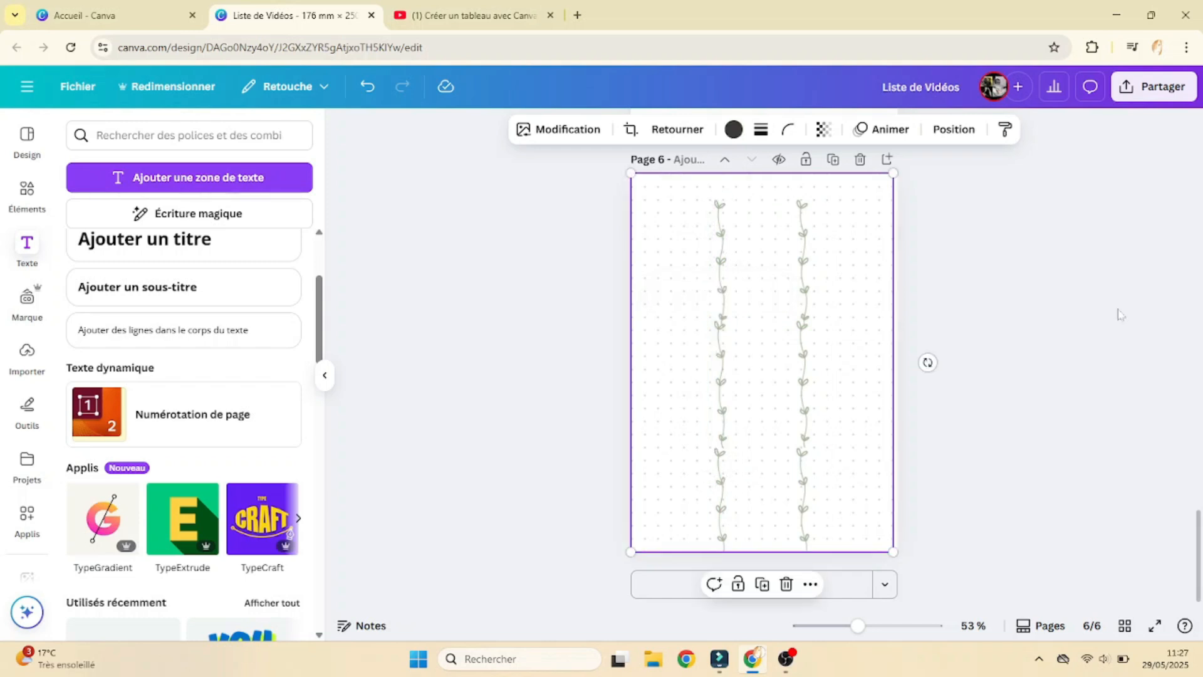
Copy the "Jeudi" heading from page 5 above the first column of page 6 and change its text to "Semaine"
scroll(814, 435, up, 12)
click(697, 517)
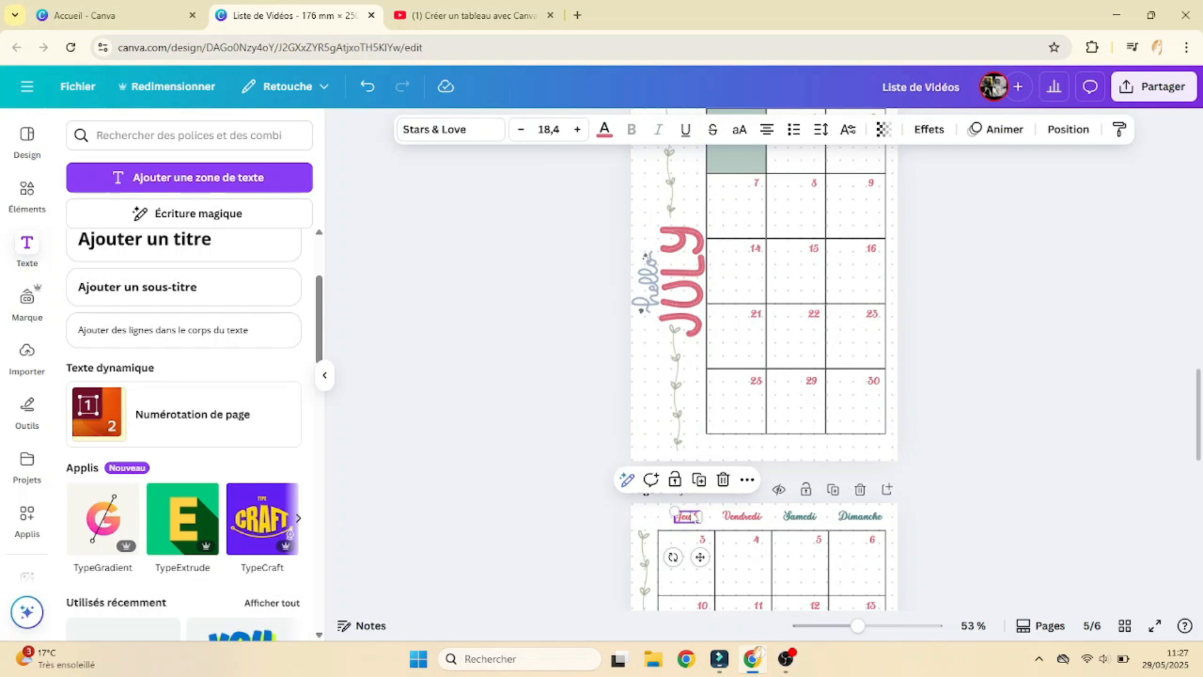
scroll(684, 475, down, 10)
click(676, 268)
key(ctrl+v)
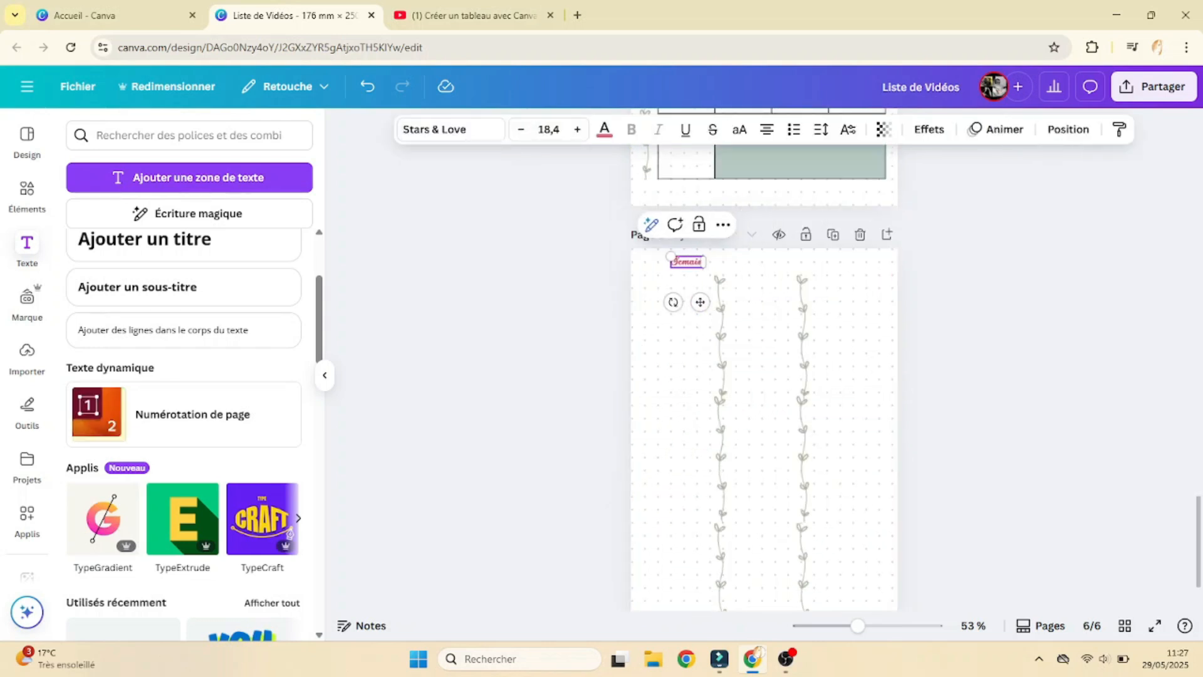
Enlarge the "Semaine" heading to size 29,4 and duplicate it so one heading sits above each of the three columns
drag(862, 631, 887, 625)
drag(540, 317, 490, 334)
drag(571, 373, 983, 369)
key(ctrl+d)
key(ctrl+d)
click(551, 308)
drag(552, 309, 566, 308)
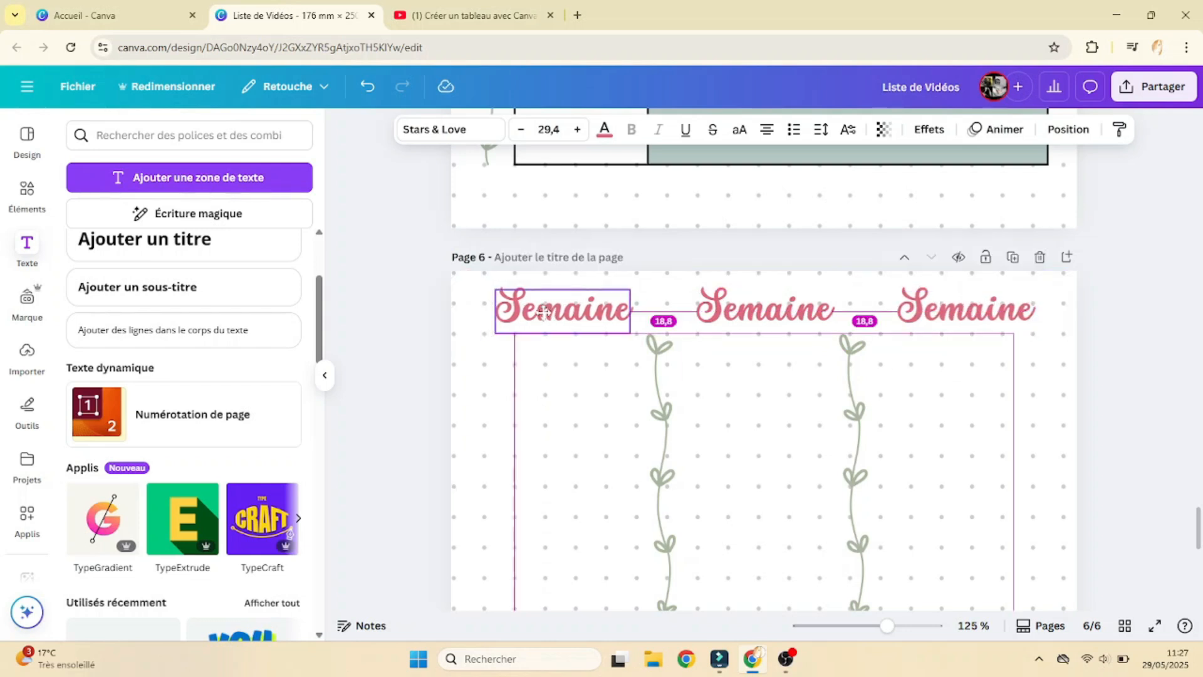
click(1122, 398)
Recolour the blue-grey note paper on page 3 to a pale sage green
click(145, 329)
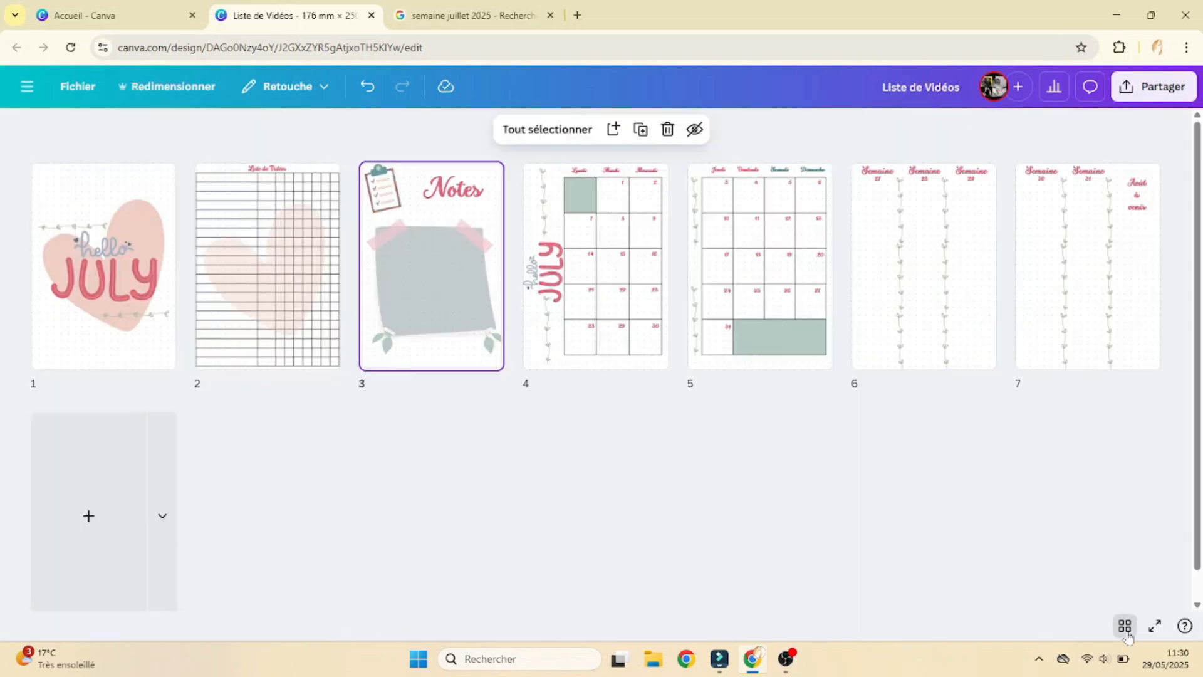
click(1125, 626)
click(607, 303)
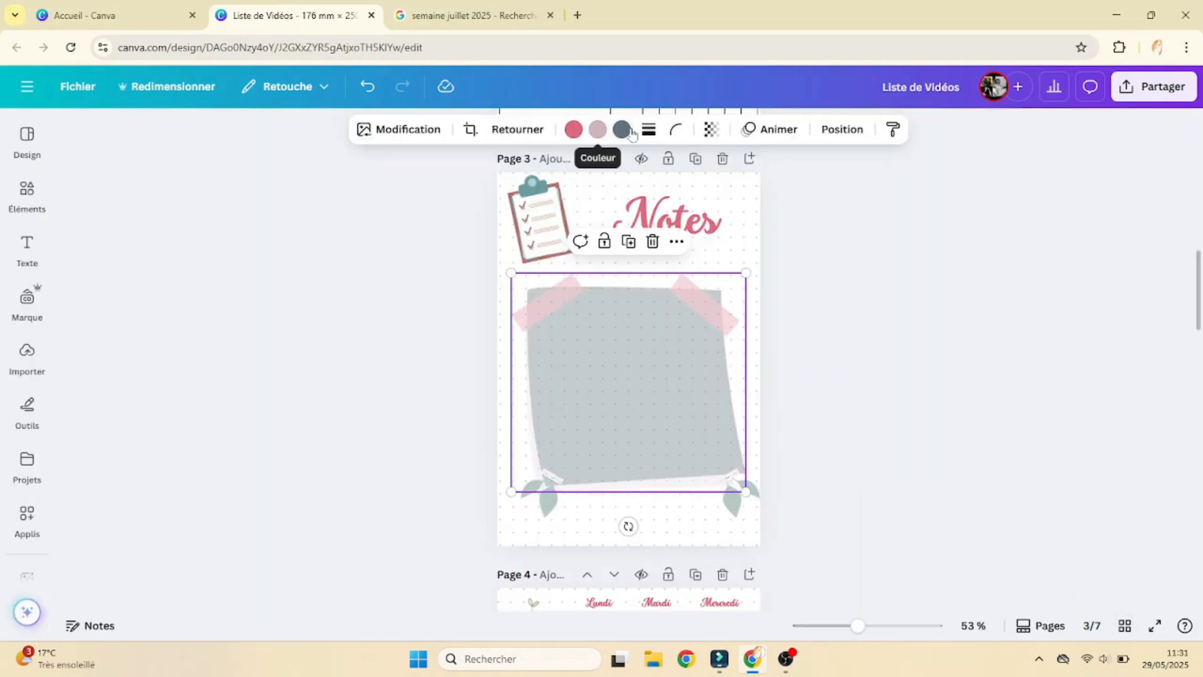
click(621, 129)
click(244, 282)
click(907, 357)
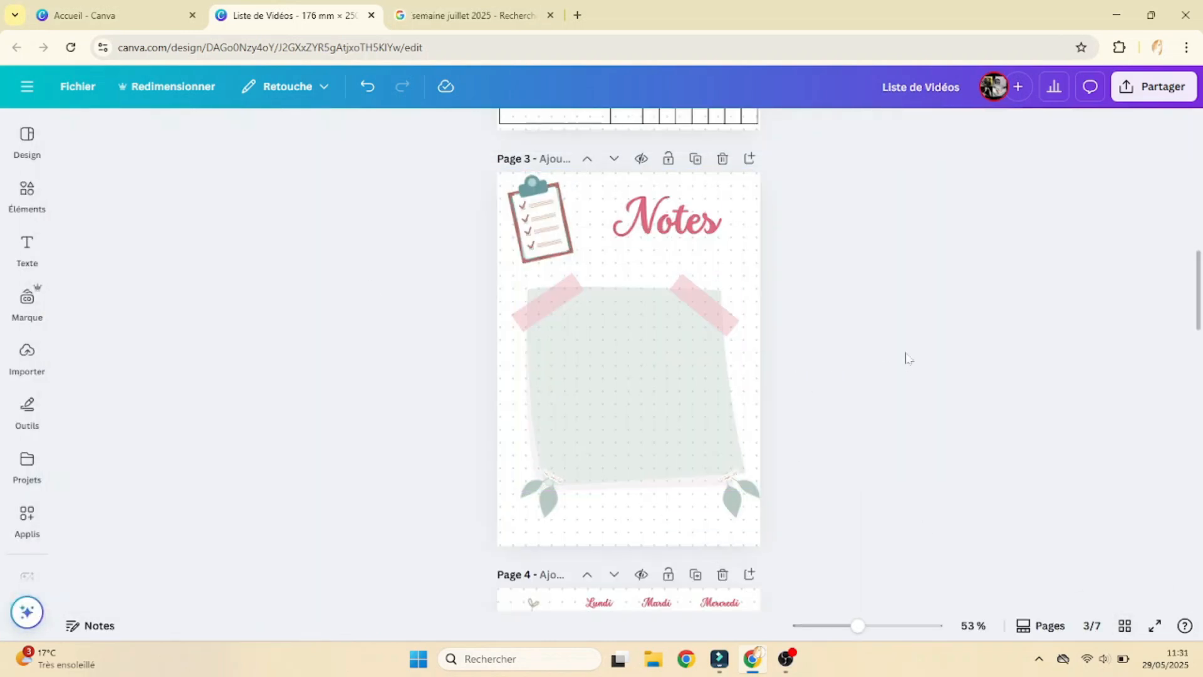
Copy the cover's heart to page 4, shrink it into the shaded "Lundi" cell and set its transparency value to 100
click(1124, 626)
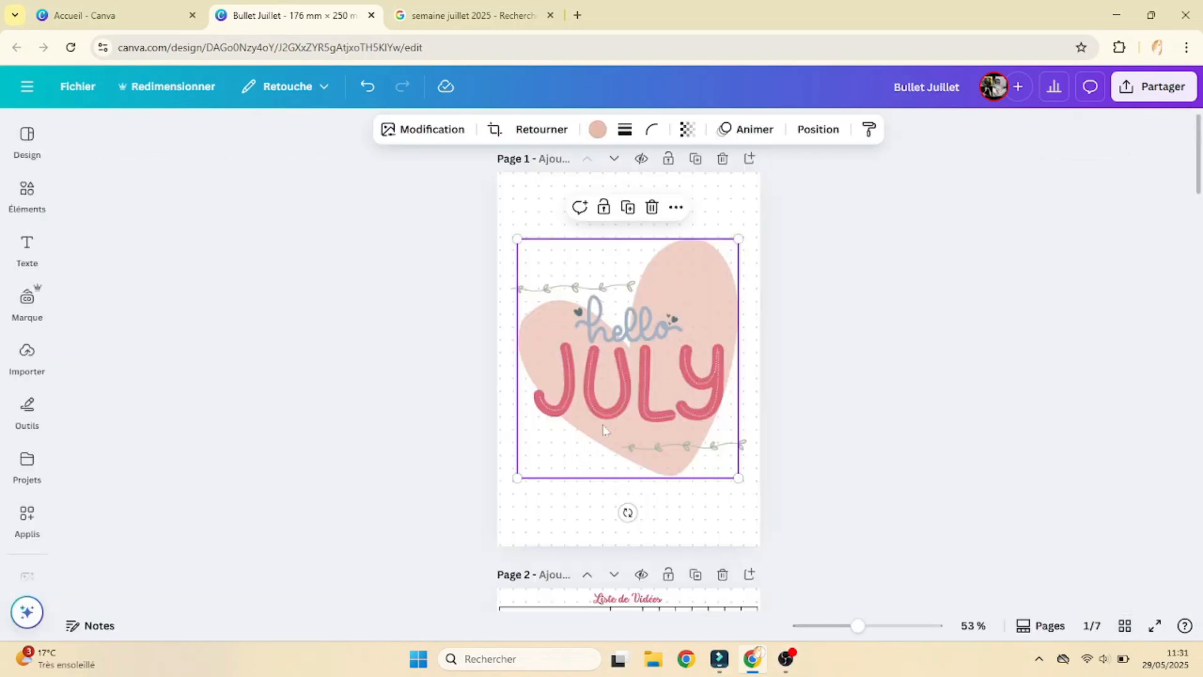
scroll(604, 429, down, 20)
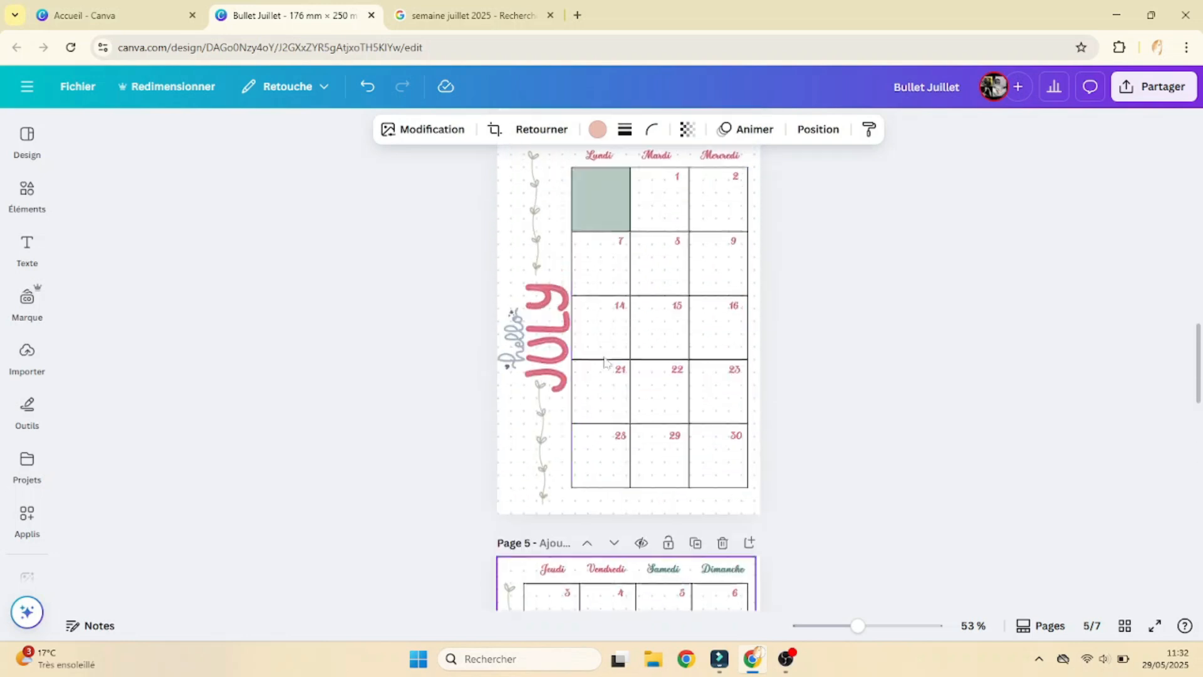
scroll(601, 389, up, 4)
key(ctrl+v)
drag(739, 433, 638, 543)
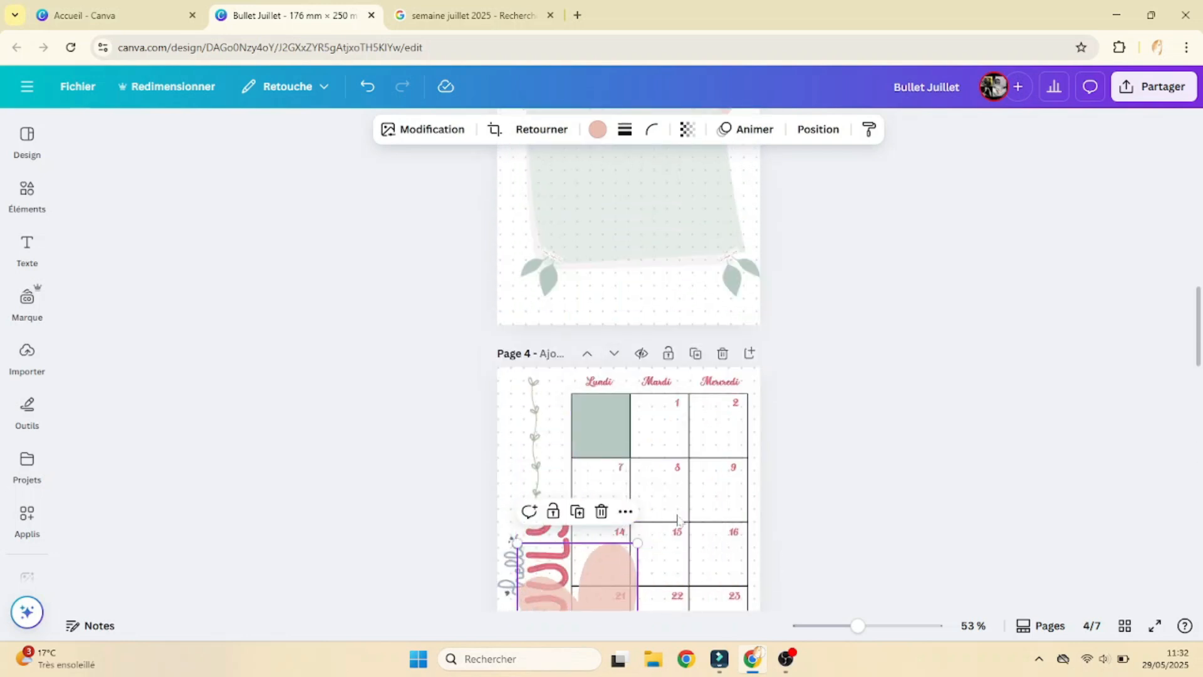
scroll(680, 521, down, 1)
drag(518, 596, 600, 411)
click(687, 129)
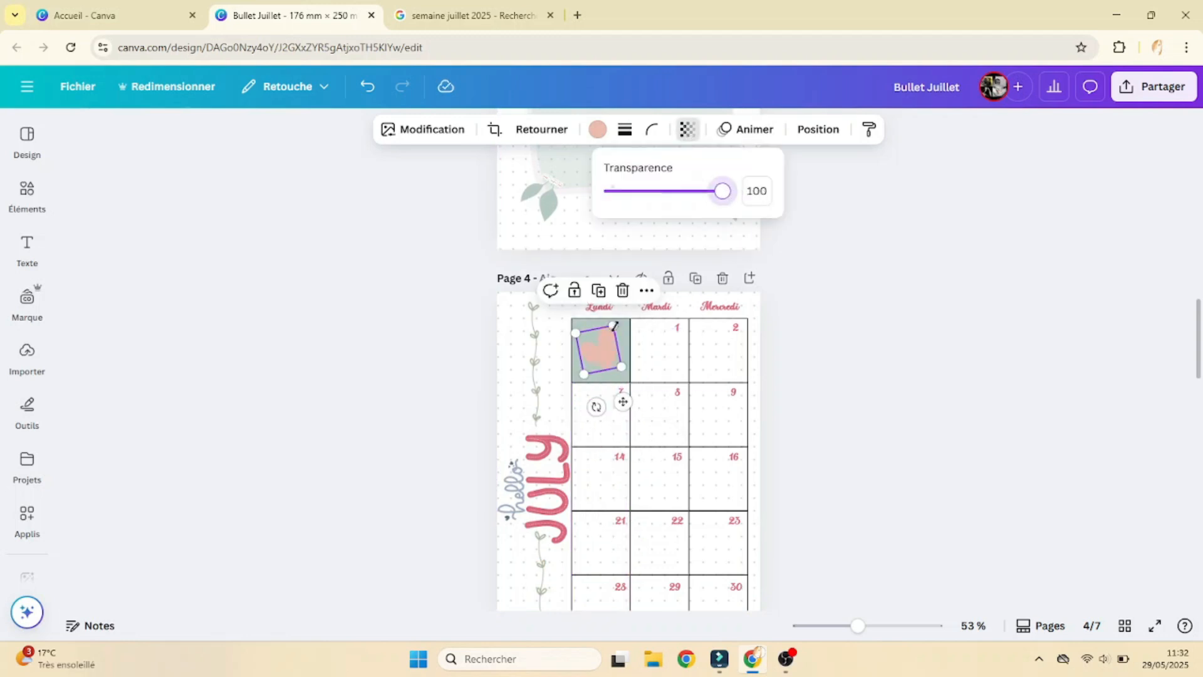
click(665, 343)
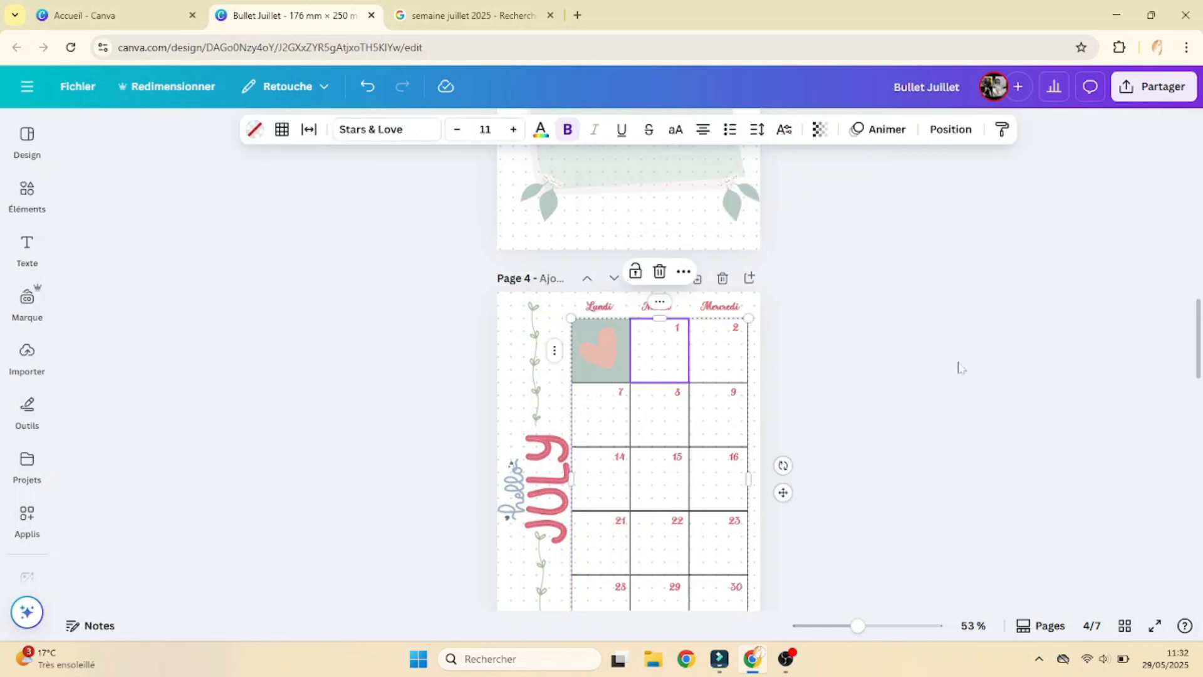
Paste the heart onto page 5 and make it fully opaque
scroll(959, 370, down, 8)
click(644, 418)
key(ctrl+v)
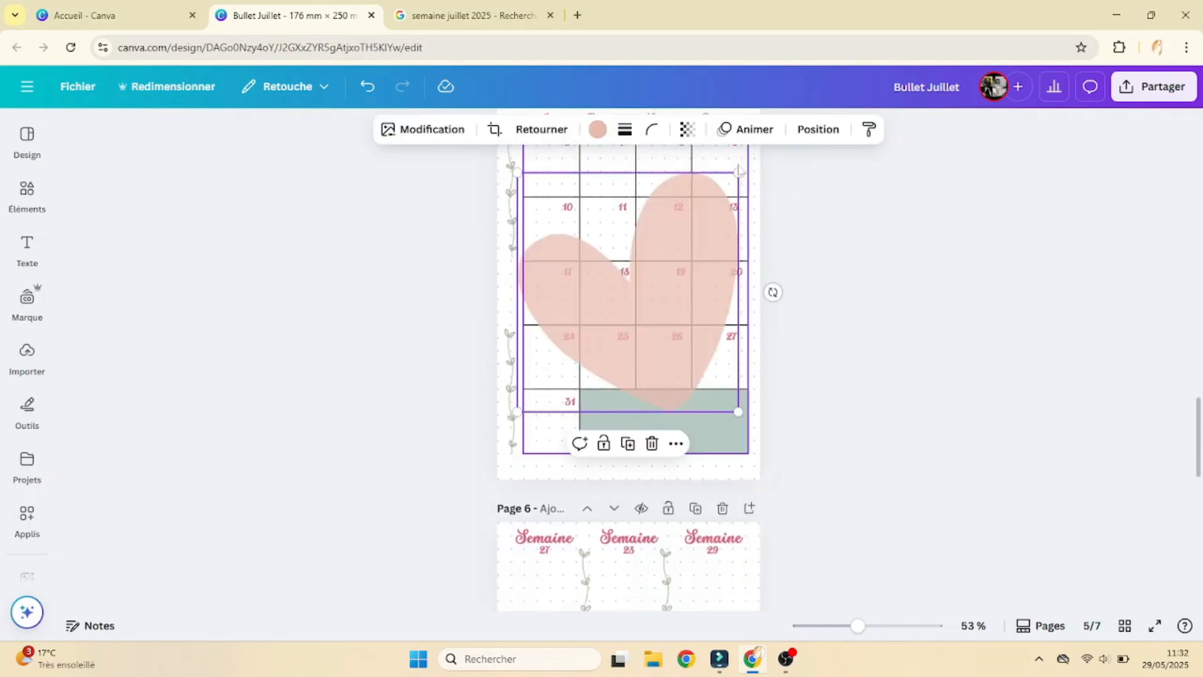
click(688, 129)
drag(691, 190, 901, 224)
Shrink and tilt the heart on page 5 and place it in the upper-left corner of the shaded last-row area
drag(740, 170, 548, 383)
drag(857, 625, 889, 626)
drag(391, 470, 543, 498)
drag(551, 569, 573, 565)
drag(571, 449, 539, 489)
click(582, 560)
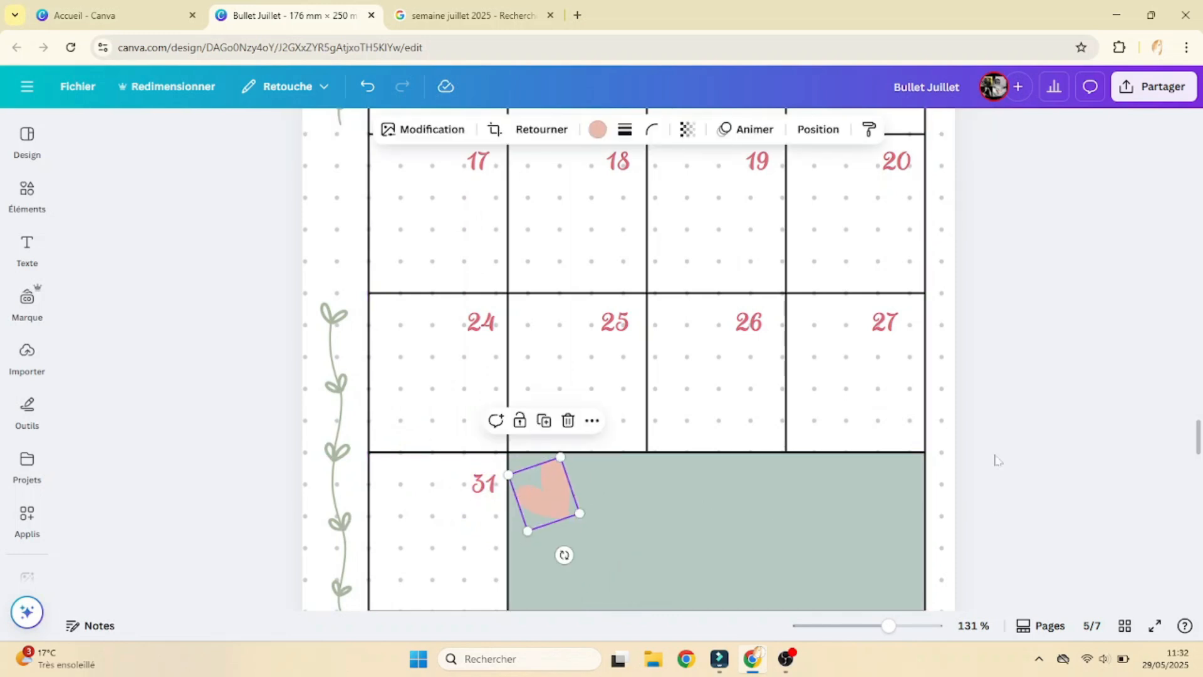
click(1066, 532)
scroll(1064, 529, down, 3)
scroll(978, 551, down, 5)
scroll(896, 567, down, 5)
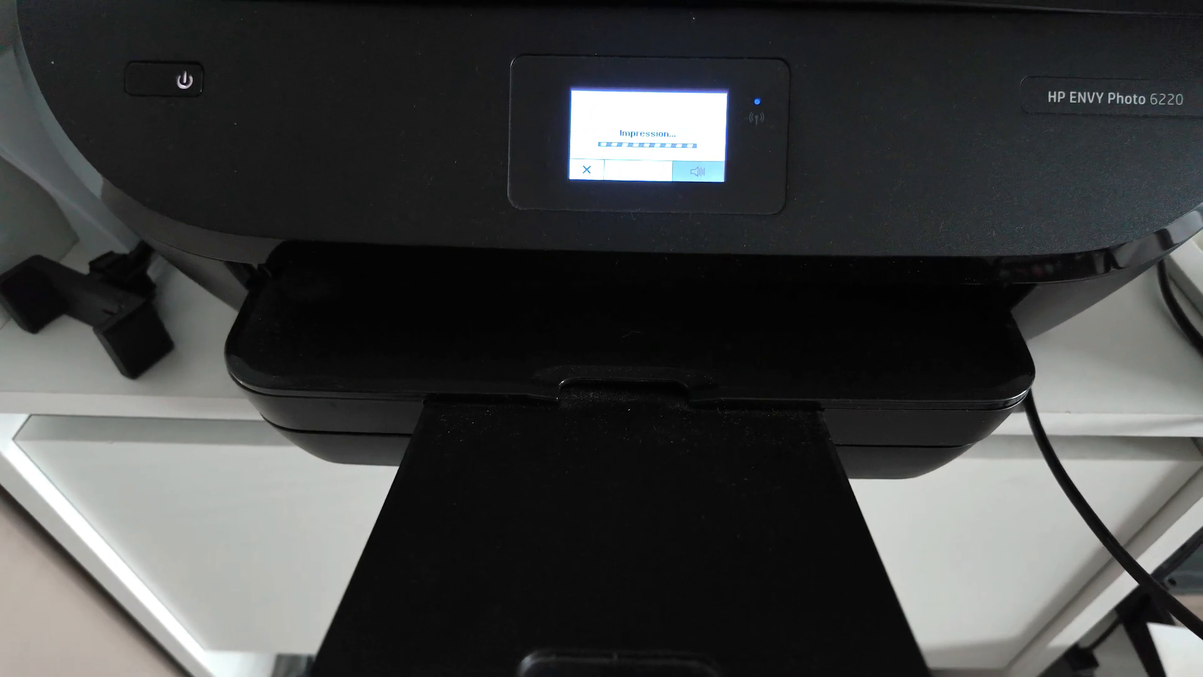